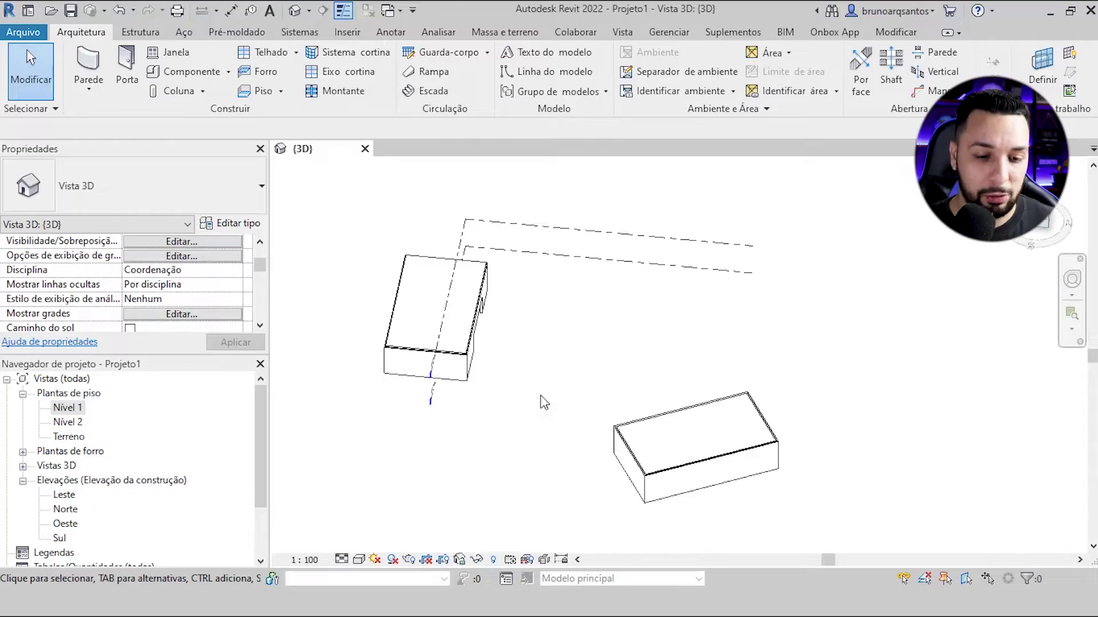
- Orbit and pan the 3D model to inspect the two blocks from several angles
mouse_move(584, 436)
middle_mouse_down("shift")
mouse_move(509, 352)
mouse_move(518, 378)
middle_mouse_up("shift")
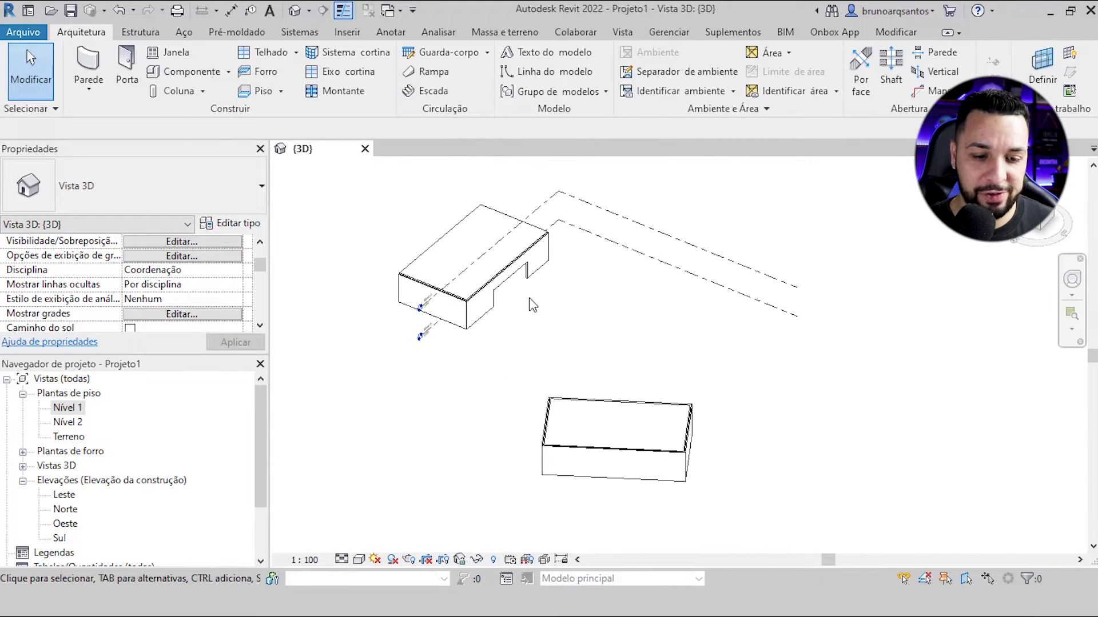
scroll(515, 321, "up", 2)
scroll(506, 302, "up", 2)
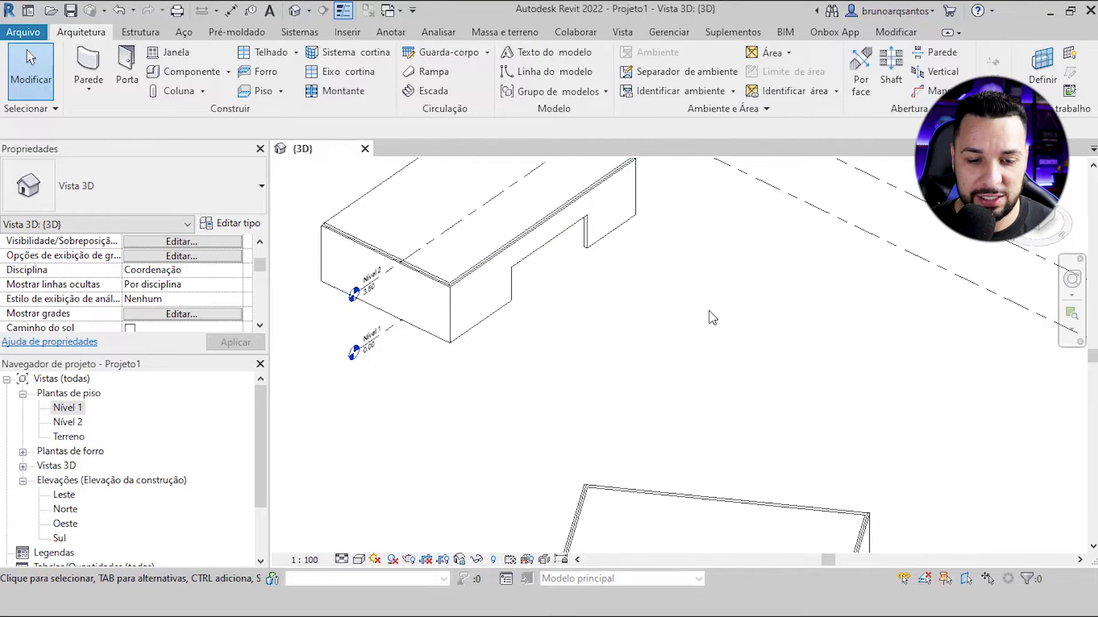
scroll(712, 318, "down", 3)
mouse_move(712, 318)
middle_mouse_down("shift")
mouse_move(632, 387)
mouse_move(600, 363)
mouse_move(728, 364)
mouse_move(681, 345)
mouse_move(635, 351)
middle_mouse_up("shift")
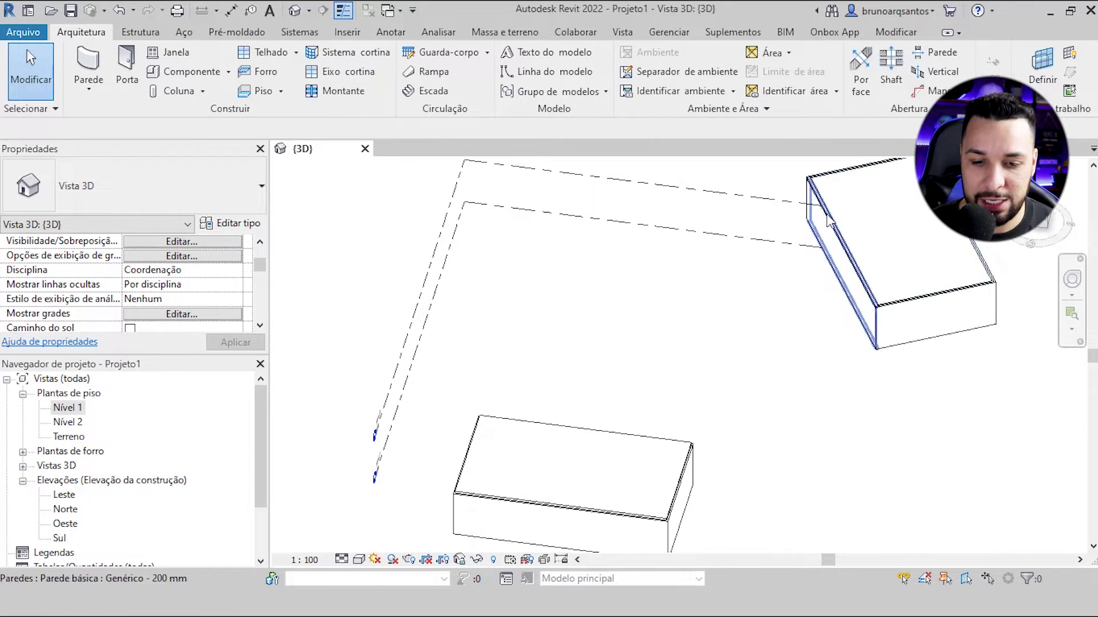
middle_click_drag(870, 210, 782, 216)
left_click(798, 207)
mouse_move(826, 441)
middle_mouse_down("shift")
mouse_move(801, 380)
mouse_move(735, 416)
mouse_move(583, 412)
mouse_move(499, 430)
mouse_move(565, 436)
middle_mouse_up("shift")
key("Escape")
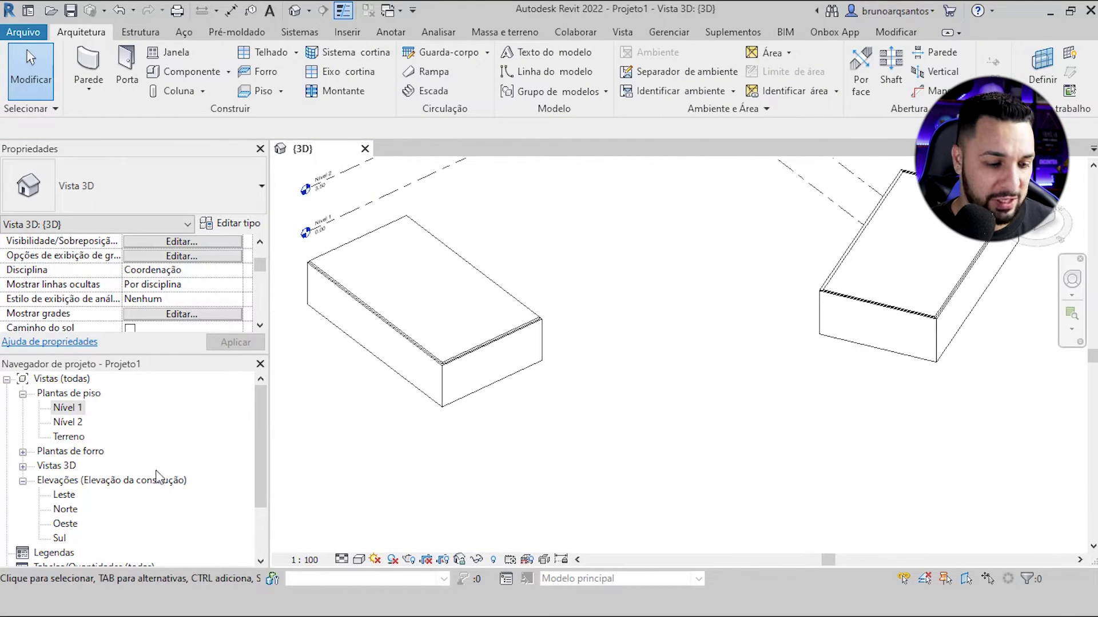
scroll(64, 536, "down", 1)
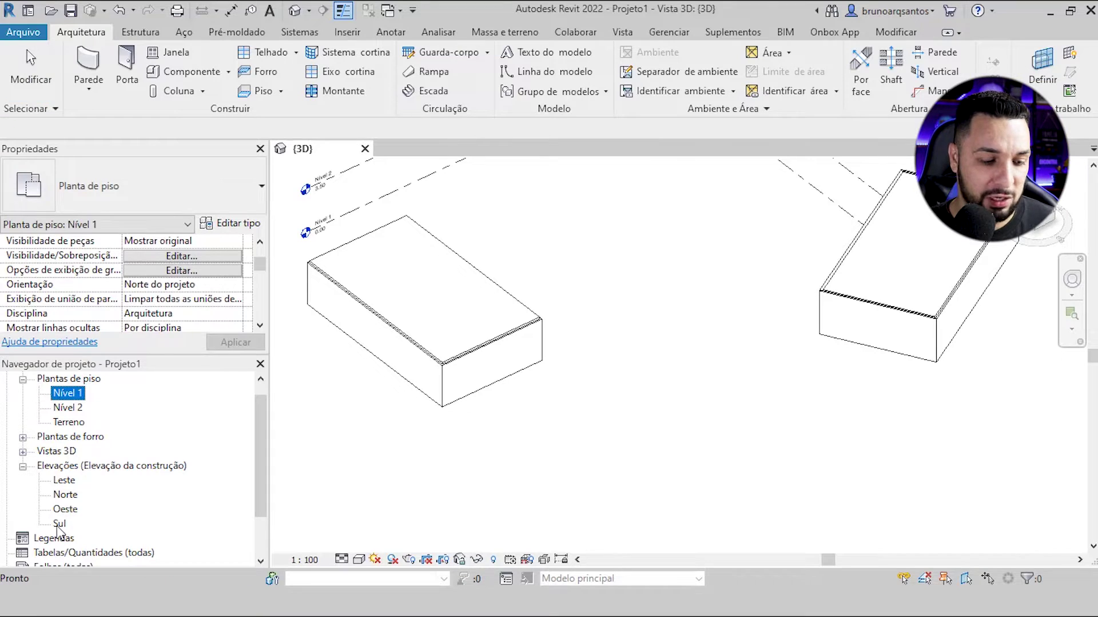
- Check the Nível 2 level height in the Sul elevation view
left_click(59, 523)
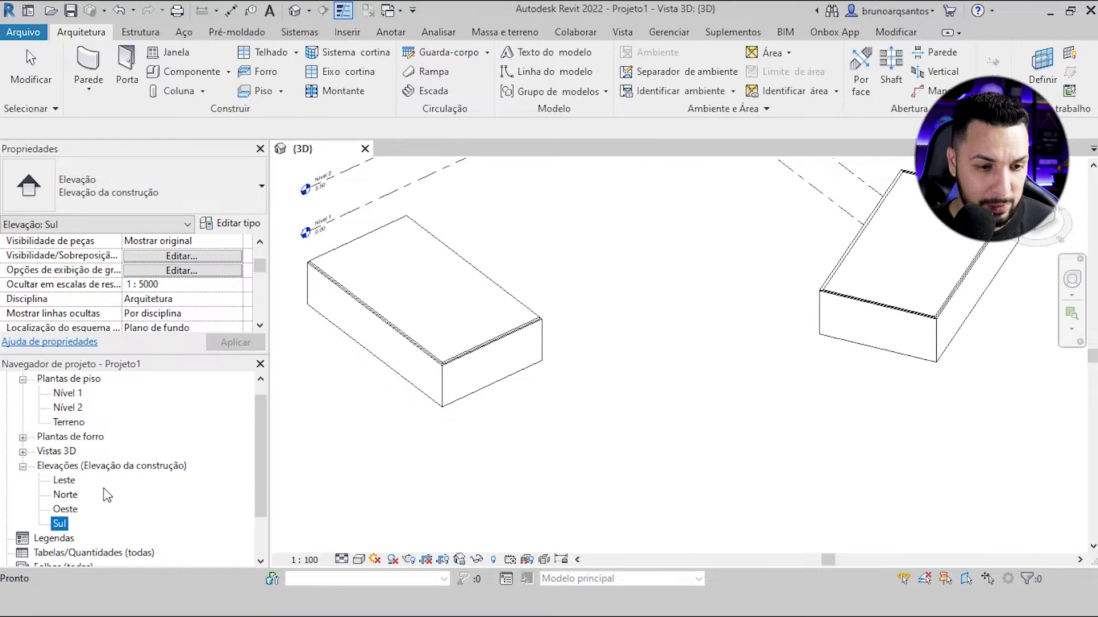
scroll(486, 269, "up", 1)
scroll(540, 373, "down", 2)
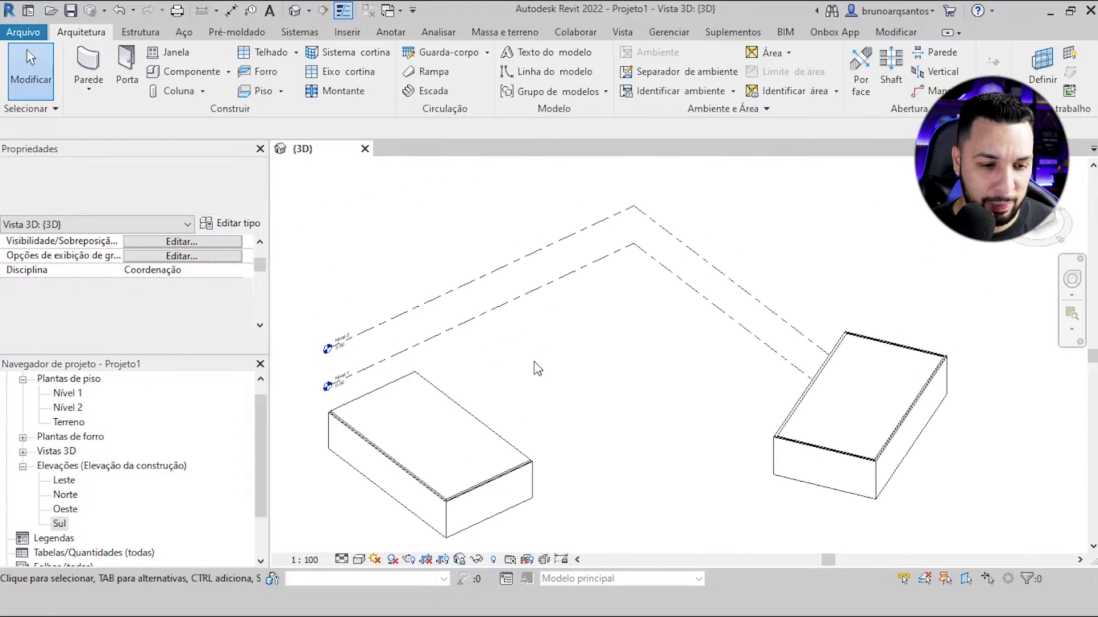
scroll(421, 312, "up", 4)
left_click(422, 311)
scroll(320, 360, "up", 3)
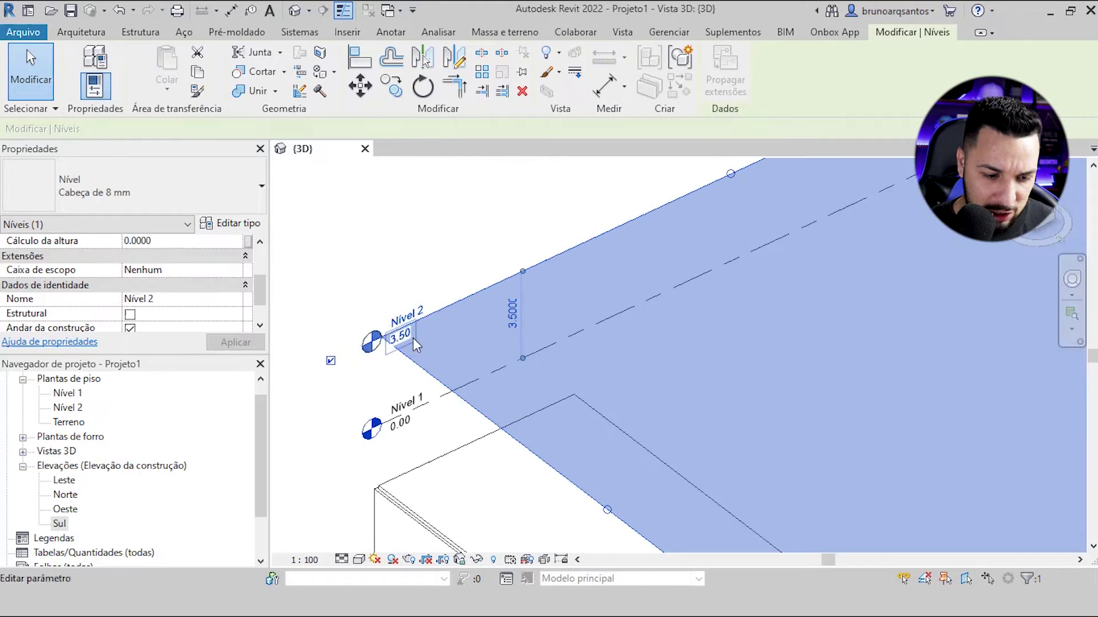
scroll(320, 360, "up", 4)
key("Escape")
scroll(391, 349, "down", 3)
scroll(473, 307, "down", 2)
scroll(515, 326, "down", 2)
scroll(554, 343, "down", 2)
- Start sketching a ramp run between the blocks, then cancel and discard it
mouse_move(553, 343)
middle_mouse_down("shift")
mouse_move(539, 349)
mouse_move(614, 356)
mouse_move(622, 367)
mouse_move(610, 380)
mouse_move(643, 391)
middle_mouse_up("shift")
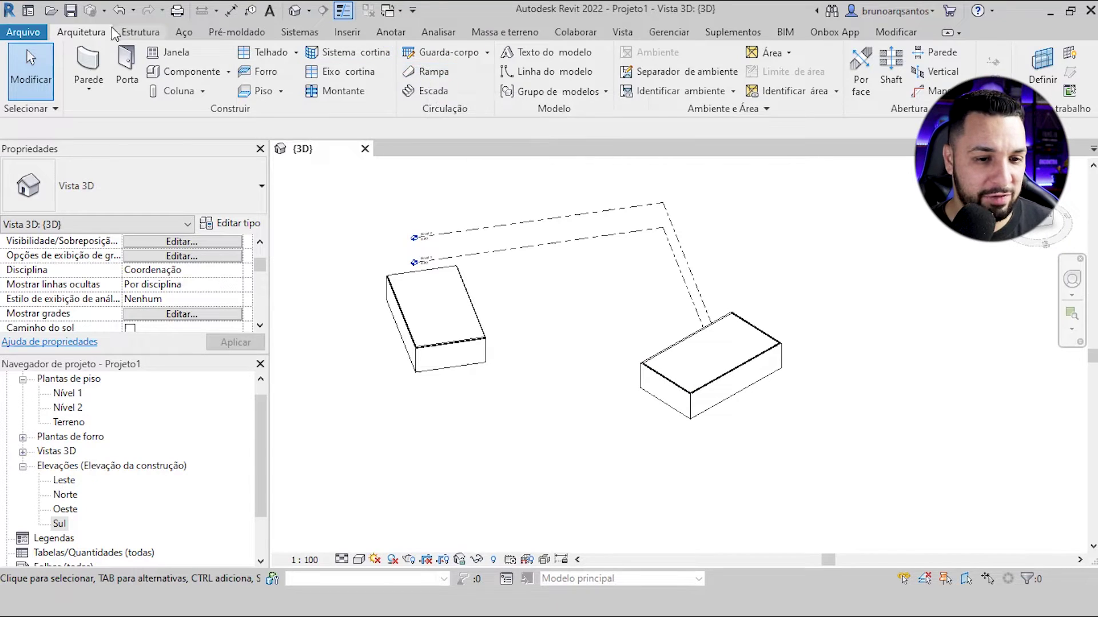
left_click(430, 77)
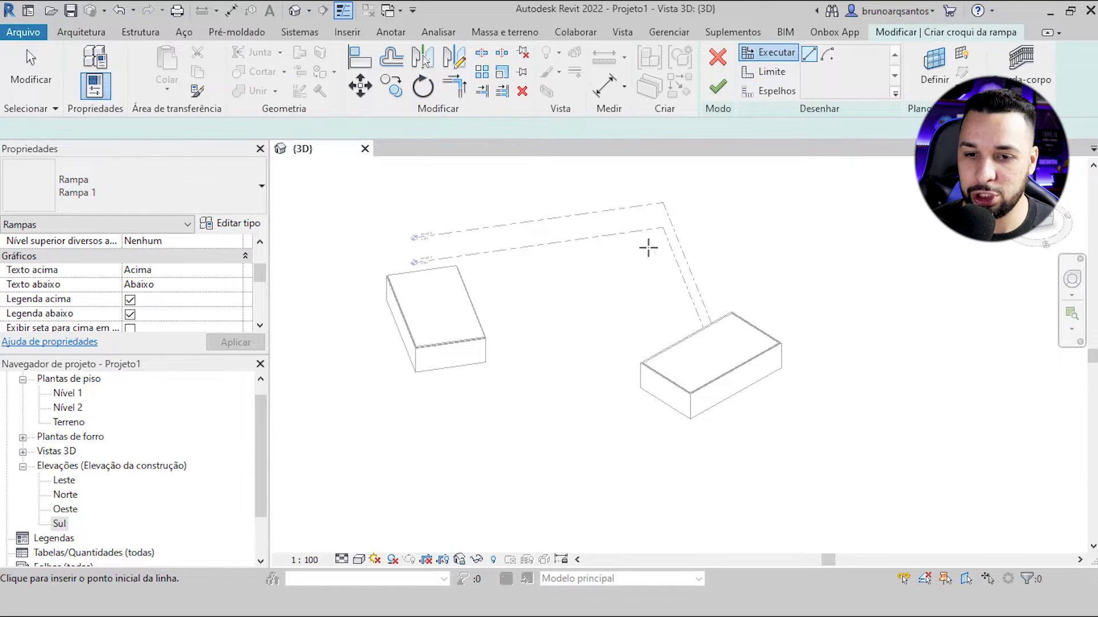
left_click(570, 292)
scroll(641, 282, "up", 2)
scroll(639, 281, "up", 1)
scroll(632, 276, "up", 1)
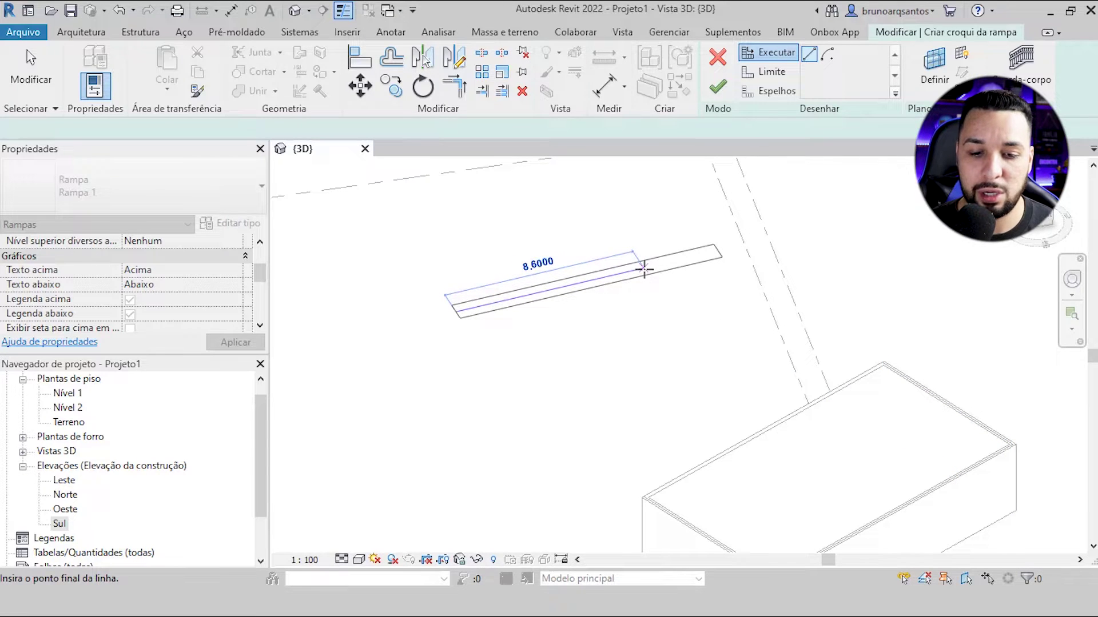
scroll(653, 266, "down", 2)
scroll(653, 266, "down", 3)
key("Escape")
key("Escape")
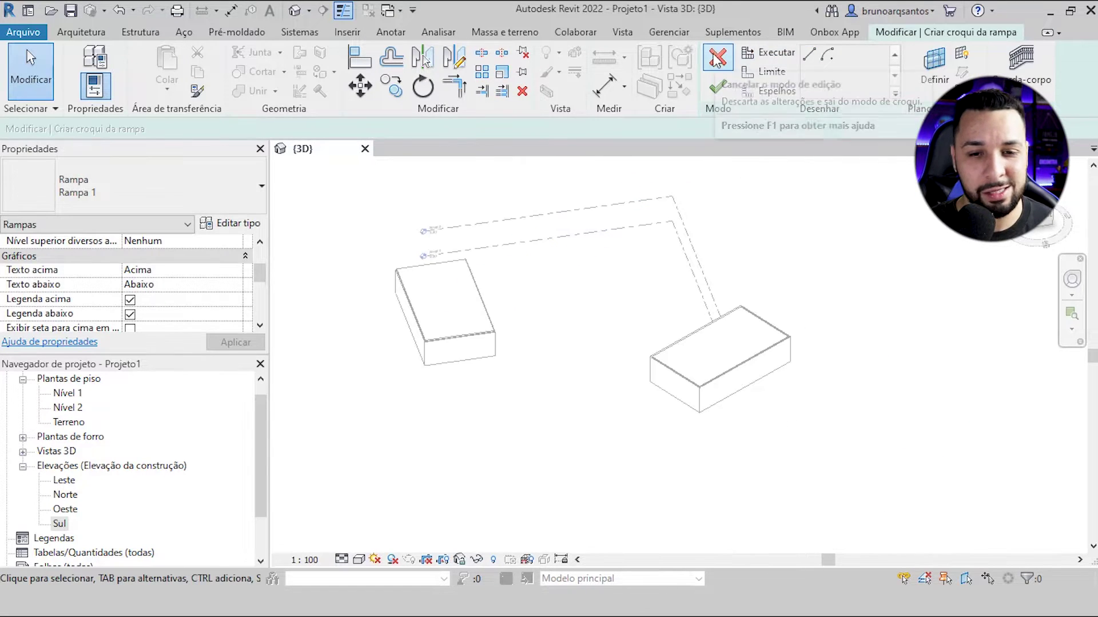
left_click(716, 58)
scroll(561, 252, "down", 1)
- Start a Genérico 150 mm floor boundary sketch and work in the Nível 1 plan
middle_click_drag(560, 252, 543, 309, "shift")
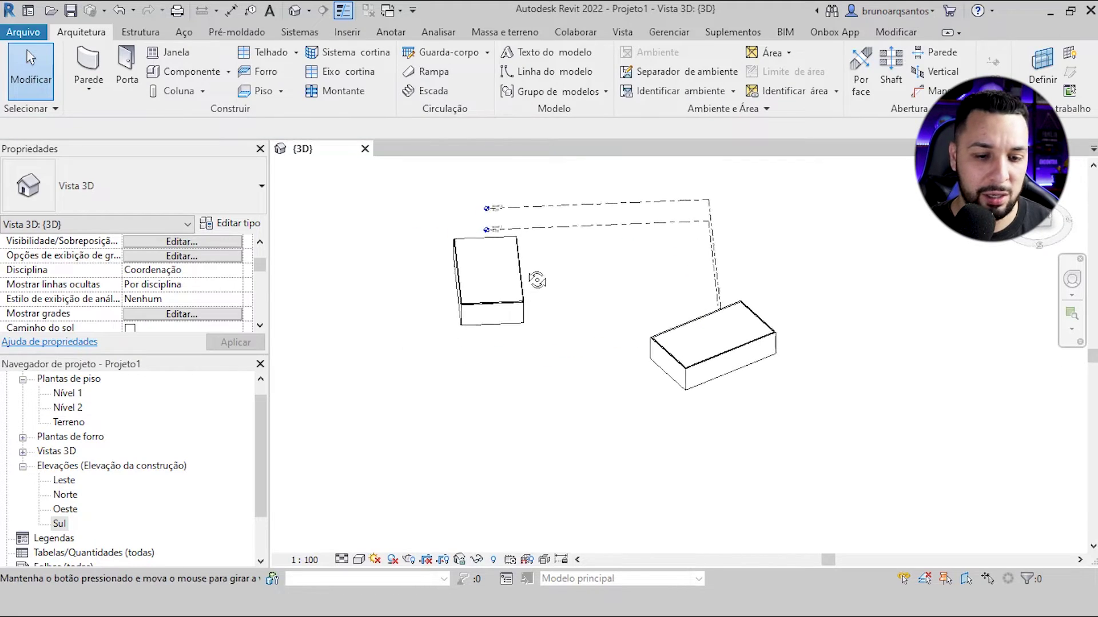
left_click(255, 93)
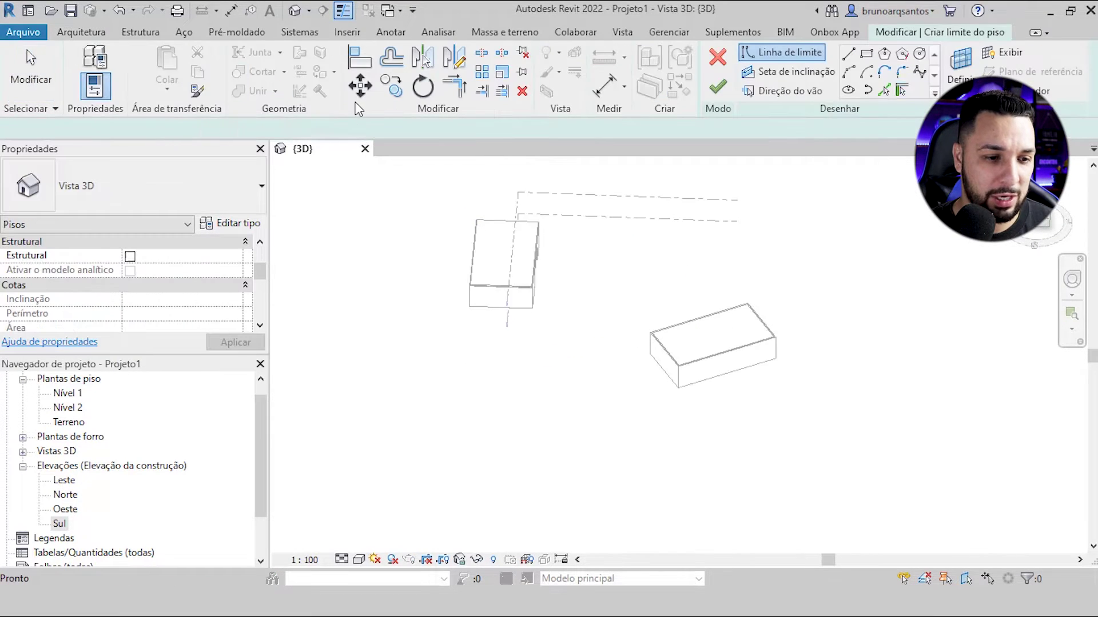
middle_click_drag(598, 273, 772, 140, "shift")
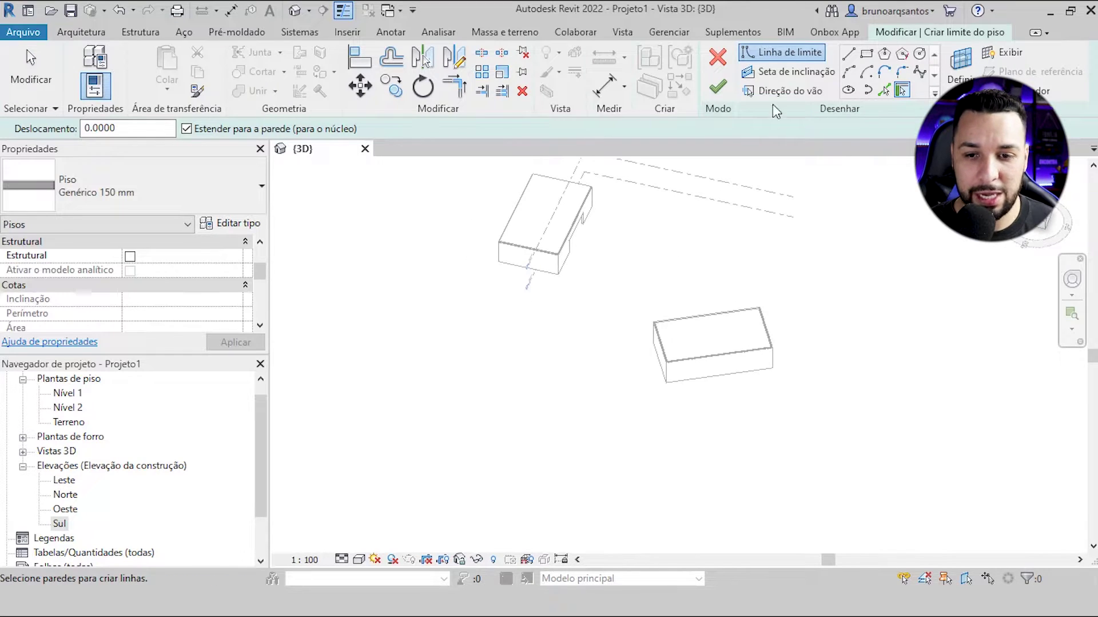
middle_click_drag(646, 215, 608, 245)
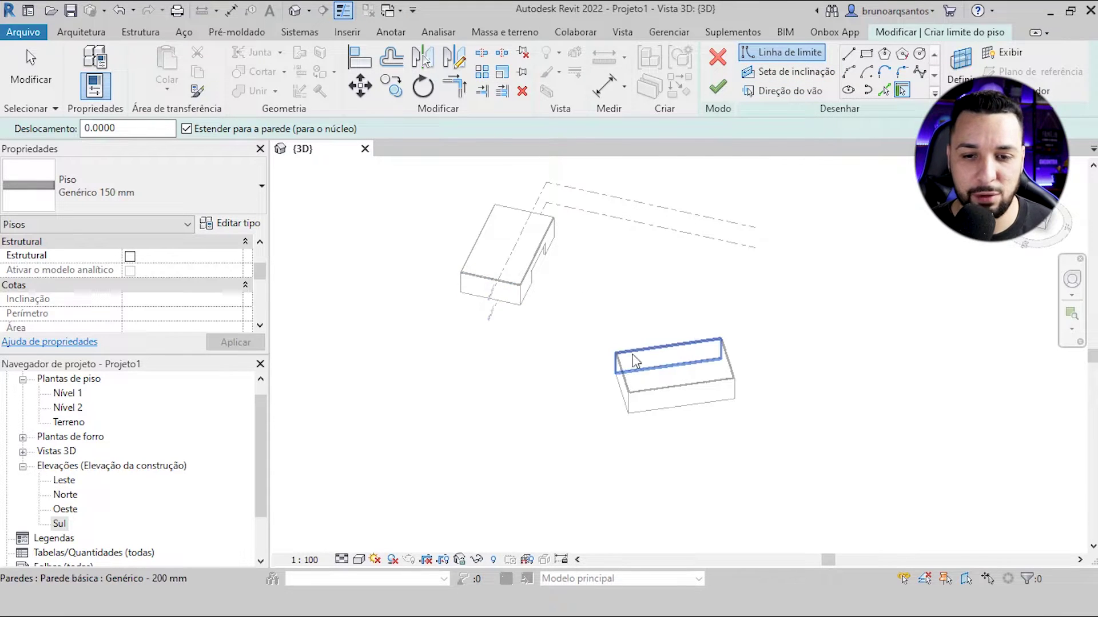
scroll(636, 335, "up", 1)
middle_click_drag(651, 235, 640, 259)
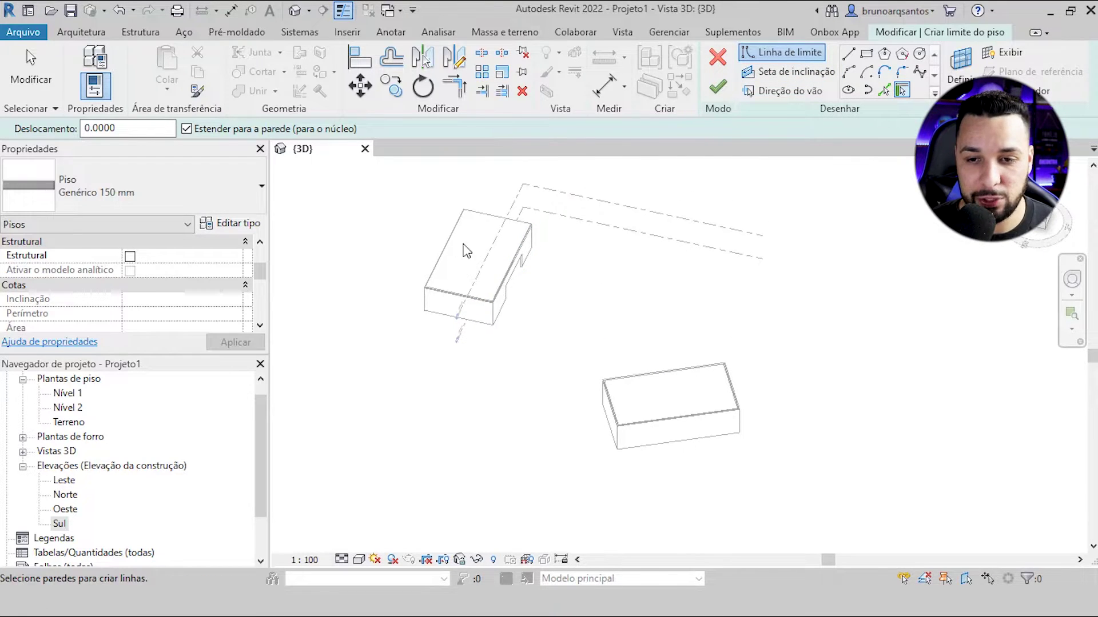
scroll(491, 283, "down", 1)
scroll(491, 283, "down", 1)
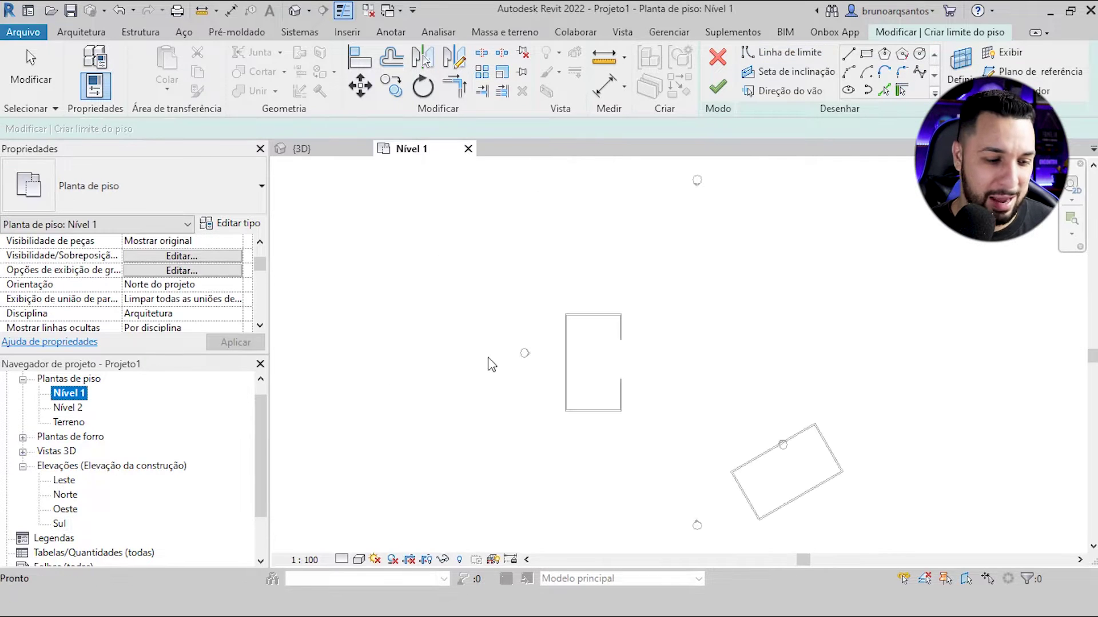
left_click(730, 385)
- Draw a start-end-radius arc from the upper block's opening to the lower block's edge
scroll(542, 340, "up", 1)
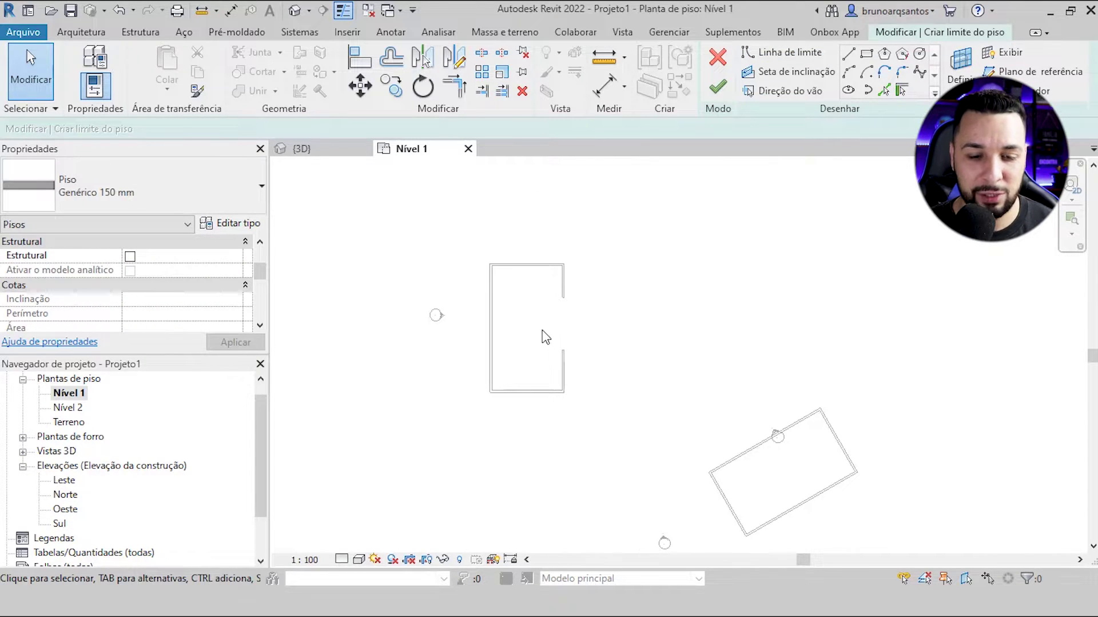
middle_click_drag(547, 334, 548, 335)
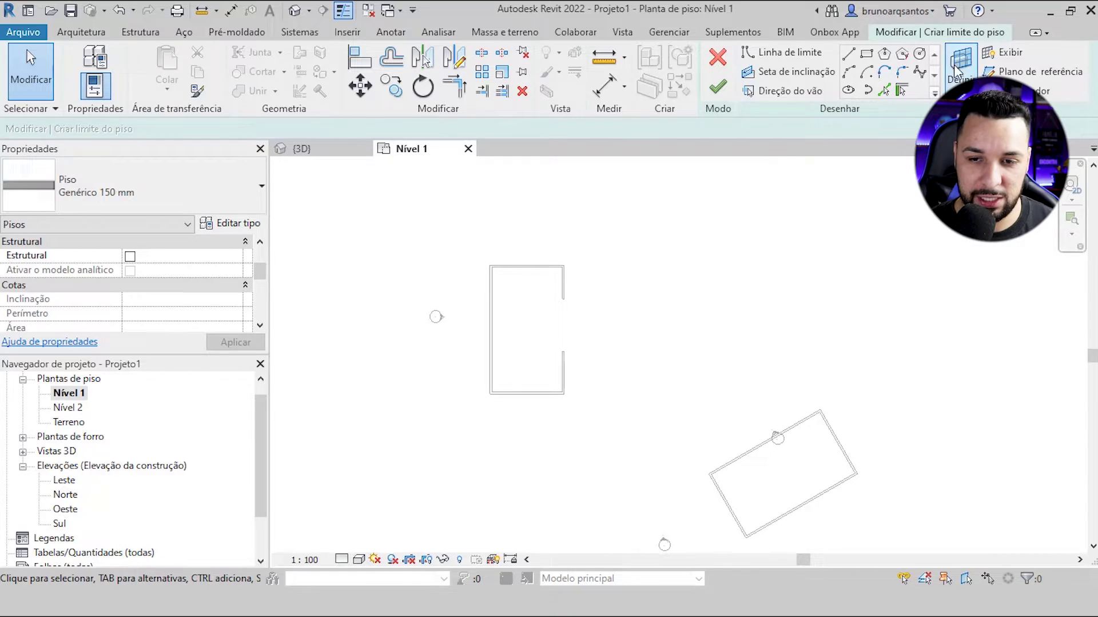
left_click(850, 73)
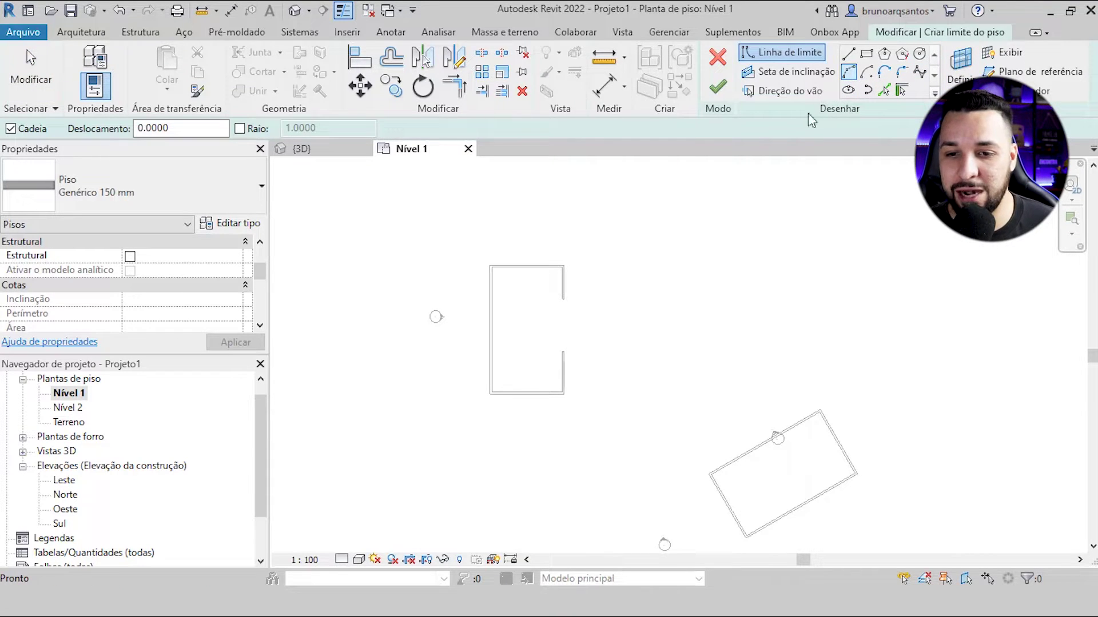
left_click(563, 299)
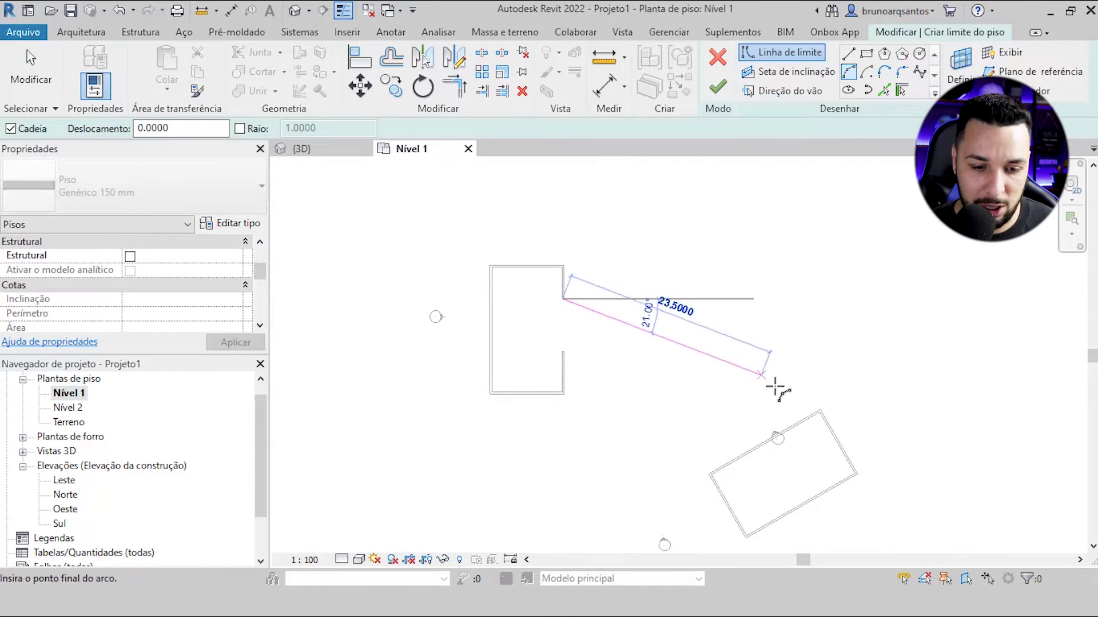
left_click(796, 423)
left_click(727, 339)
key("Escape")
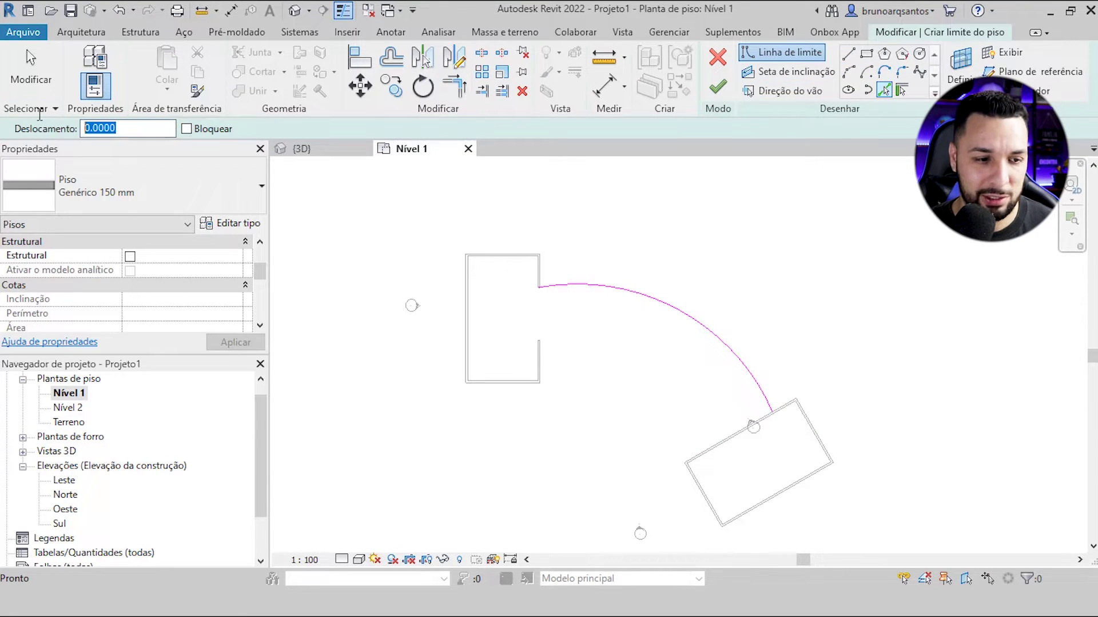
- Offset the boundary arc 5.0000 inward to create a second concentric arc
type("5")
key("Return")
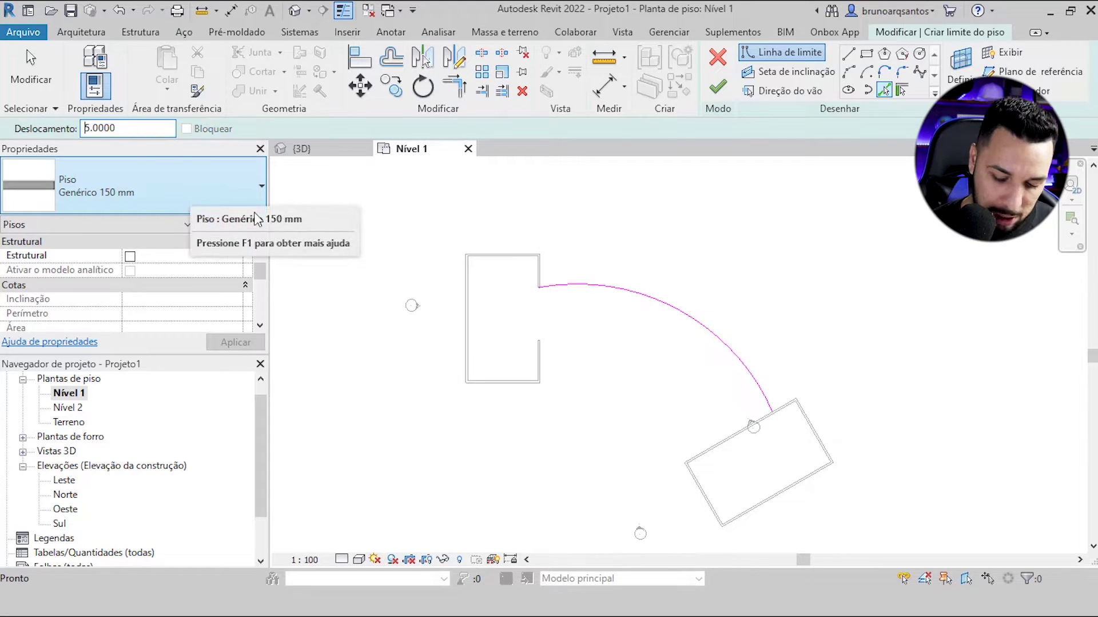
left_click(623, 295)
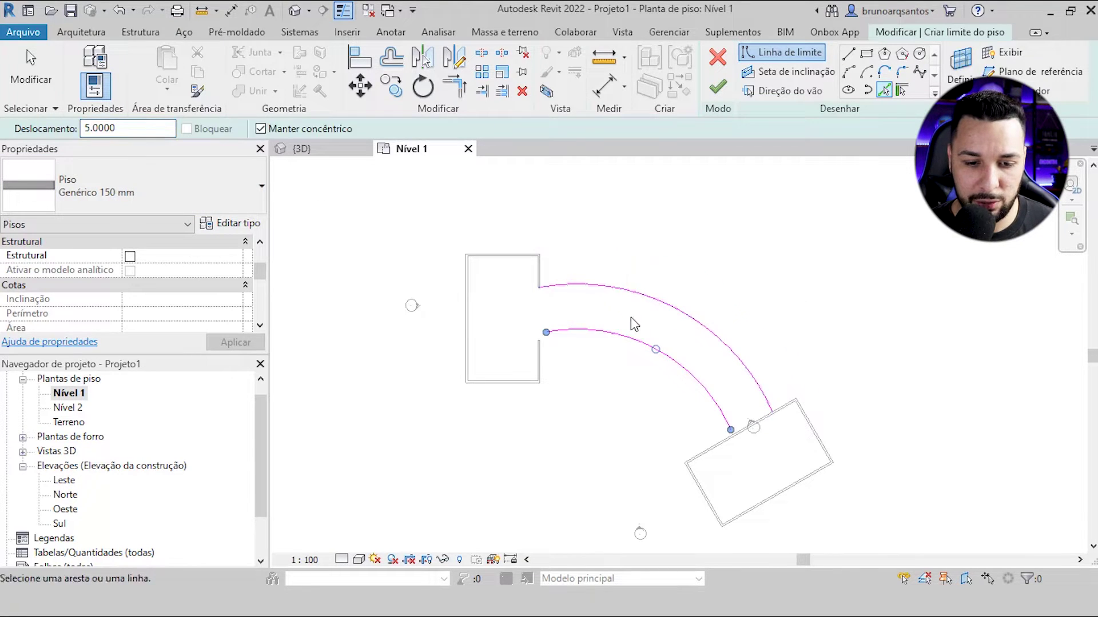
key("Escape")
scroll(564, 338, "up", 3)
- Extend the inner arc's end onto the upper block's wall
left_click(537, 332)
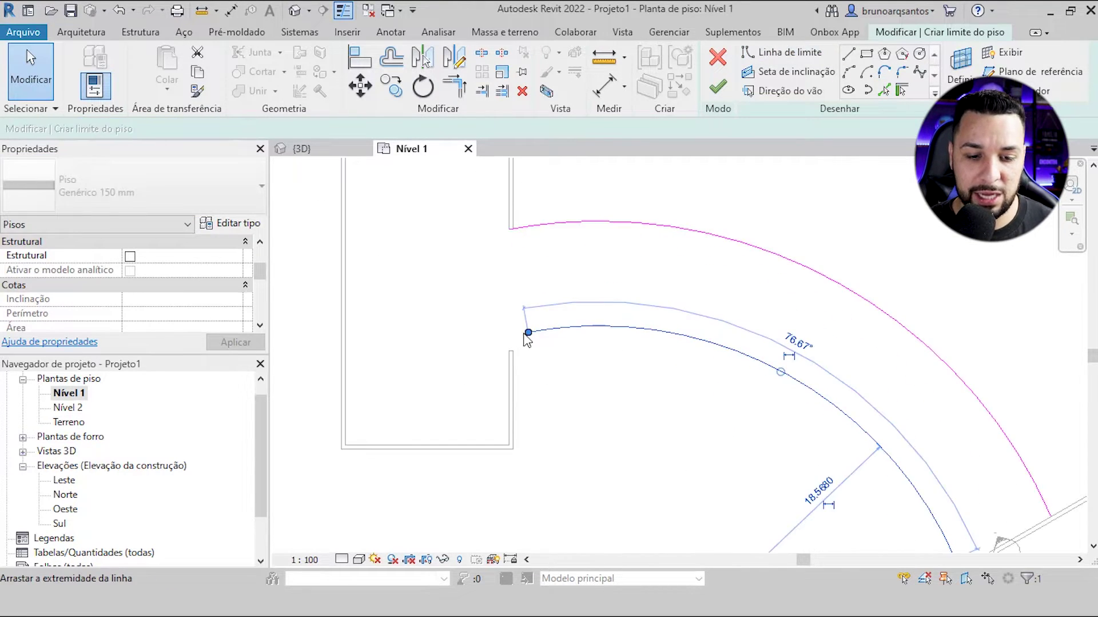
left_click_drag(513, 334, 511, 335)
scroll(515, 328, "down", 3)
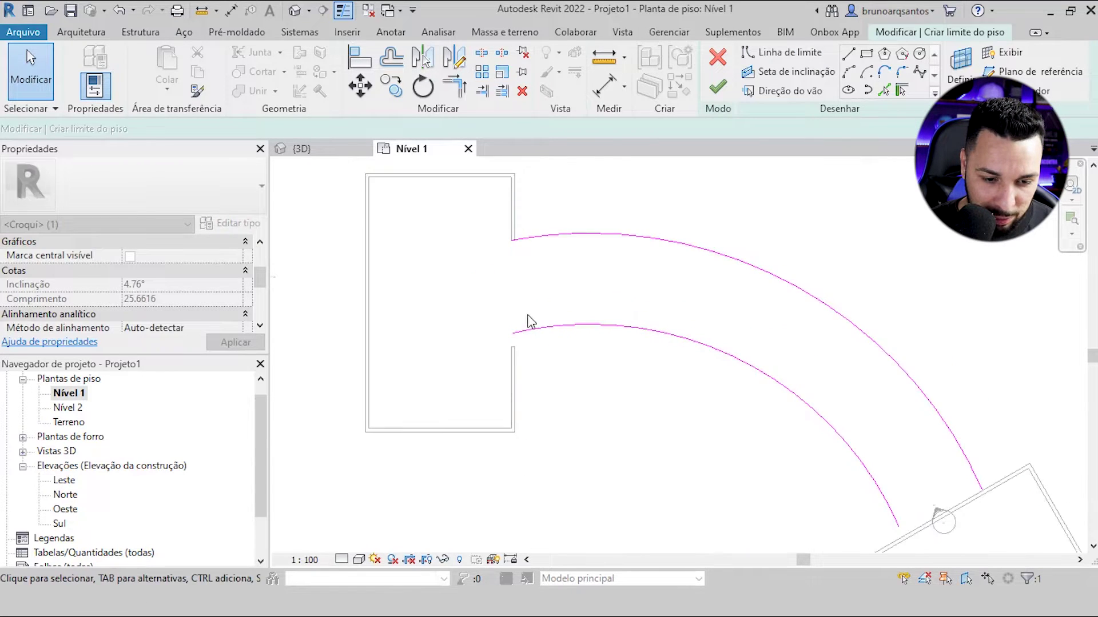
left_click(500, 282)
middle_click_drag(501, 282, 502, 204)
middle_click_drag(799, 454, 749, 423)
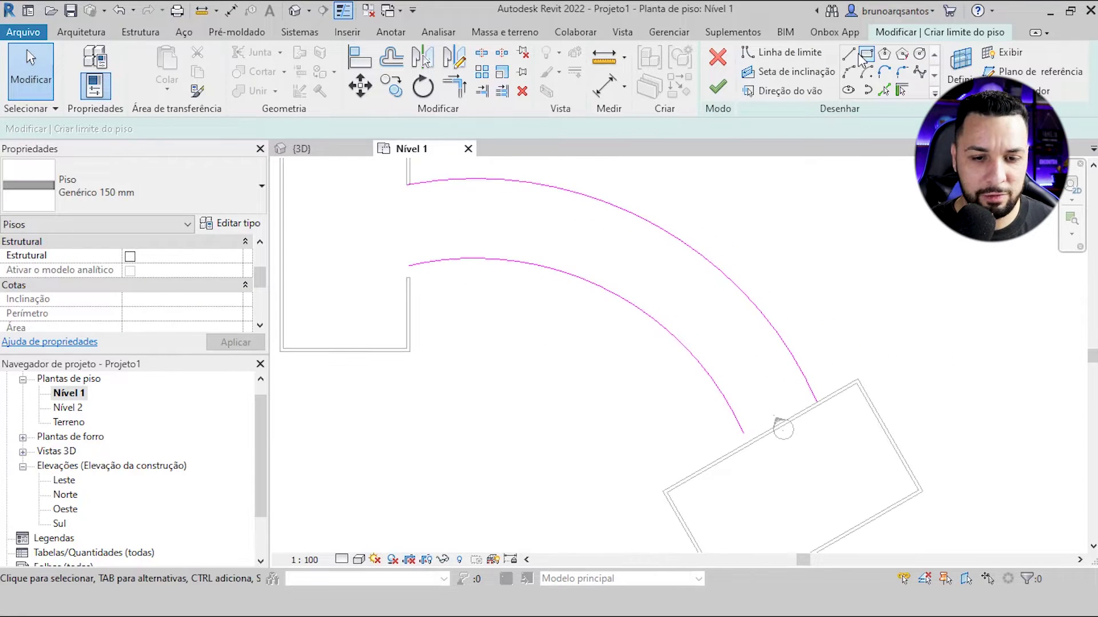
- Draw straight boundary lines joining the two arc ends at each block
left_click(848, 55)
scroll(522, 284, "up", 1)
scroll(455, 302, "up", 1)
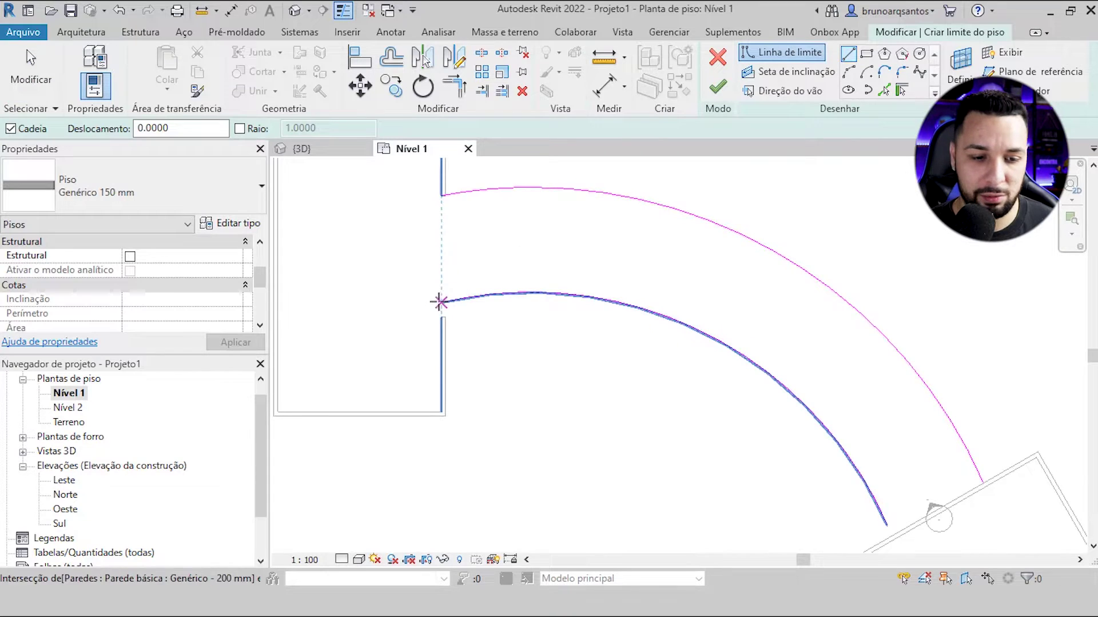
left_click(442, 302)
left_click(443, 195)
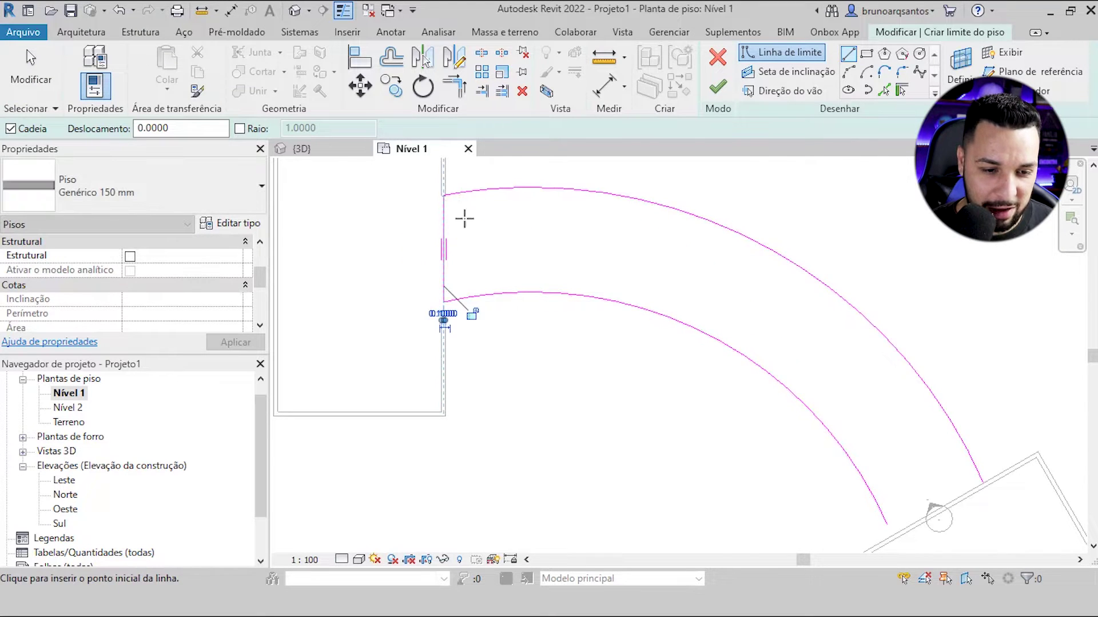
scroll(457, 240, "down", 2)
scroll(747, 429, "up", 2)
scroll(732, 410, "up", 2)
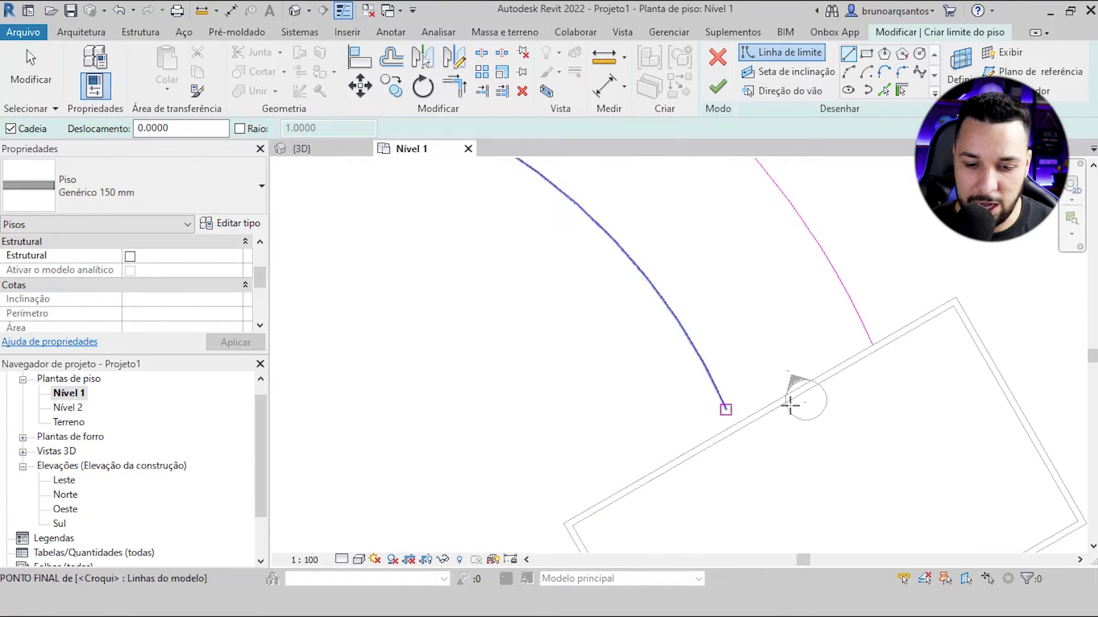
left_click(872, 345)
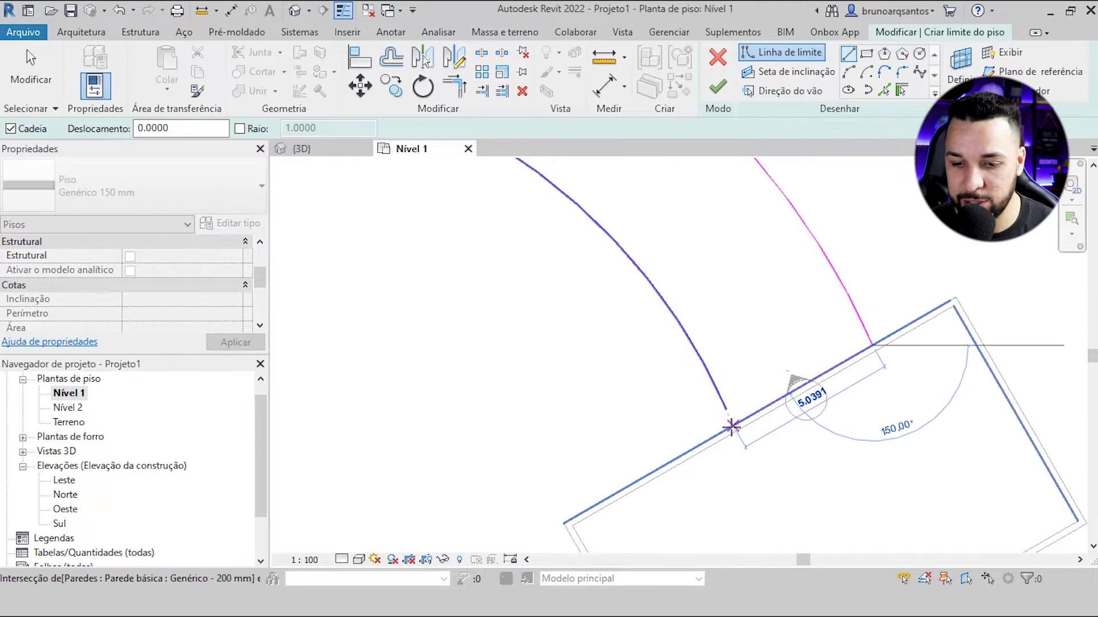
left_click(732, 426)
scroll(457, 251, "down", 1)
key("Escape")
key("Escape")
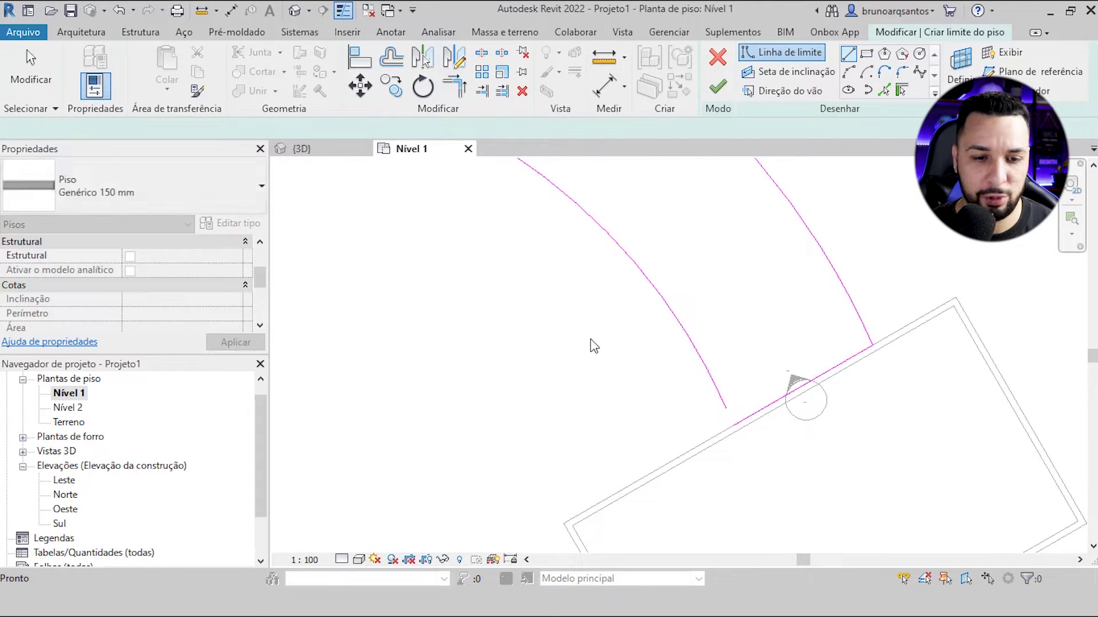
- Trim the arcs and end lines into clean corners with Trim/Extend to Corner
scroll(702, 400, "up", 3)
left_click(453, 89)
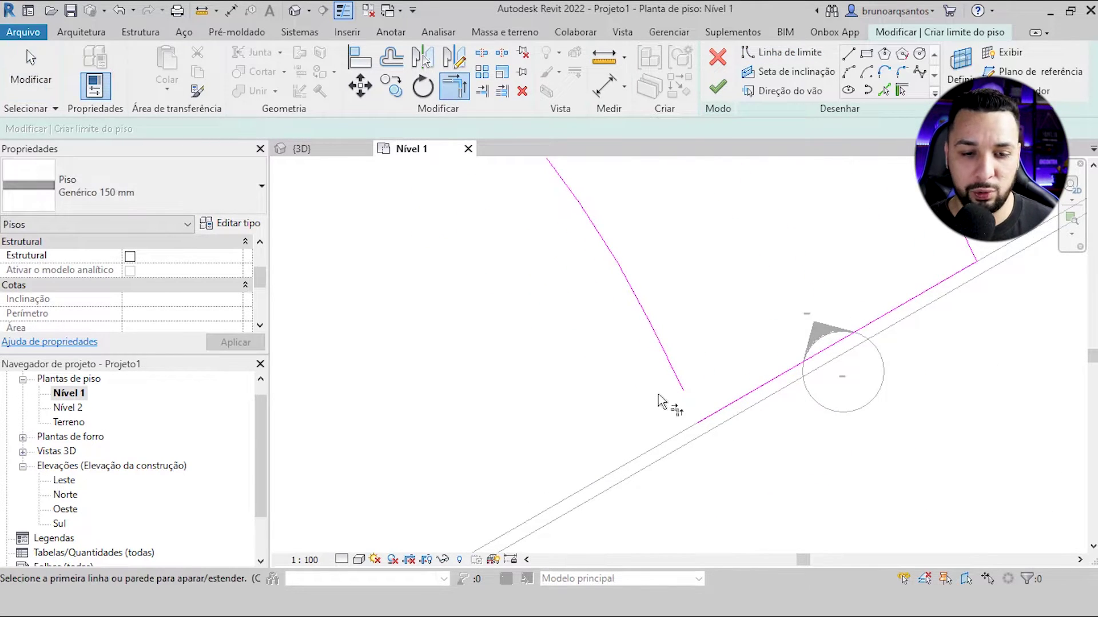
scroll(706, 401, "down", 2)
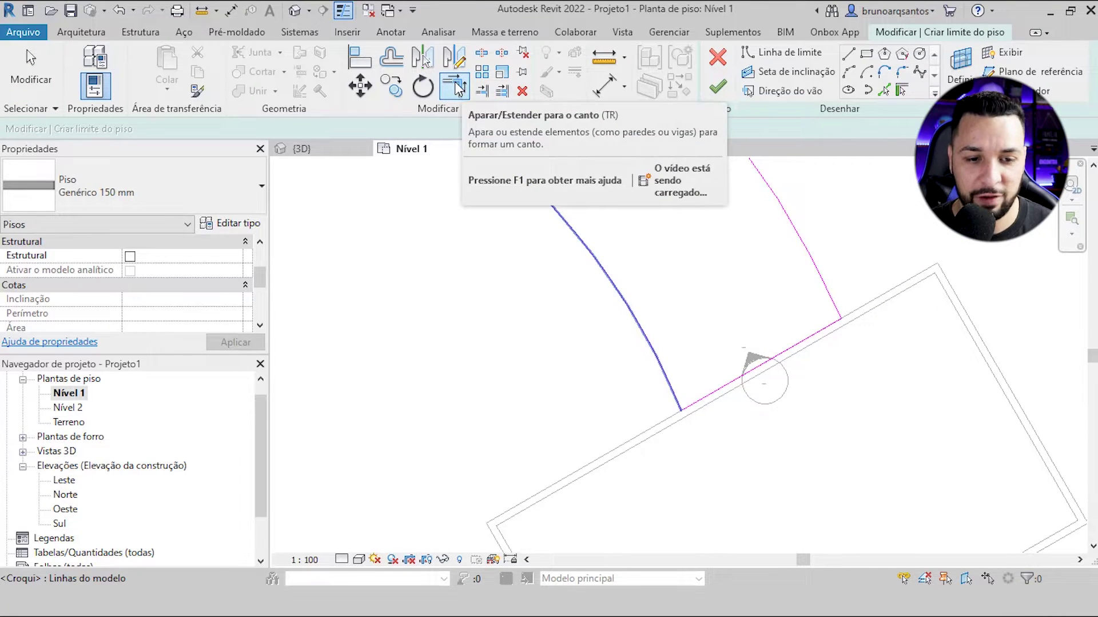
scroll(490, 183, "down", 2)
scroll(642, 533, "up", 3)
scroll(454, 336, "up", 2)
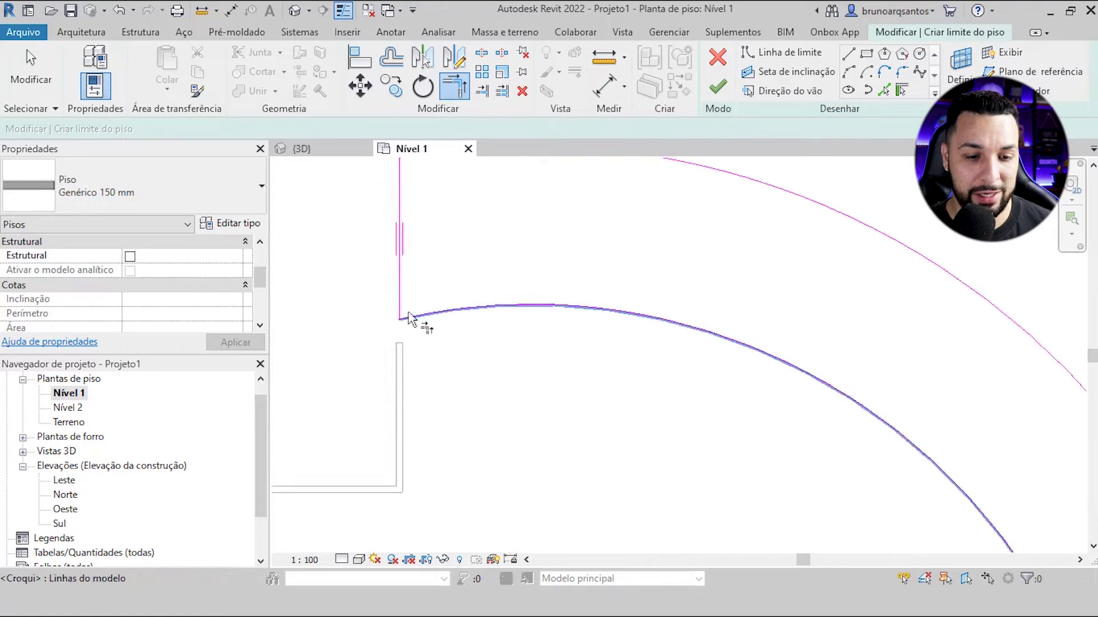
left_click(409, 320)
left_click(402, 269)
scroll(412, 266, "down", 1)
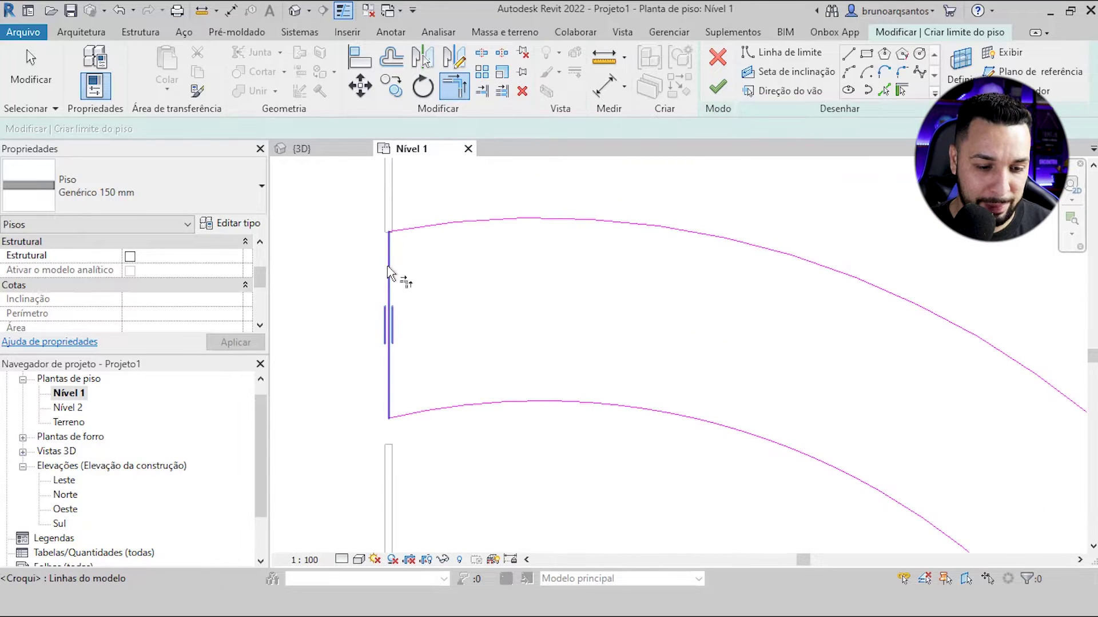
left_click(400, 232)
scroll(600, 339, "down", 2)
scroll(827, 456, "up", 1)
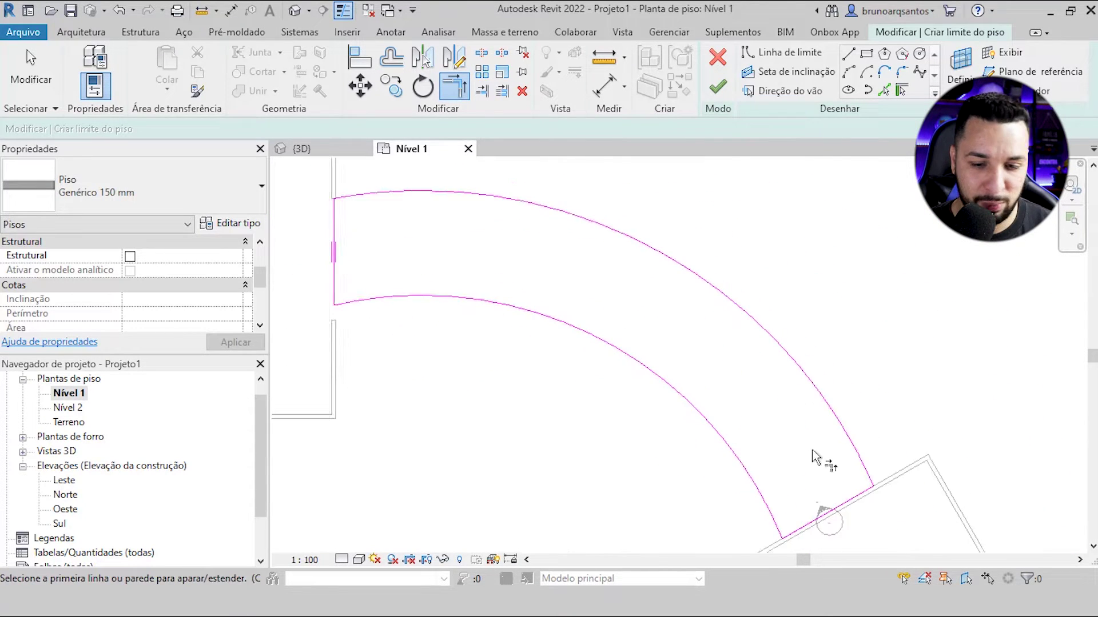
scroll(885, 514, "up", 2)
left_click(885, 514)
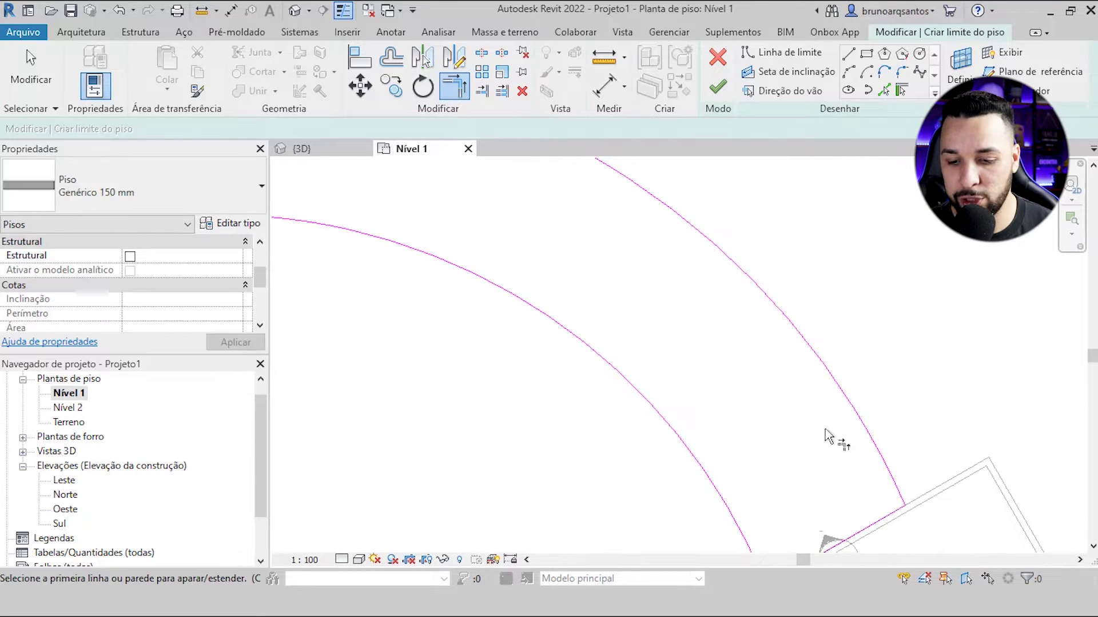
- Finish the sketch to create the 144.133 m² curved floor and inspect it in 3D
key("Escape")
key("Escape")
scroll(633, 346, "down", 2)
scroll(581, 299, "down", 2)
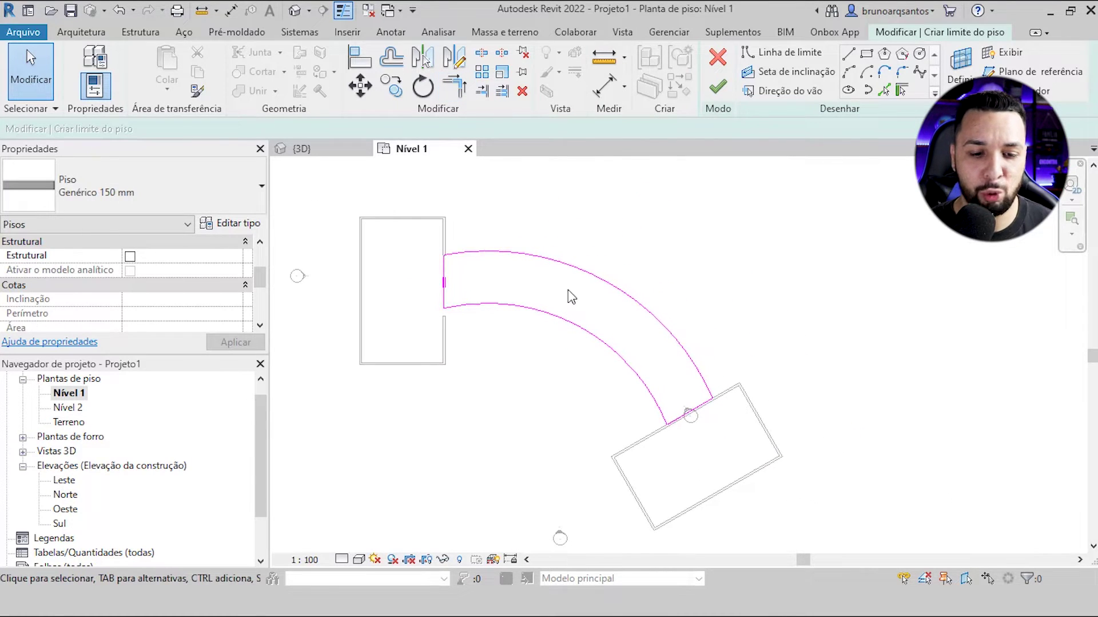
left_click(719, 85)
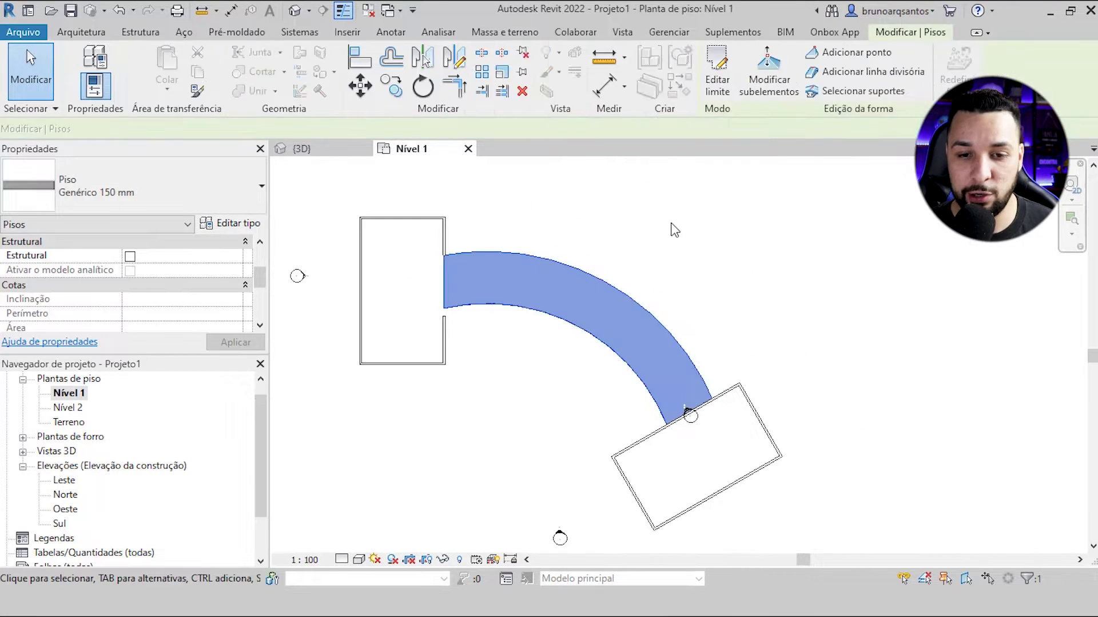
left_click(303, 149)
mouse_move(594, 366)
middle_mouse_down("shift")
mouse_move(596, 409)
mouse_move(419, 385)
mouse_move(426, 442)
mouse_move(553, 406)
mouse_move(600, 338)
mouse_move(617, 281)
mouse_move(603, 420)
mouse_move(664, 444)
mouse_move(633, 383)
mouse_move(654, 357)
middle_mouse_up("shift")
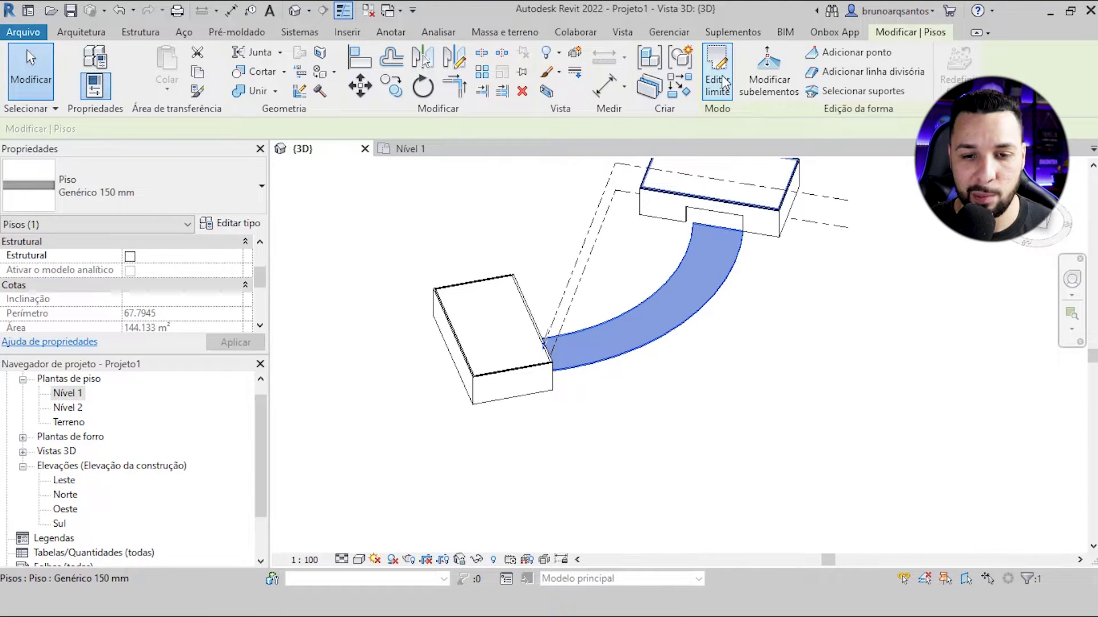
- Reopen the curved floor's boundary for editing in the Nível 1 plan
left_click(417, 149)
scroll(498, 294, "up", 1)
scroll(498, 295, "up", 1)
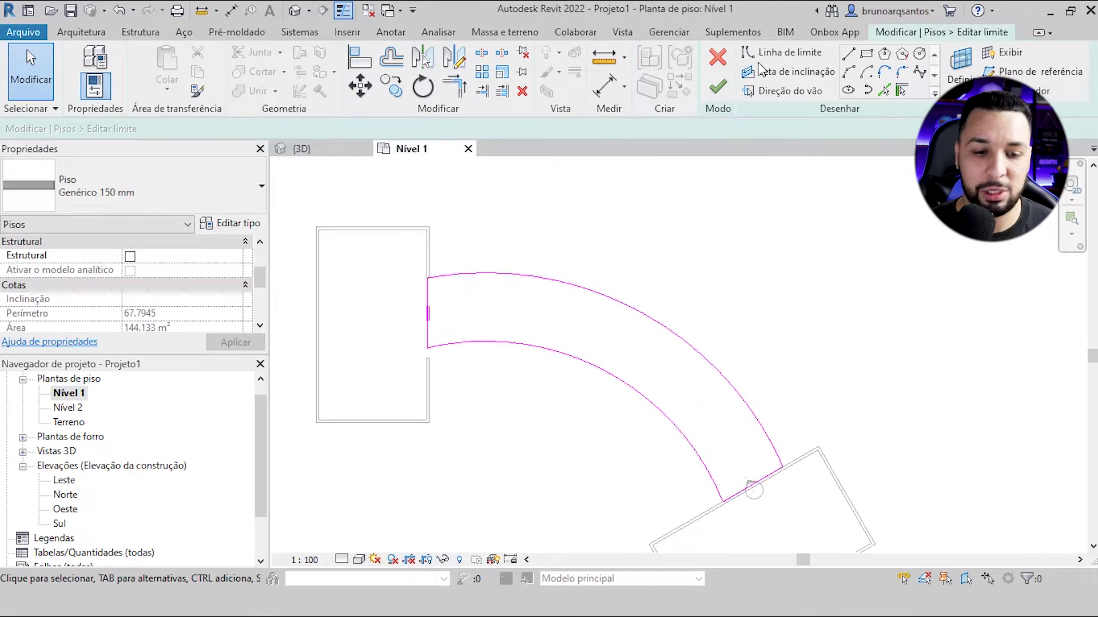
- Draw a slope arrow from the left edge midpoint to the rotated block's wall
left_click(801, 73)
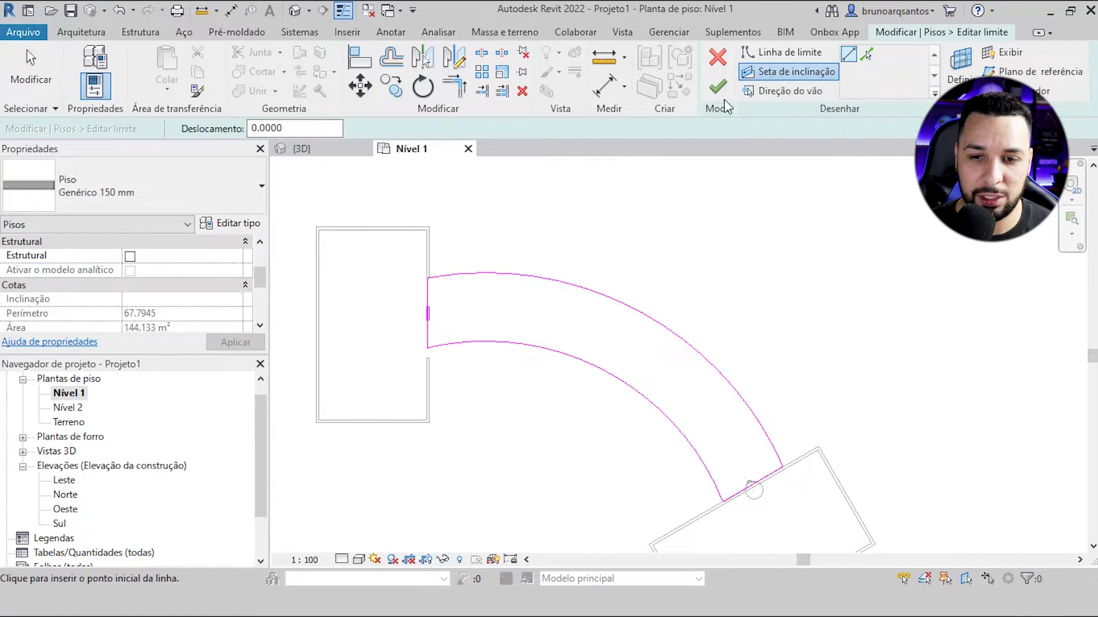
left_click(428, 313)
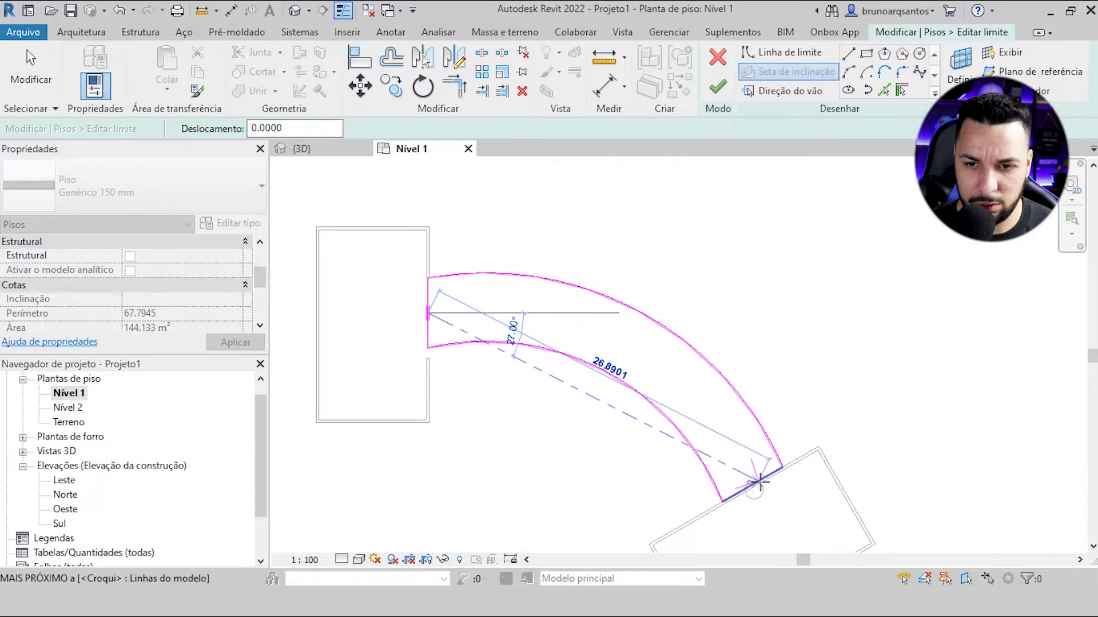
scroll(757, 482, "up", 2)
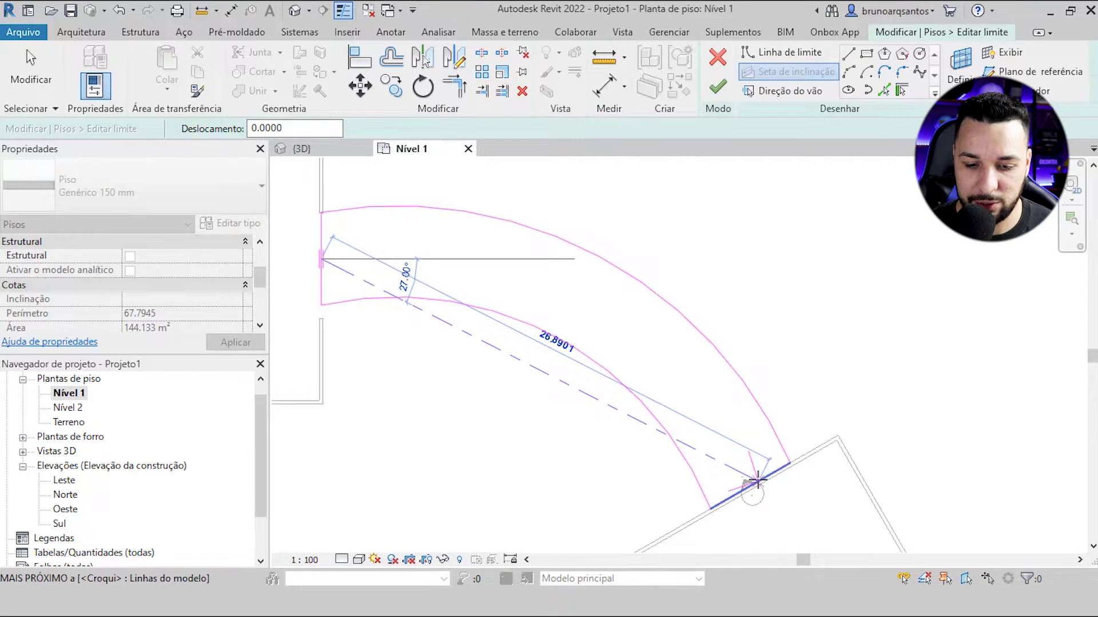
left_click(758, 482)
scroll(493, 334, "down", 1)
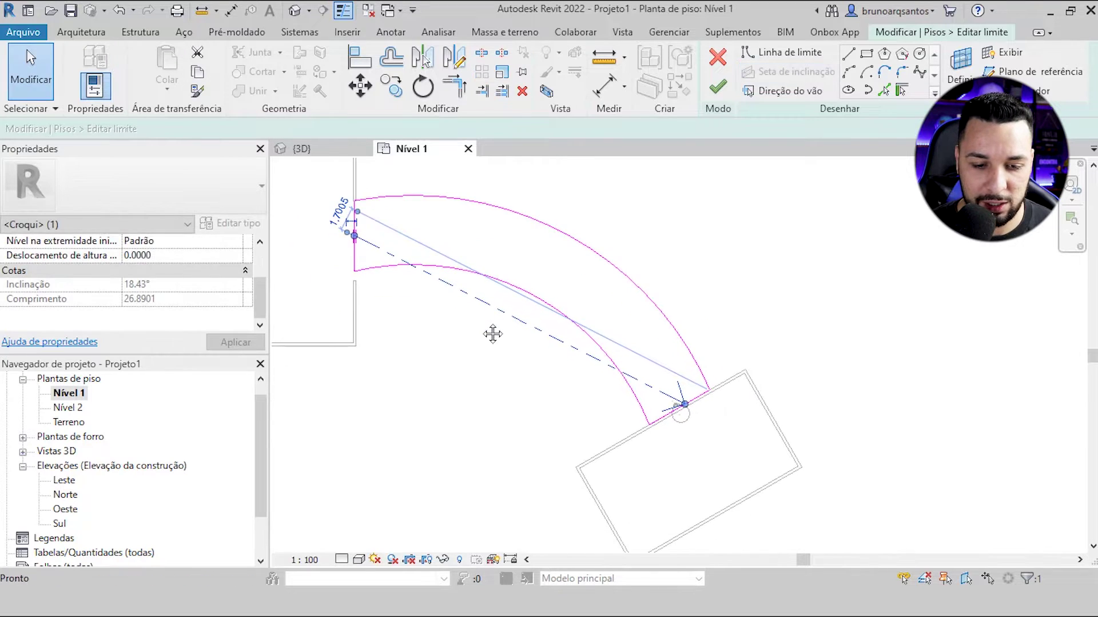
scroll(532, 343, "up", 1)
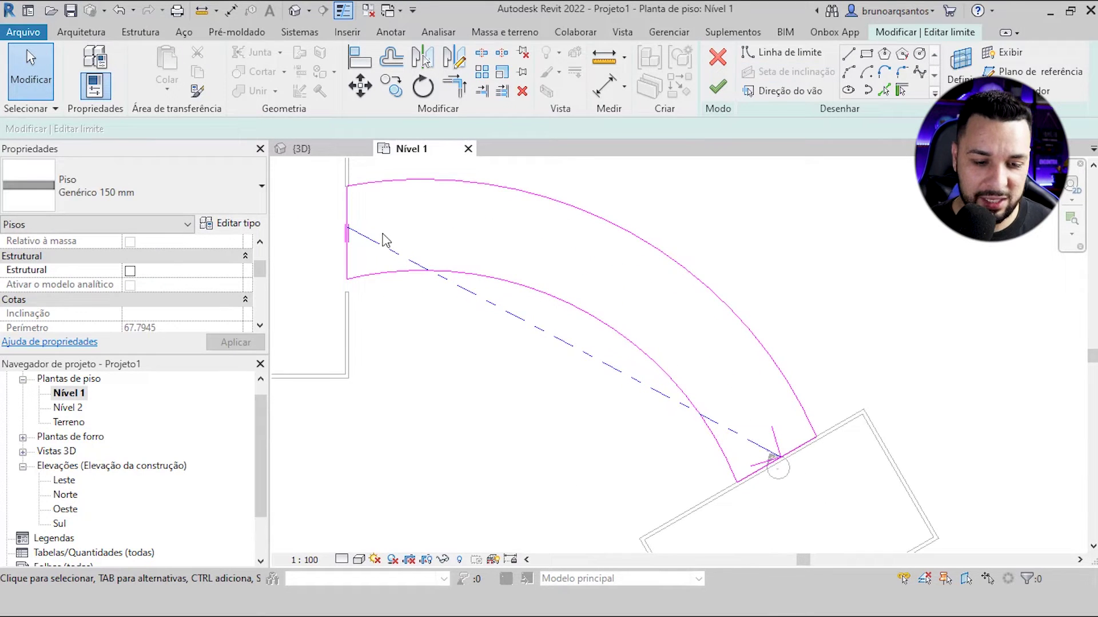
scroll(535, 257, "down", 1)
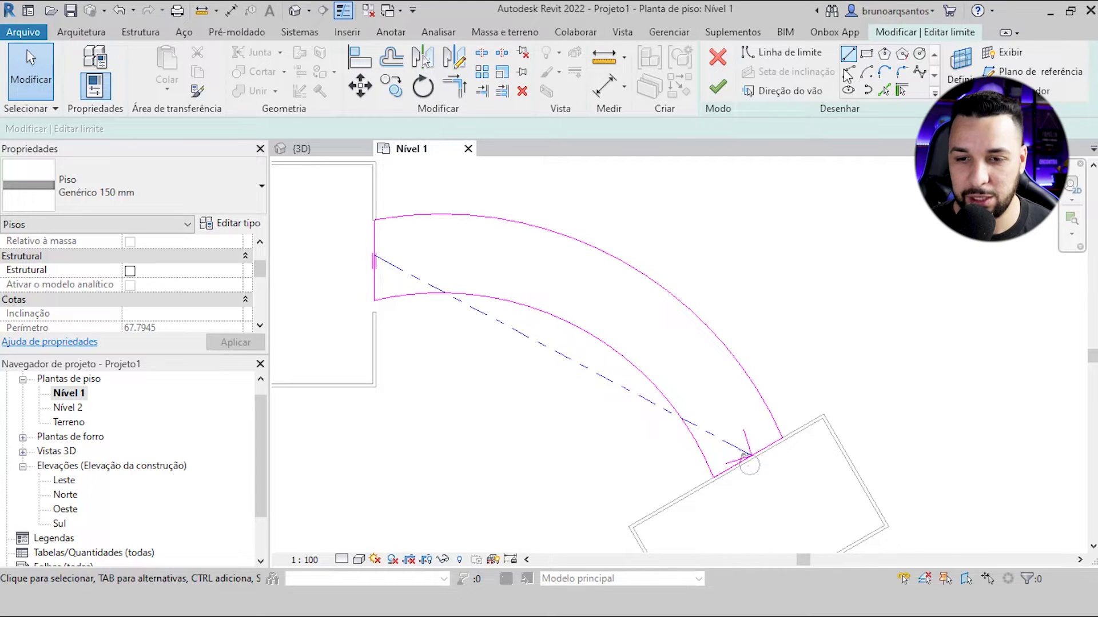
scroll(497, 257, "down", 2)
scroll(514, 372, "up", 1)
scroll(543, 361, "up", 1)
- Pan the plan to show the whole floor sketch and select the slope arrow
mouse_move(552, 355)
middle_mouse_down()
mouse_move(546, 329)
mouse_move(558, 351)
mouse_move(549, 350)
mouse_move(549, 395)
middle_mouse_up()
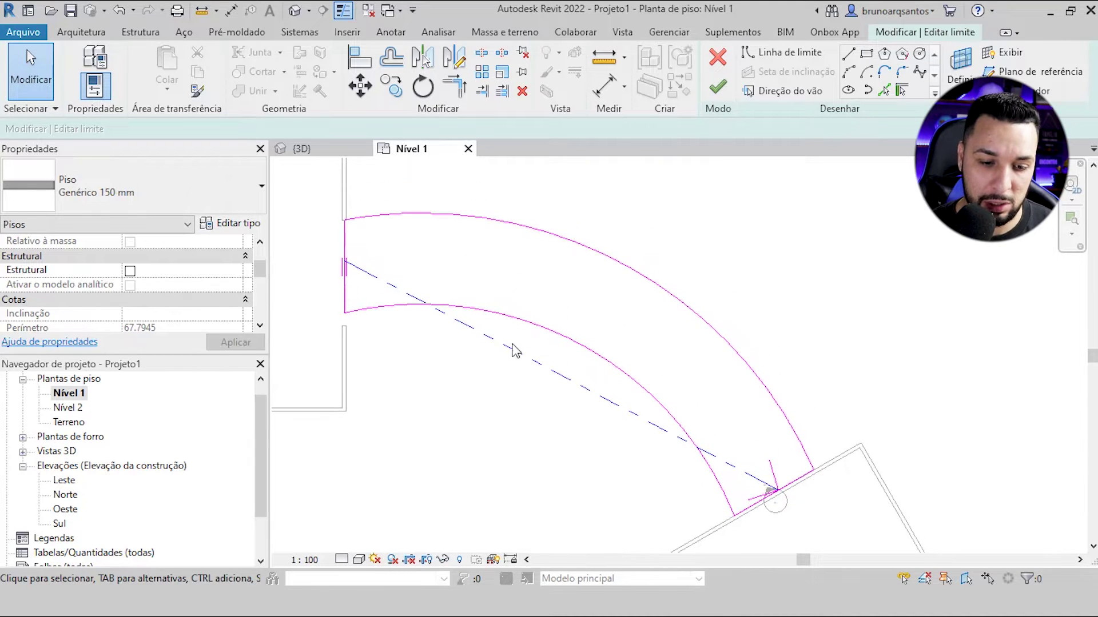
scroll(345, 269, "up", 1)
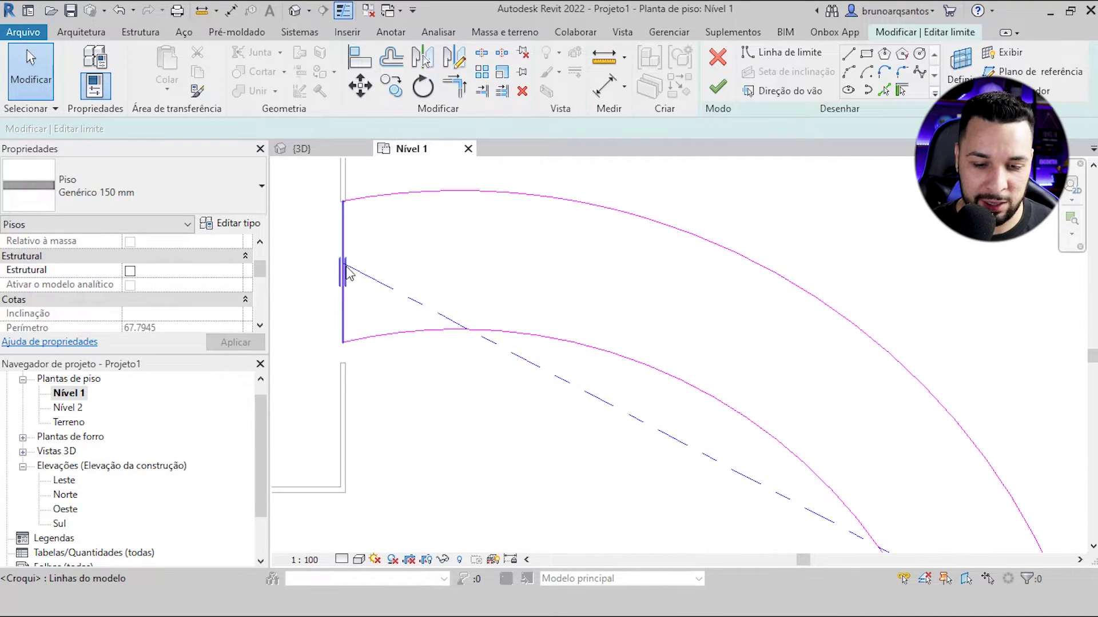
scroll(350, 273, "down", 1)
scroll(457, 343, "down", 1)
scroll(490, 350, "up", 2)
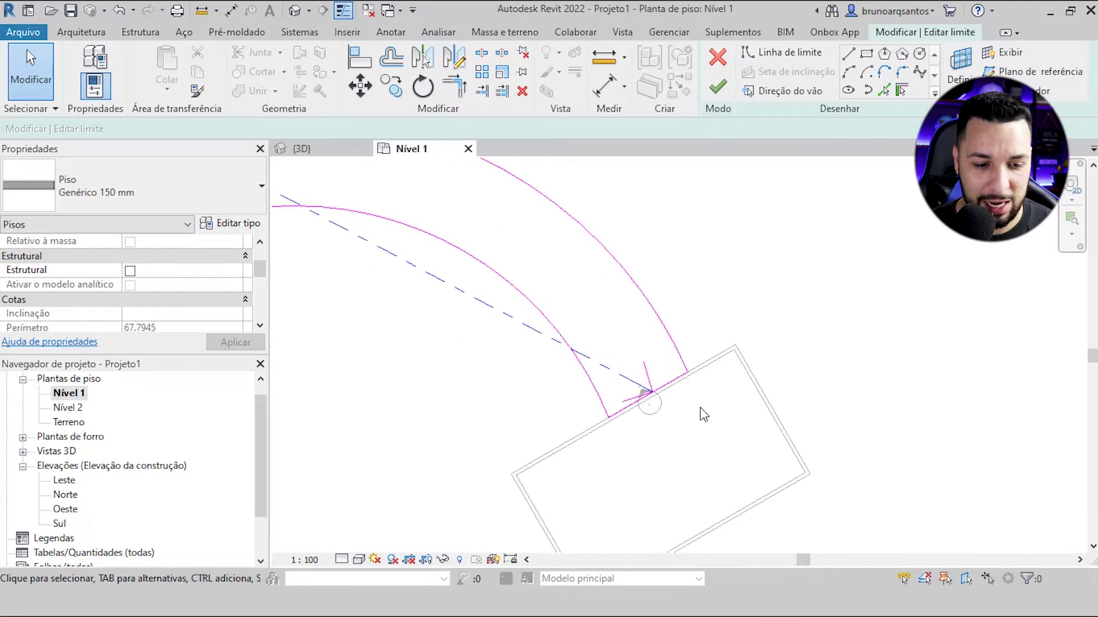
middle_click_drag(502, 404, 491, 397)
scroll(488, 401, "down", 2)
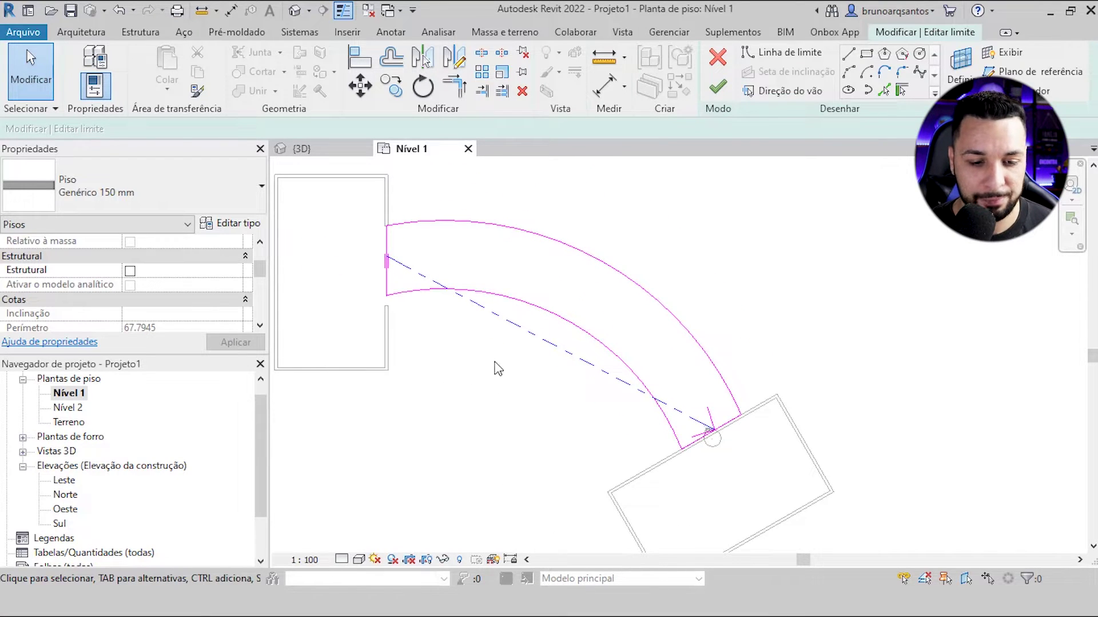
left_click(516, 331)
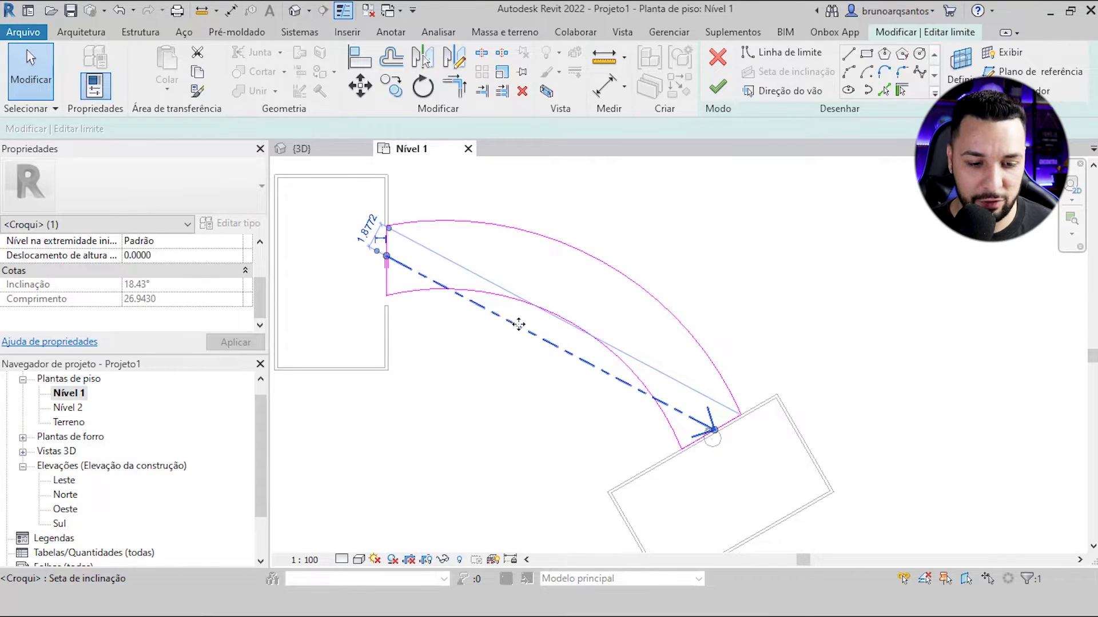
- Keep Height at End and set the slope arrow's height offset to 3.5
middle_click_drag(516, 333, 528, 341)
left_click_drag(261, 296, 258, 273)
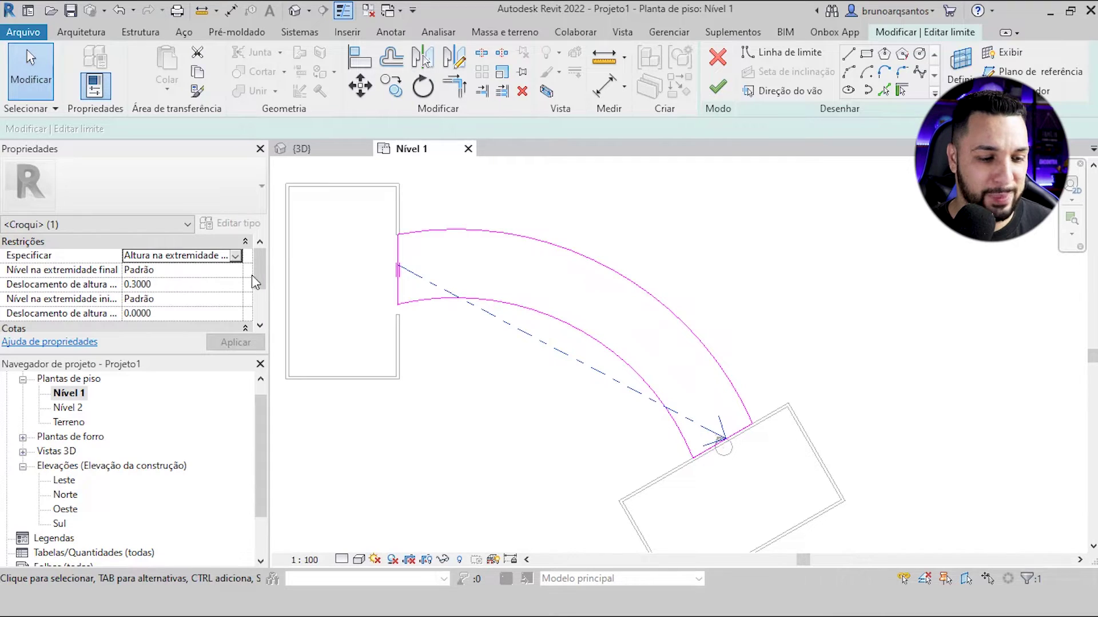
key("Escape")
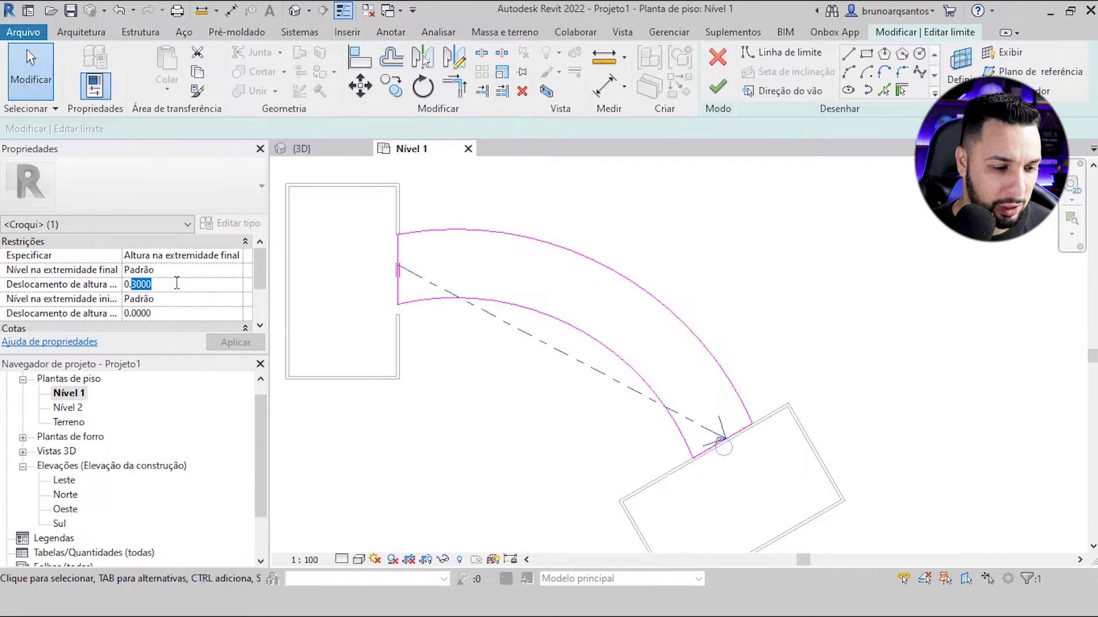
type("0")
left_click(141, 314)
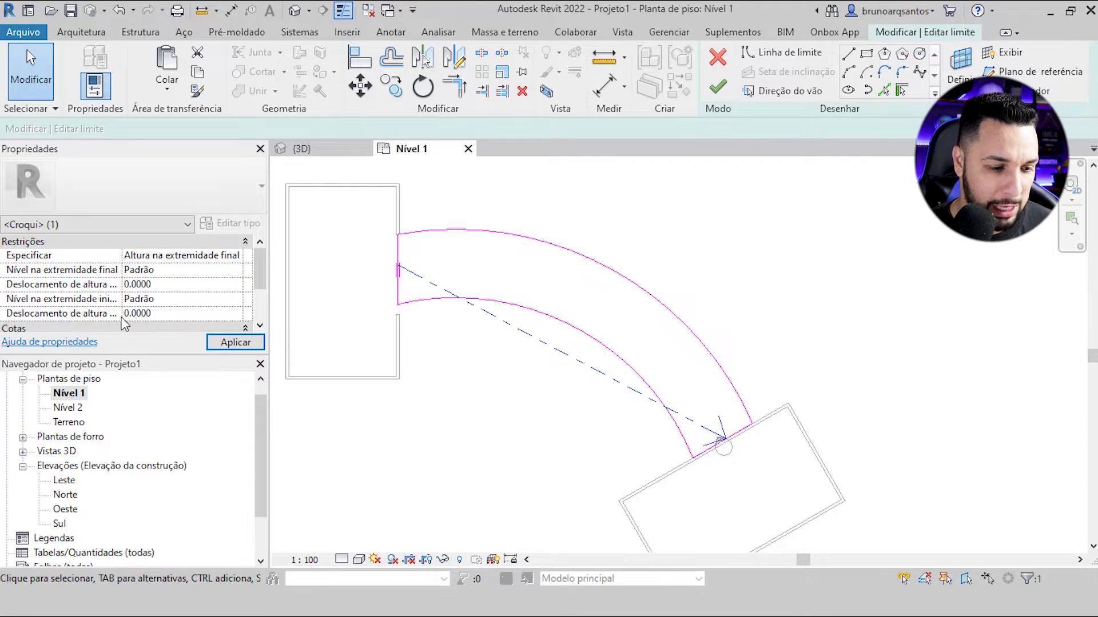
scroll(137, 303, "down", 1)
left_click_drag(152, 298, 140, 296)
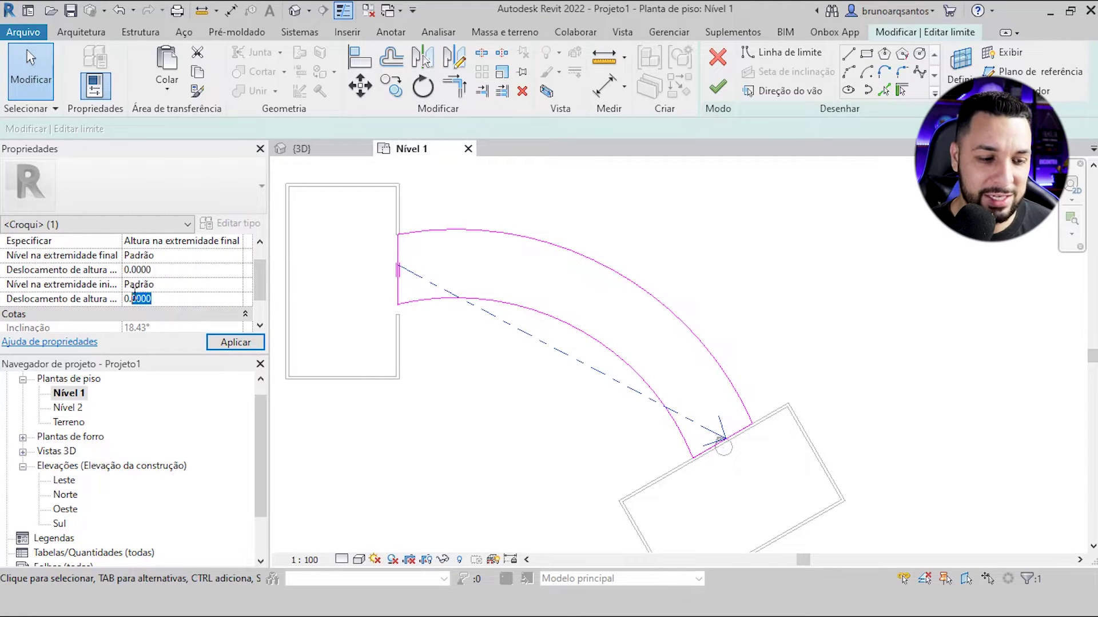
type("0.3,5")
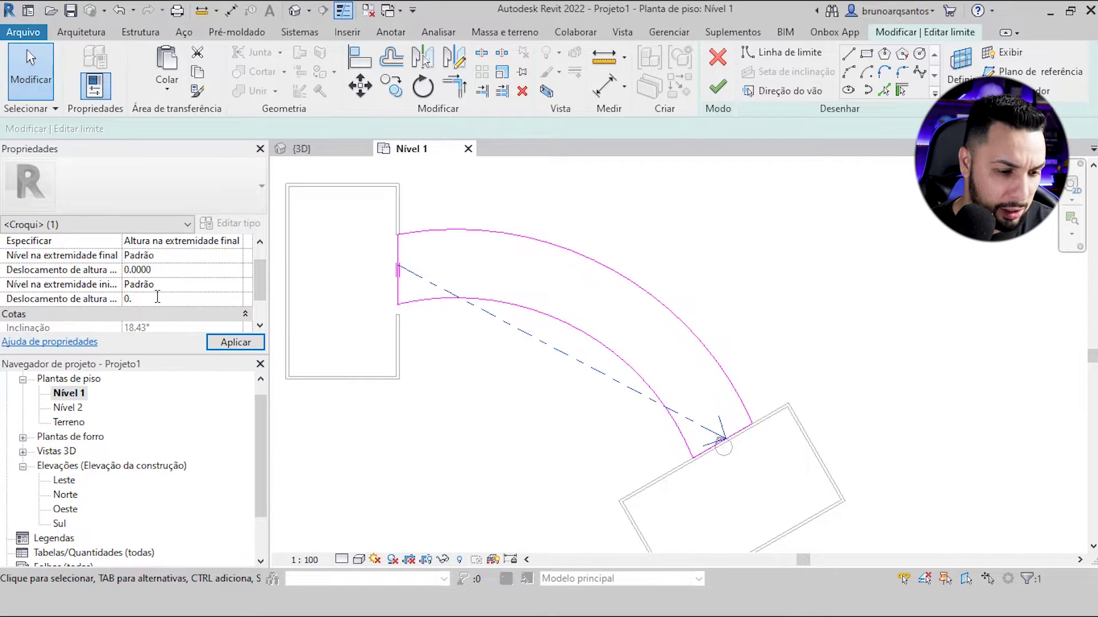
left_click_drag(166, 298, 99, 287)
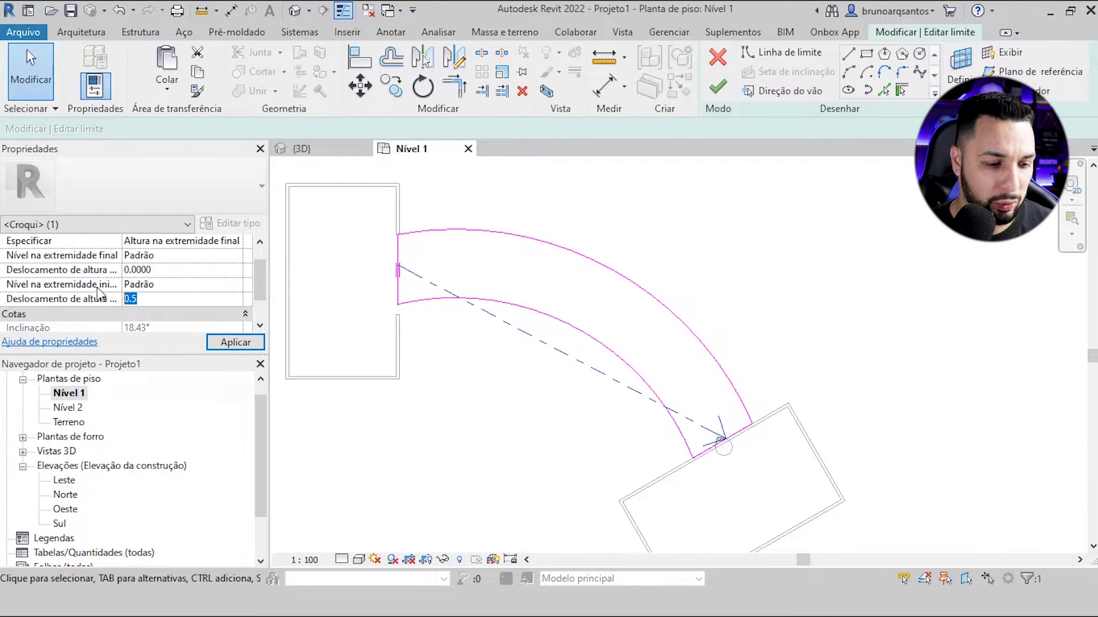
type("5")
left_click(233, 343)
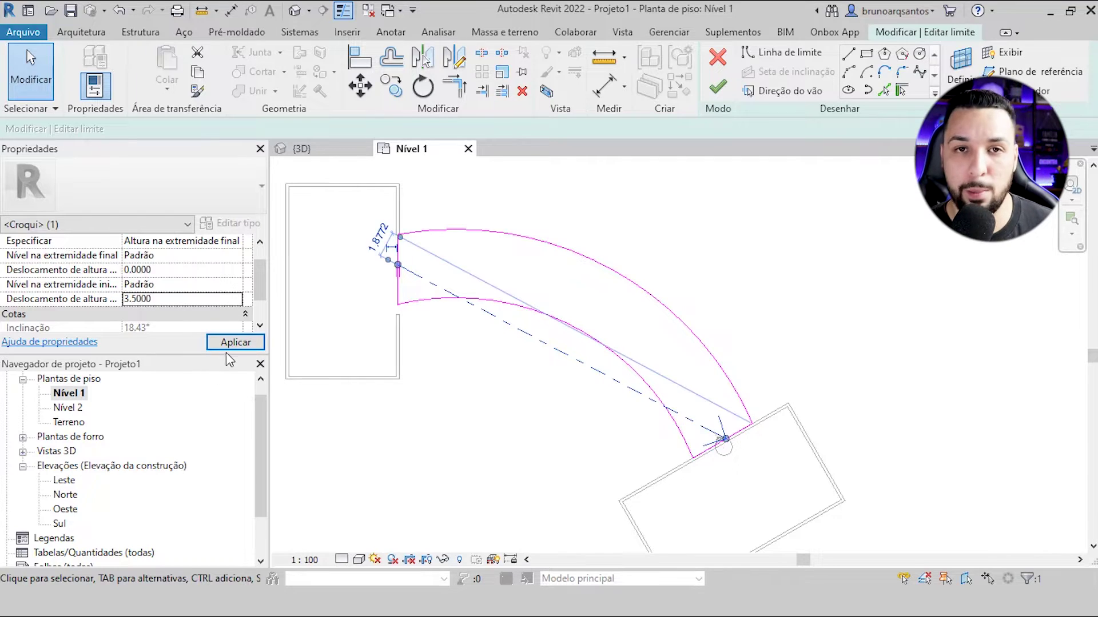
- Finish edit mode to complete the sloped curved floor
scroll(477, 298, "down", 2)
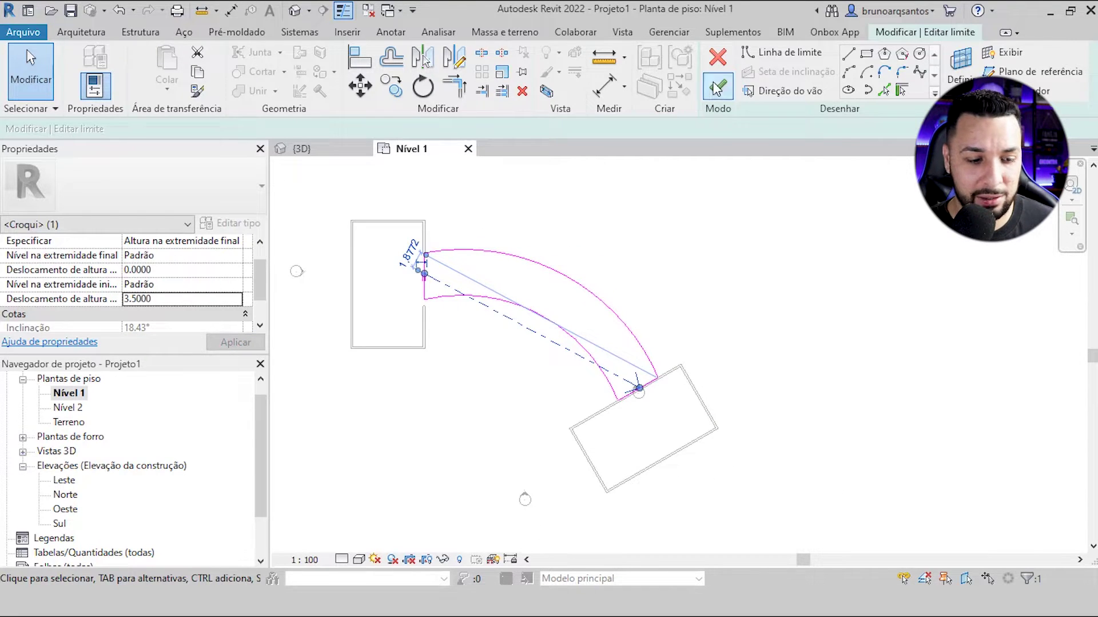
left_click(718, 87)
left_click(301, 149)
- Orbit the 3D view to inspect the sloped floor, then open the Sul elevation
mouse_move(421, 274)
middle_mouse_down("shift")
mouse_move(532, 340)
mouse_move(715, 363)
mouse_move(760, 363)
mouse_move(808, 286)
mouse_move(489, 297)
mouse_move(490, 373)
mouse_move(507, 343)
mouse_move(470, 358)
middle_mouse_up("shift")
key("Escape")
scroll(761, 363, "up", 3)
scroll(801, 363, "up", 1)
scroll(489, 297, "up", 2)
scroll(470, 358, "down", 2)
middle_click_drag(748, 443, 790, 479, "shift")
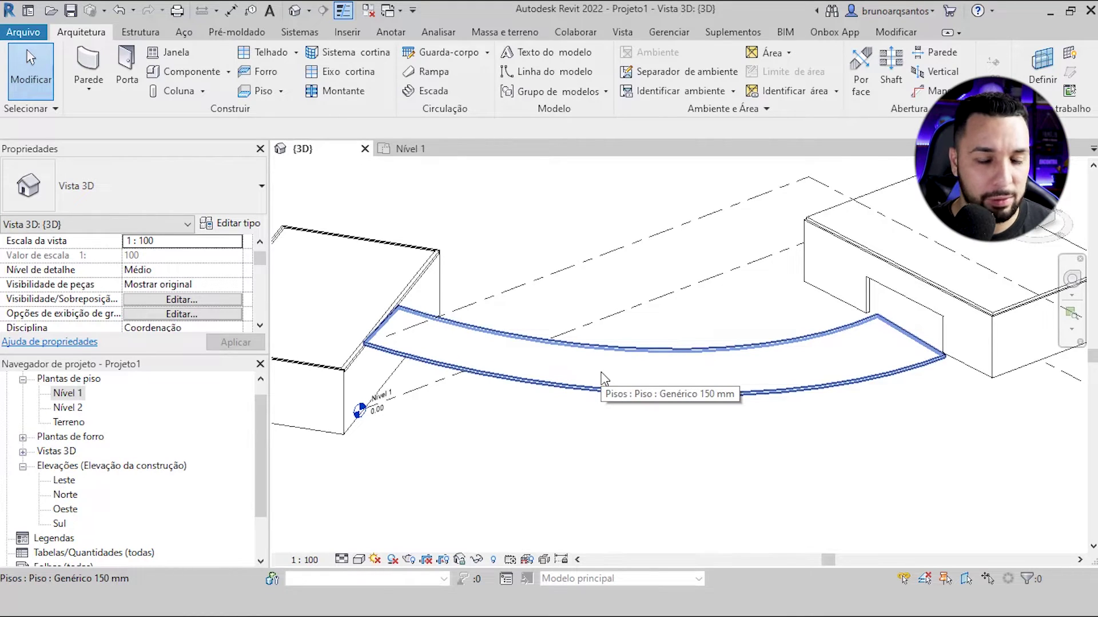
middle_click_drag(613, 379, 566, 360, "shift")
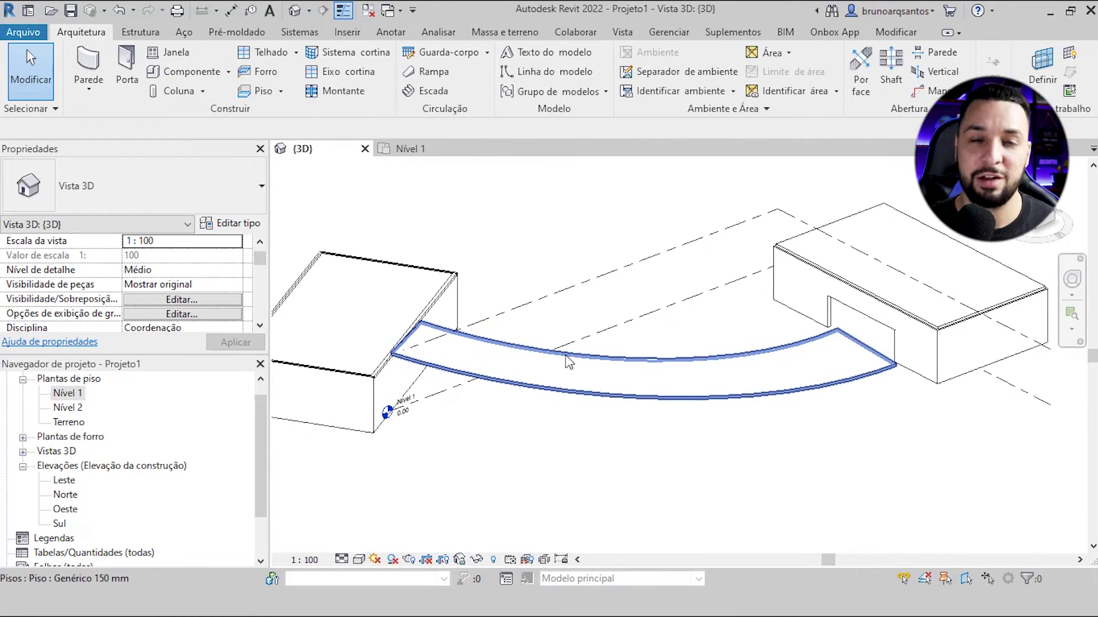
scroll(571, 361, "down", 1)
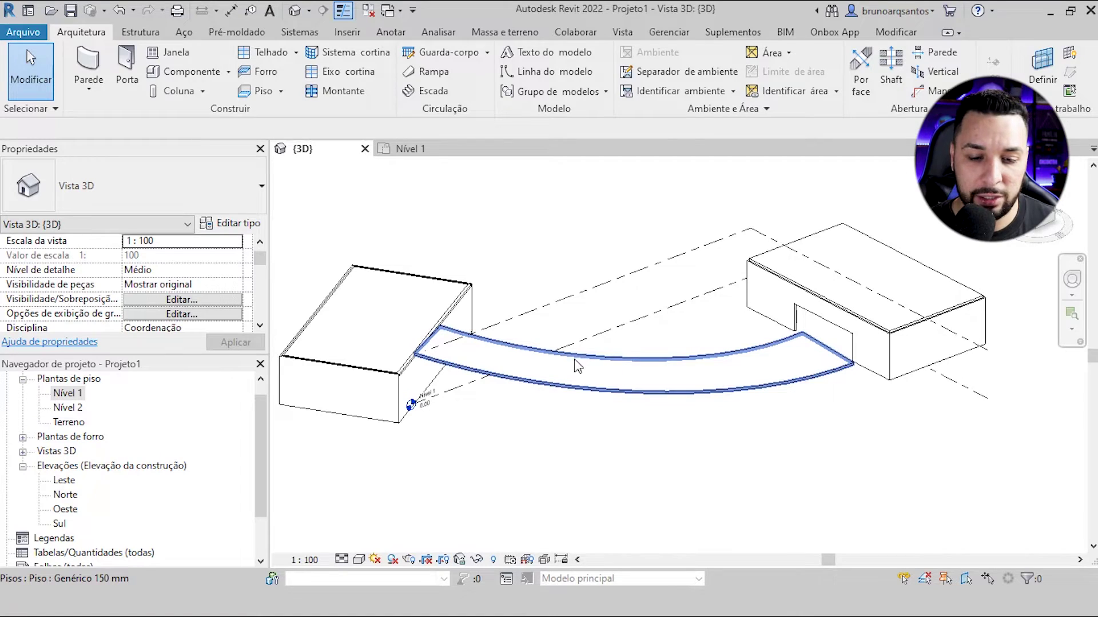
left_click(45, 525)
double_click(59, 525)
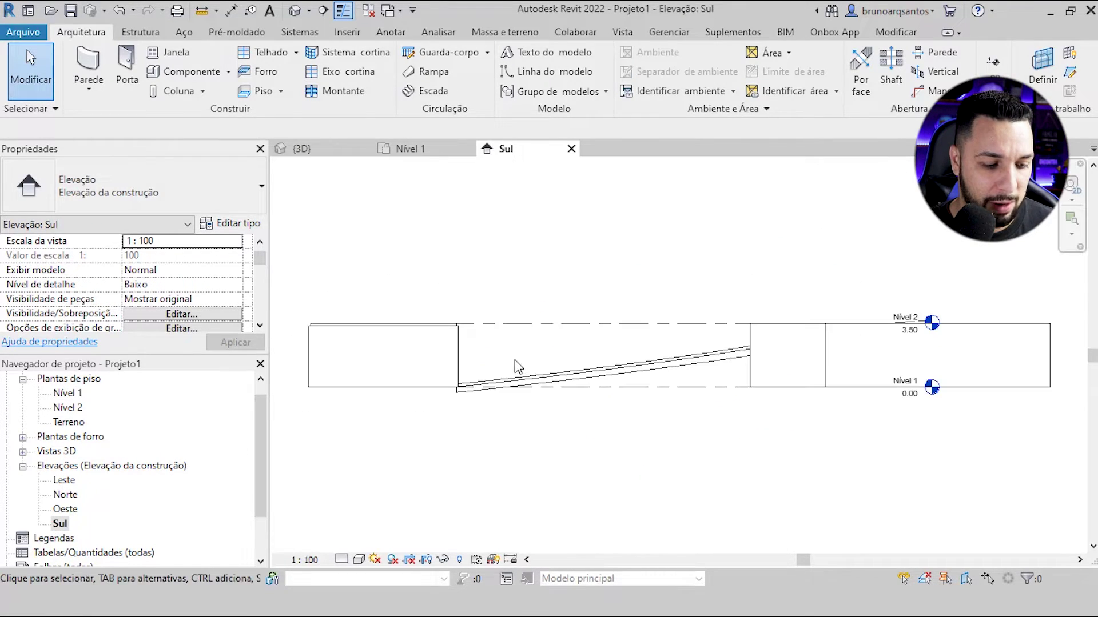
- Create level Nível 3 at 7.00, offset 3.5 above Nível 2, in the south elevation
left_click(577, 326)
middle_click_drag(609, 331, 576, 350)
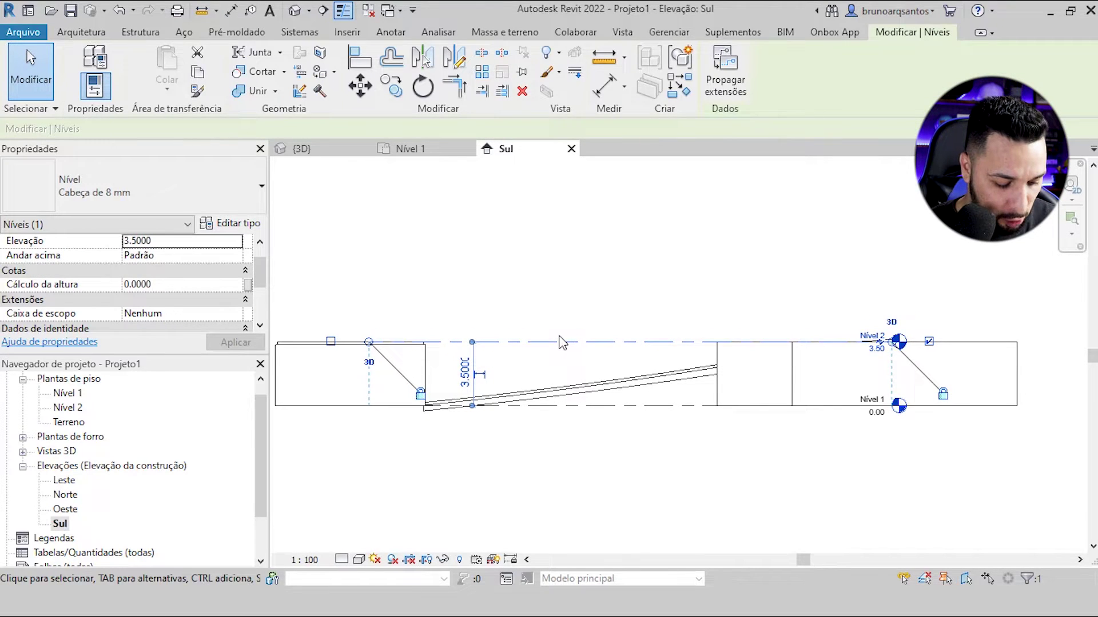
key("c")
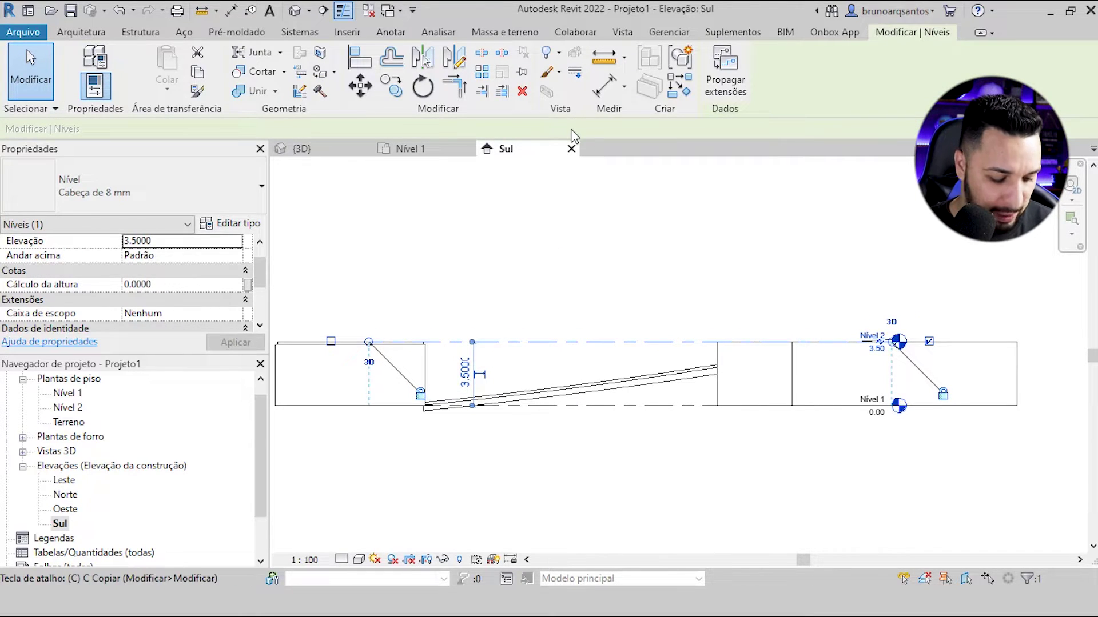
key("c")
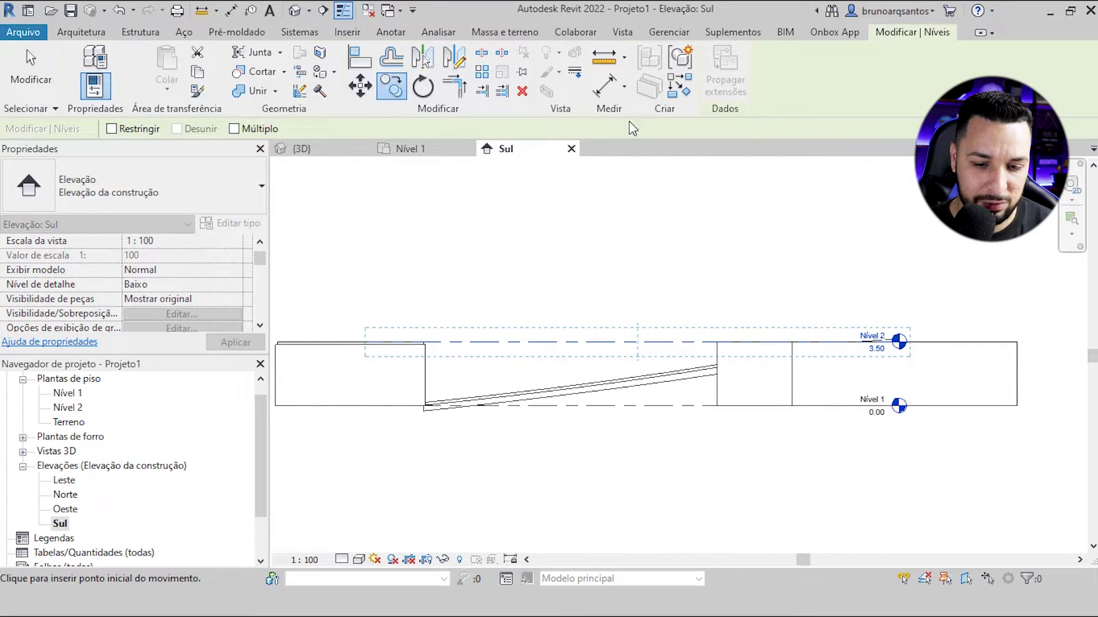
key("l")
key("l")
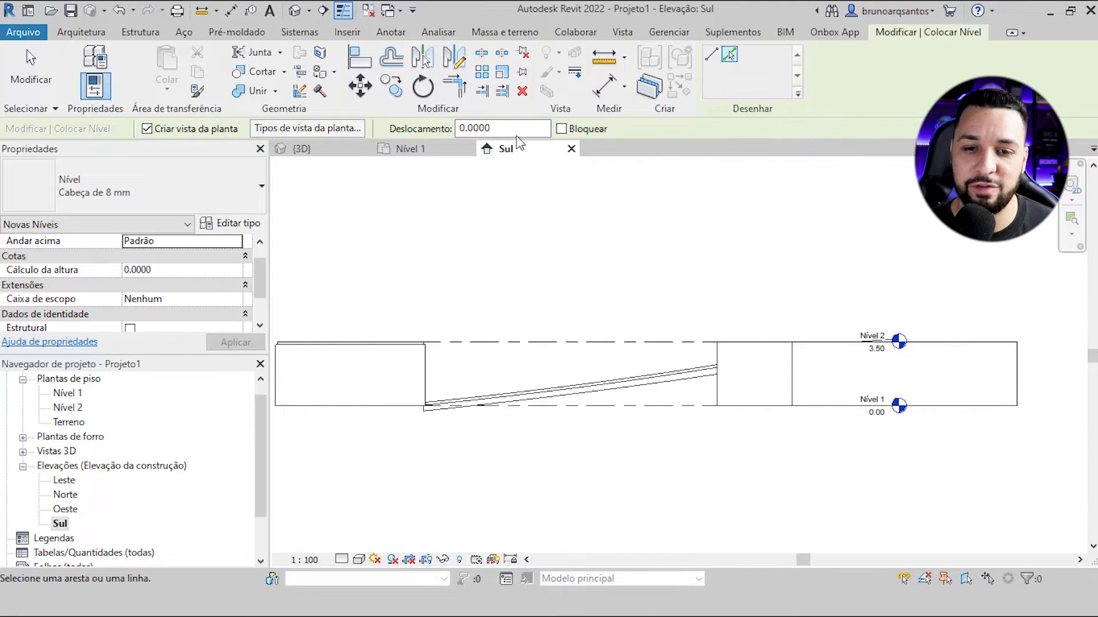
left_click(480, 129)
type("5")
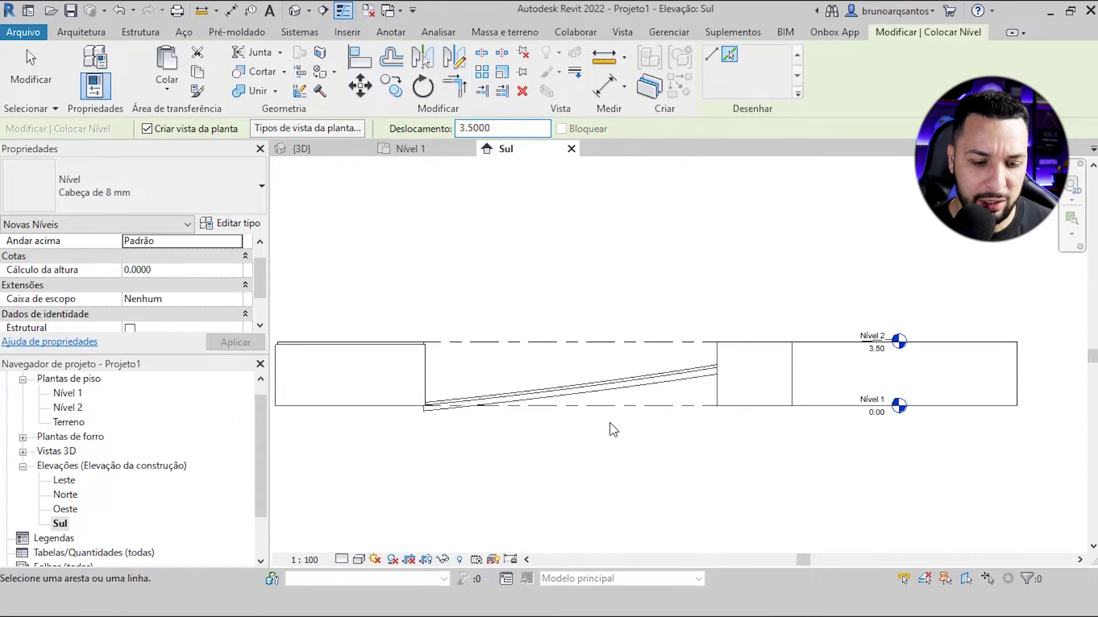
left_click(597, 343)
key("Escape")
key("Escape")
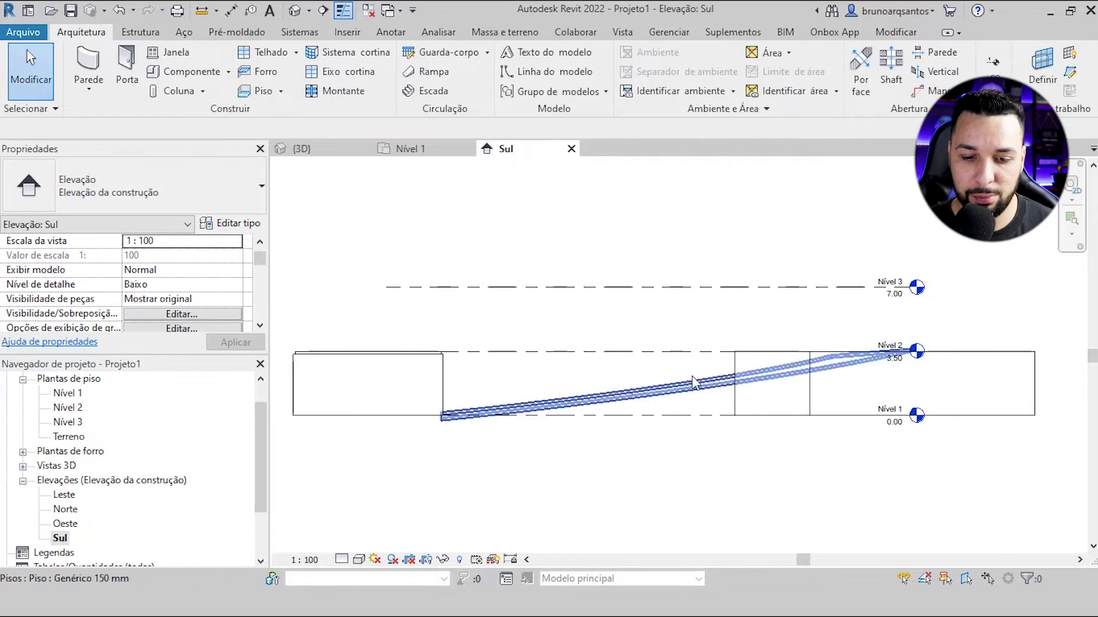
scroll(663, 392, "up", 1)
left_click(663, 392)
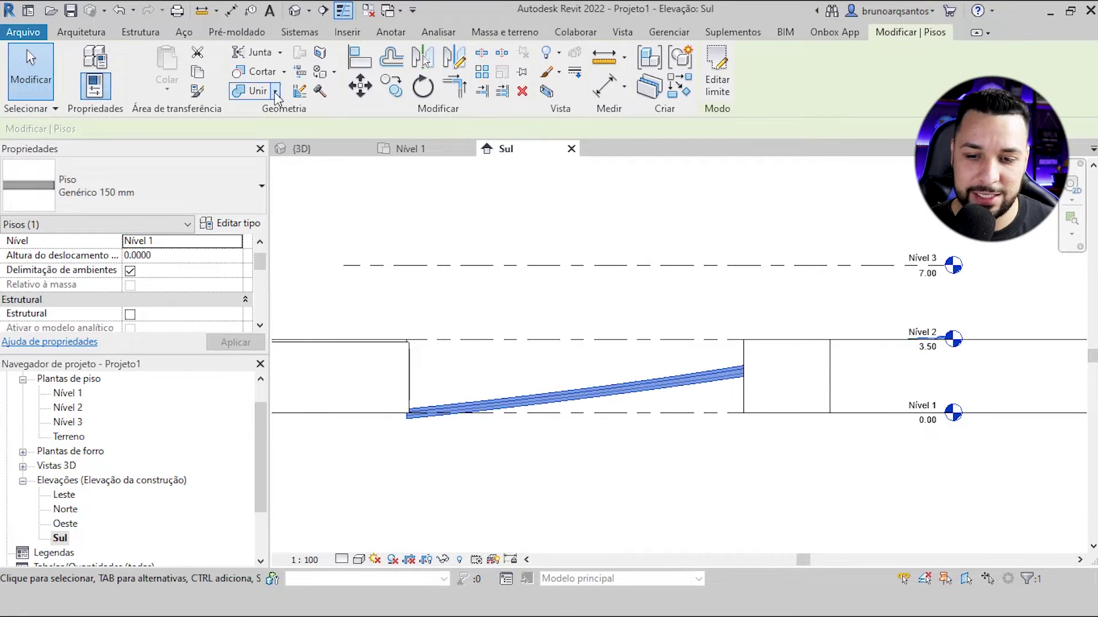
- Copy the sloped floor and paste it aligned to level Nível 3
left_click(197, 75)
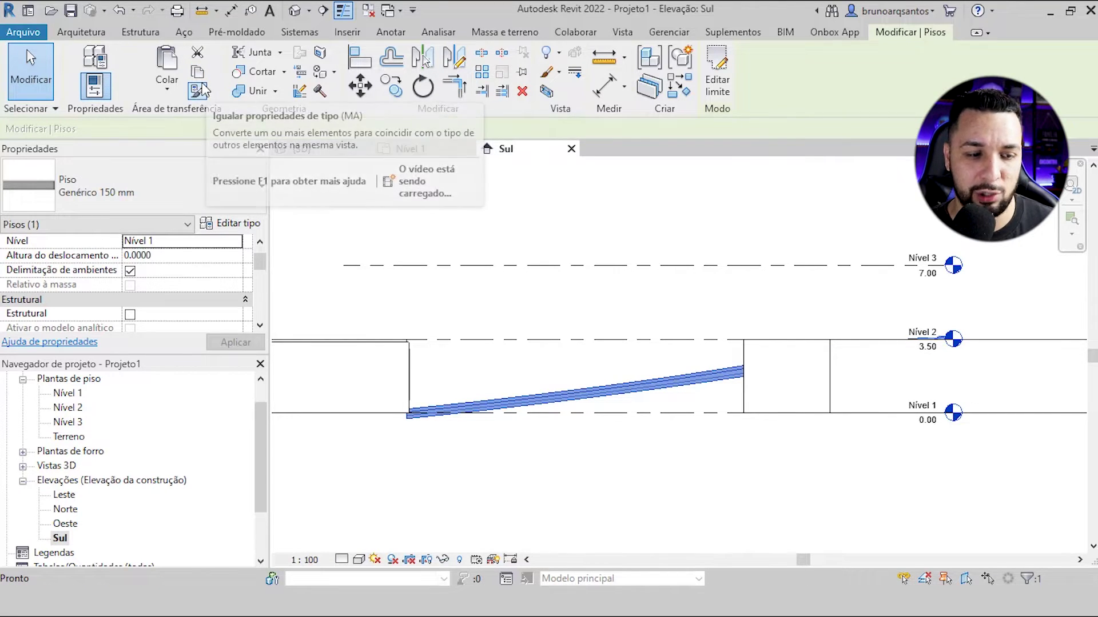
left_click(156, 85)
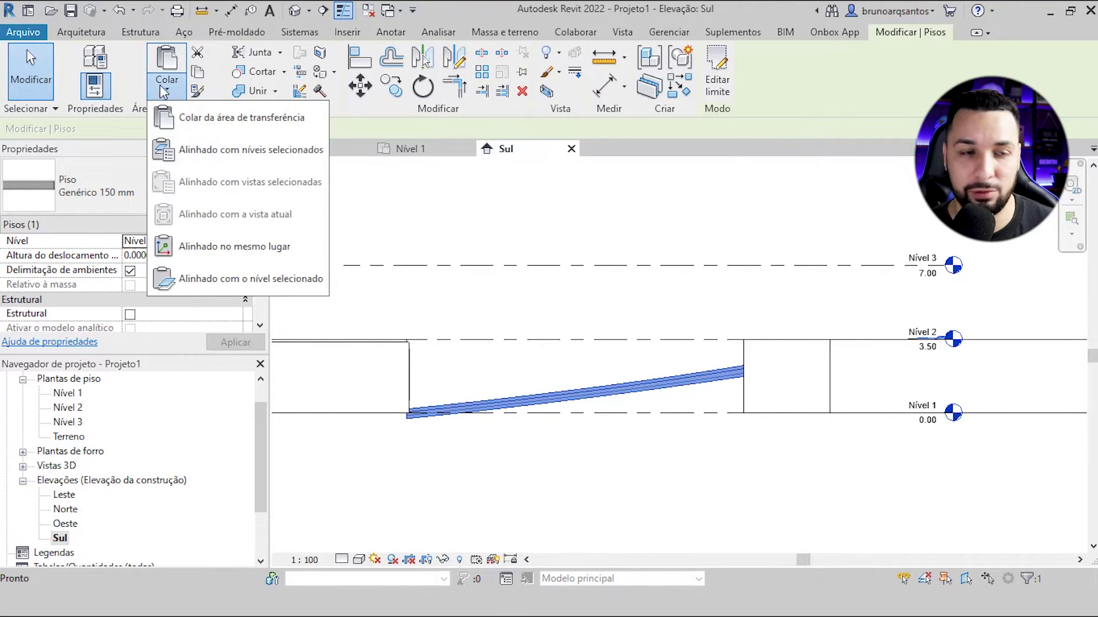
left_click(201, 156)
left_click(638, 220)
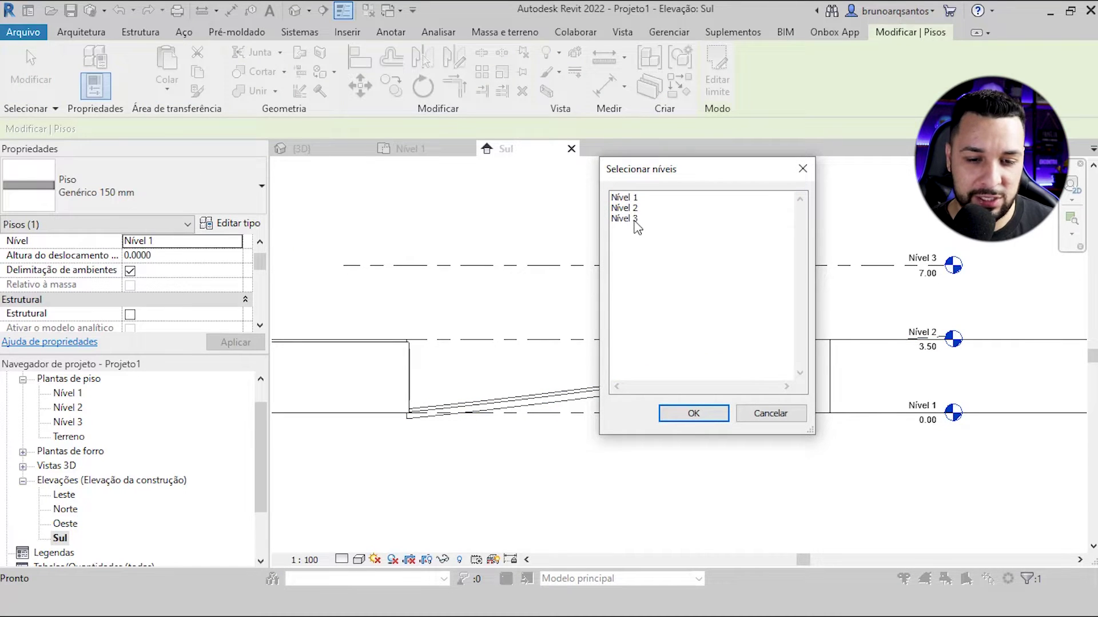
left_click(695, 414)
- Return to the 3D view and orbit to see both stacked floors
scroll(692, 409, "down", 1)
middle_click_drag(661, 409, 599, 425)
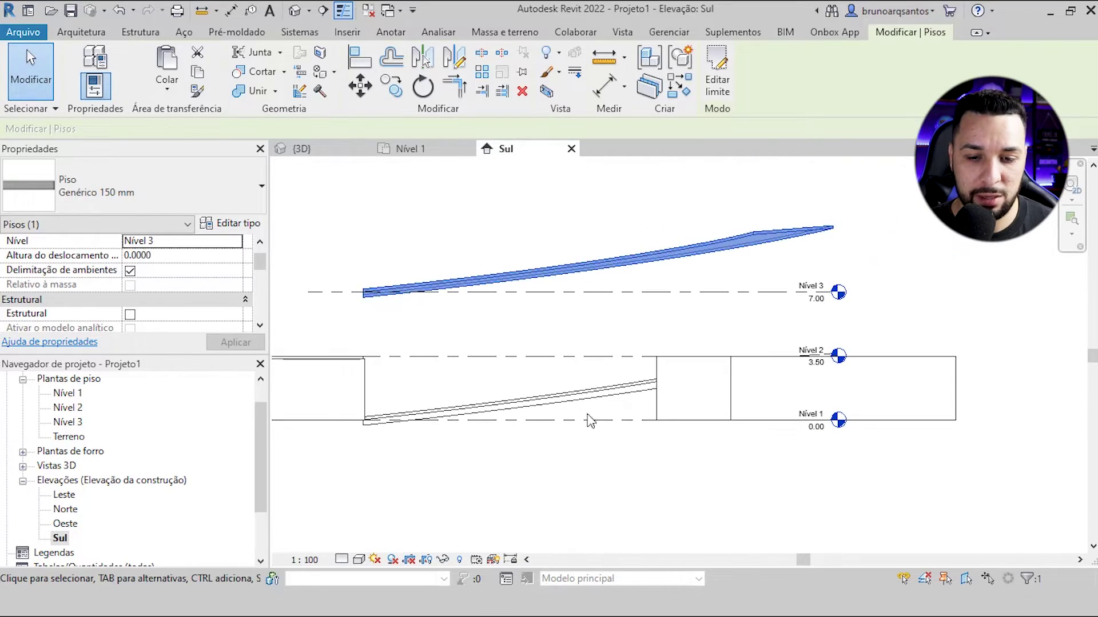
key("Escape")
left_click(343, 149)
mouse_move(568, 362)
middle_mouse_down("shift")
mouse_move(720, 436)
mouse_move(548, 282)
mouse_move(661, 228)
middle_mouse_up("shift")
- Drag the Nível 3 level line down in the Sul elevation until it reads 5.00
left_click(663, 225)
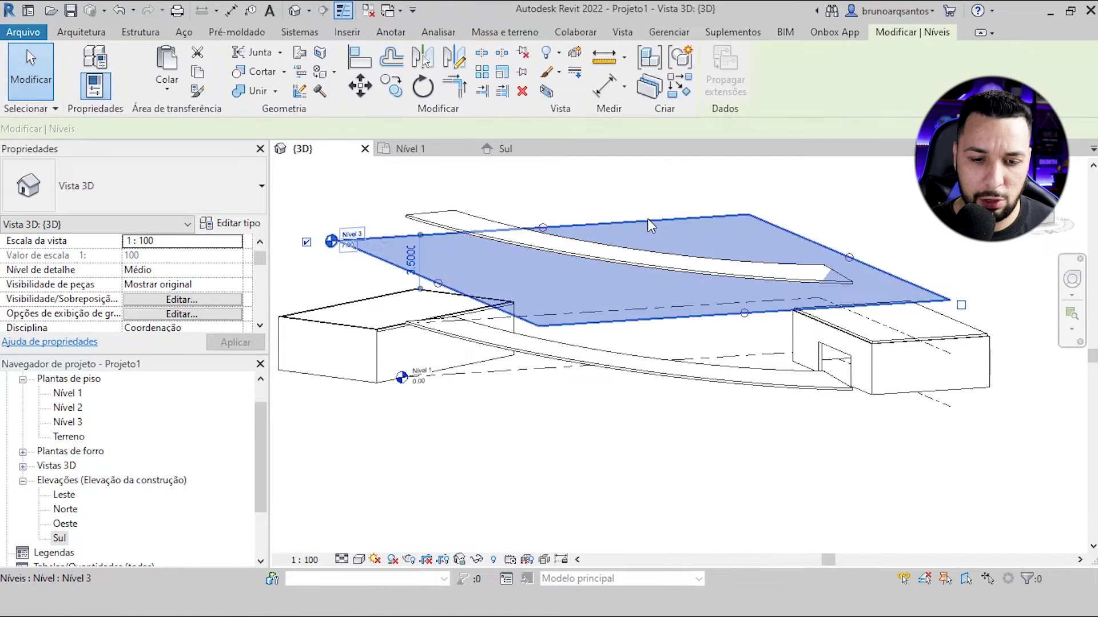
scroll(325, 248, "up", 5)
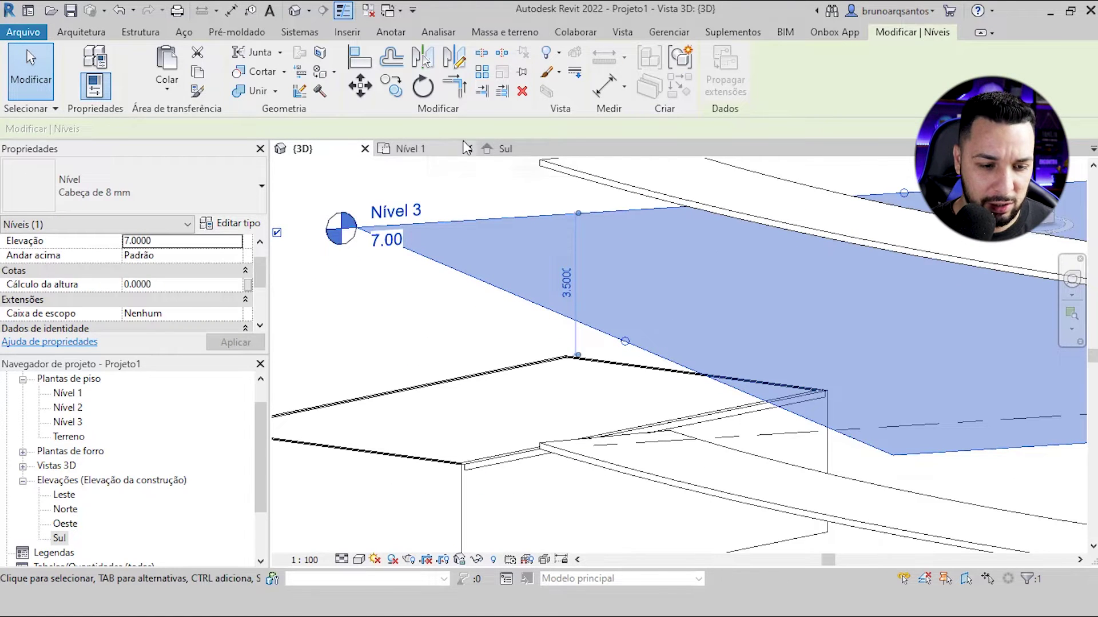
left_click(497, 149)
left_click_drag(648, 266, 649, 308)
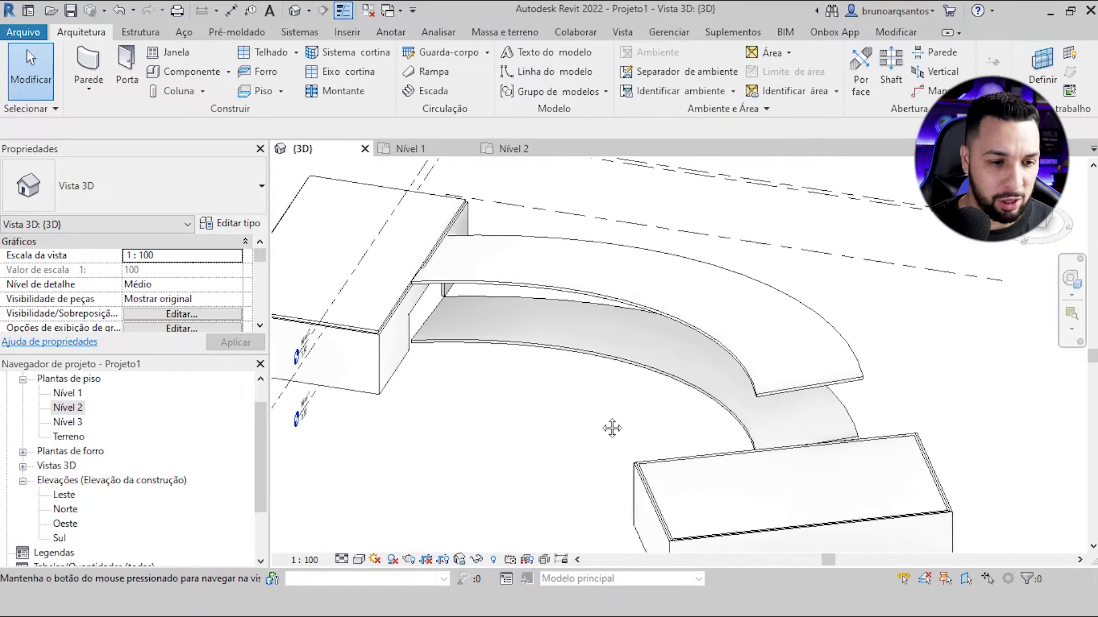
middle_click_drag(612, 428, 634, 423, "shift")
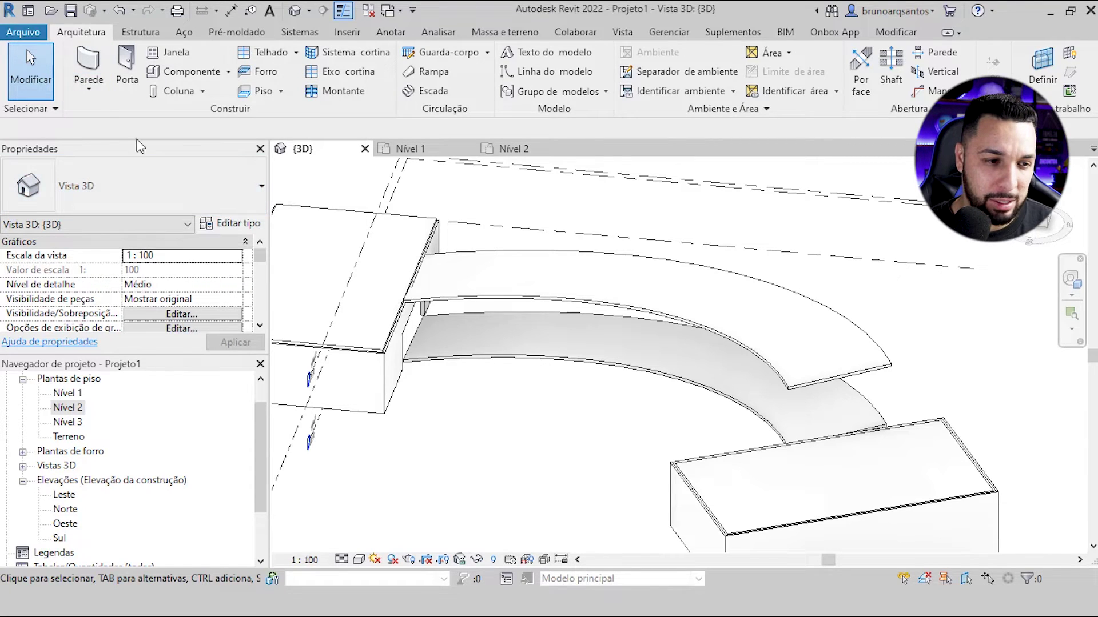
left_click(89, 63)
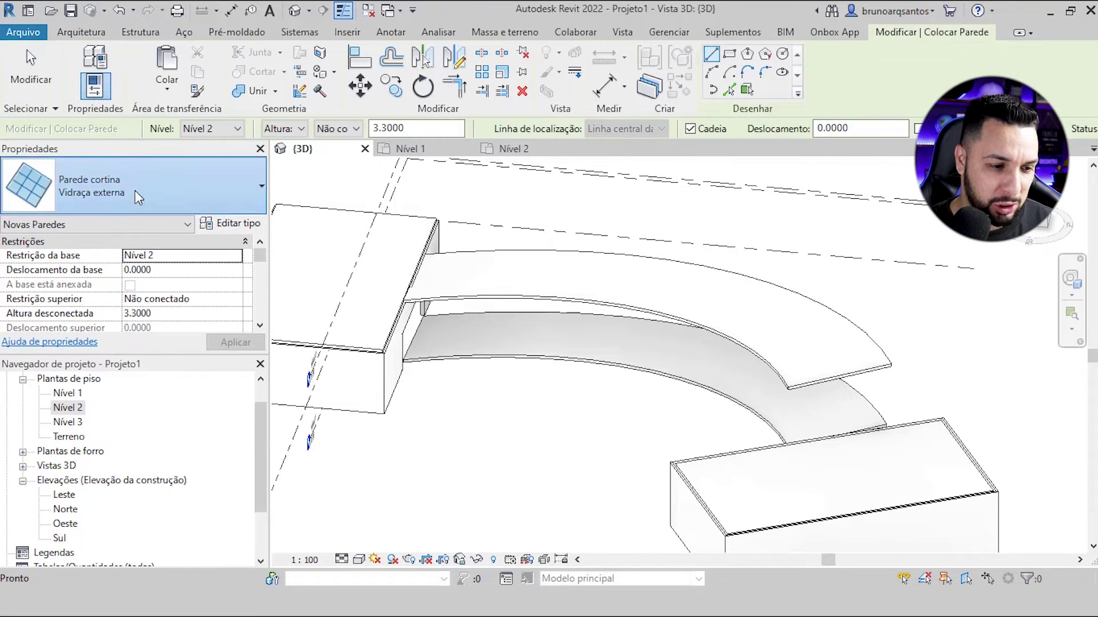
left_click(135, 191)
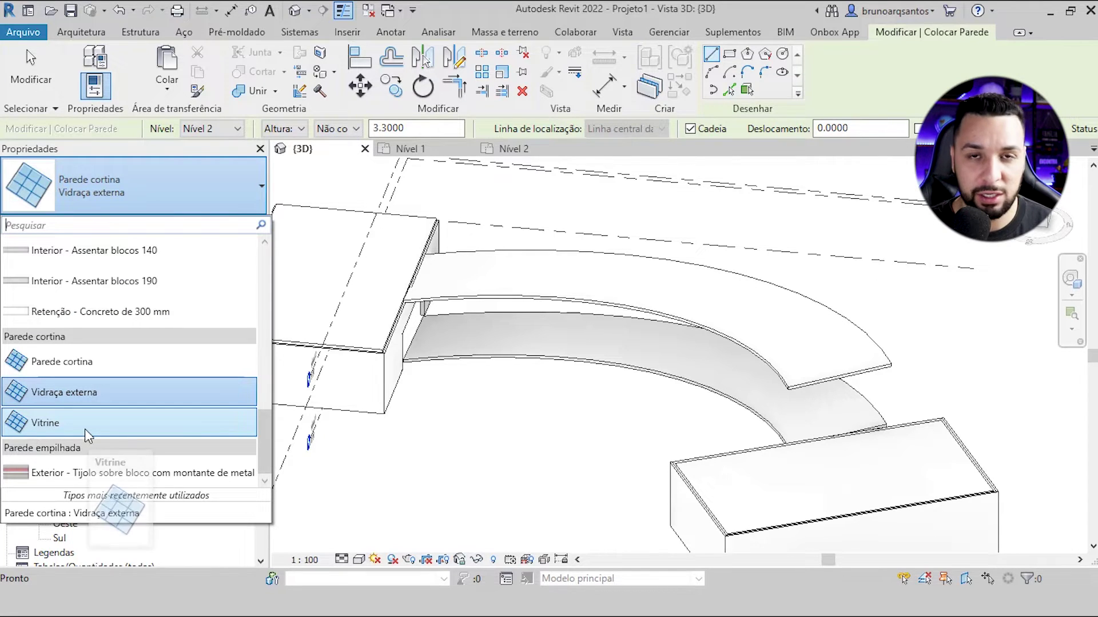
mouse_move(64, 392)
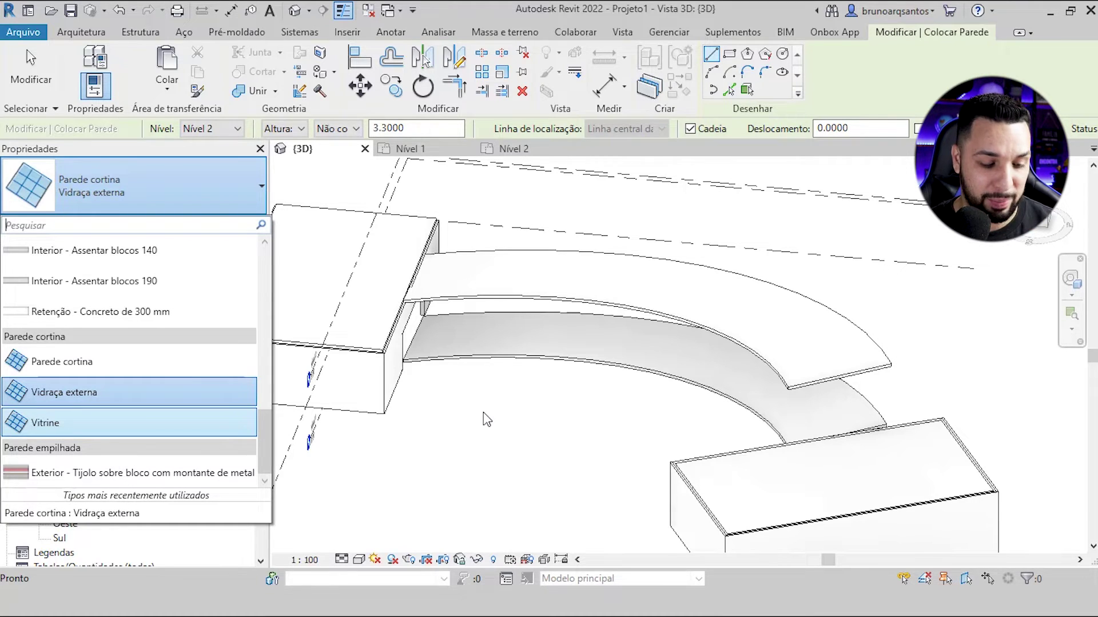
key("Escape")
key("Escape")
mouse_move(509, 392)
middle_mouse_down()
mouse_move(539, 392)
mouse_move(530, 394)
middle_mouse_up()
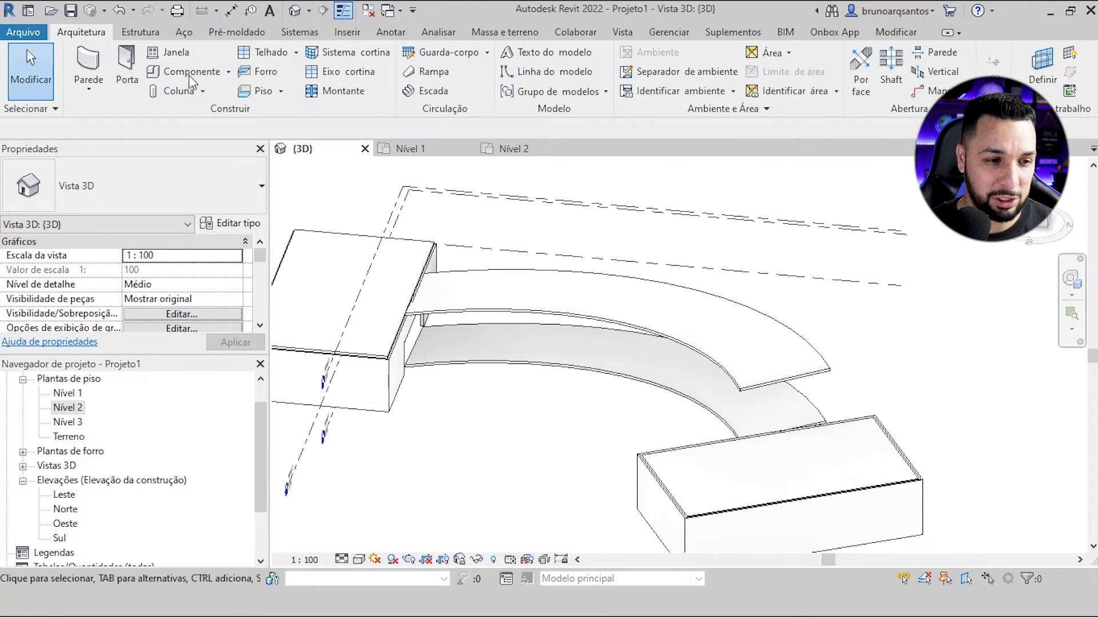
- Start a Massa no local in-place mass named 'paineis de vidro'
left_click(483, 28)
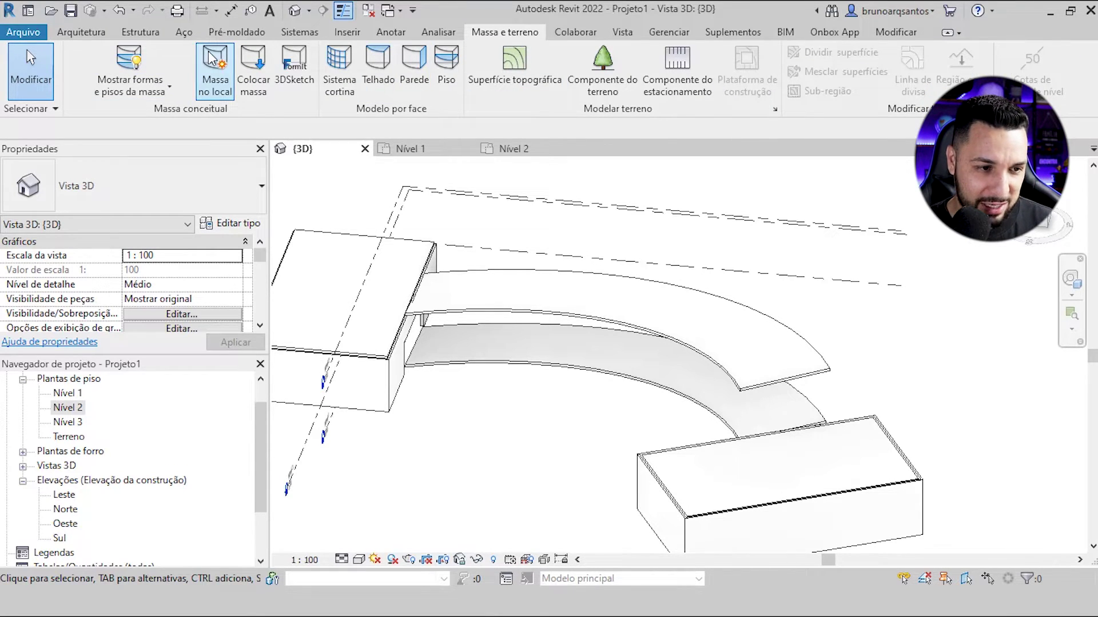
left_click(148, 61)
left_click(132, 70)
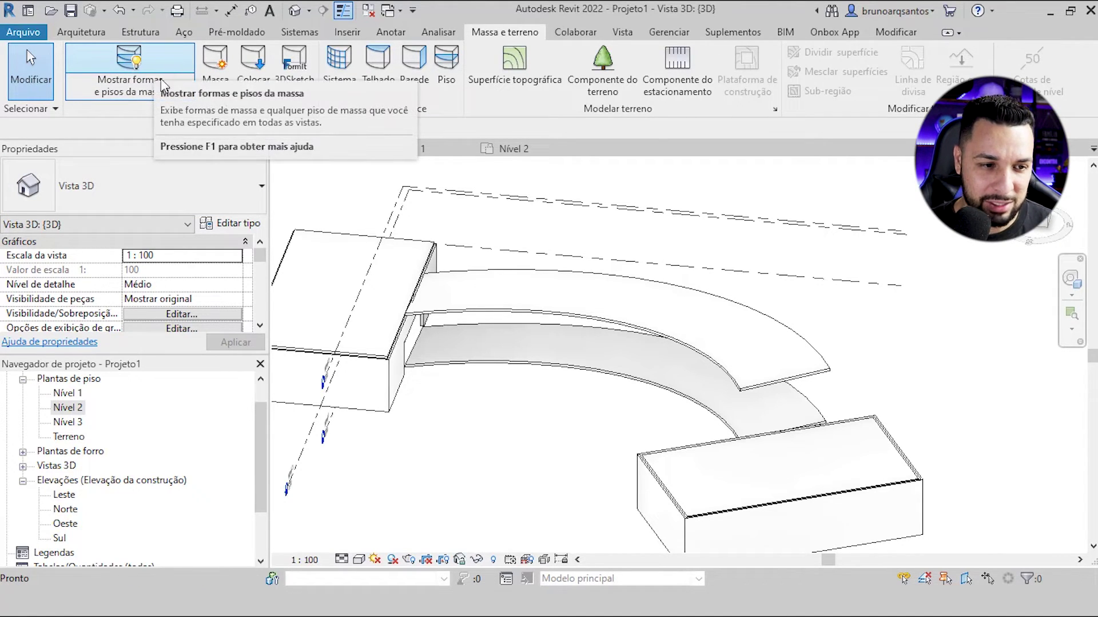
left_click(223, 83)
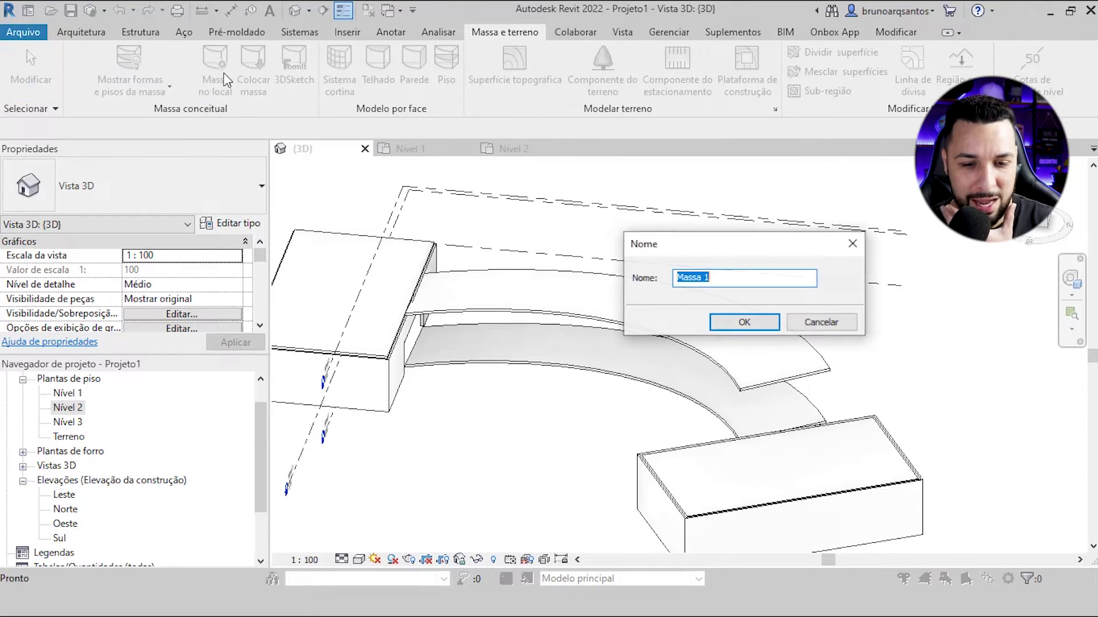
type("paineis de vidro")
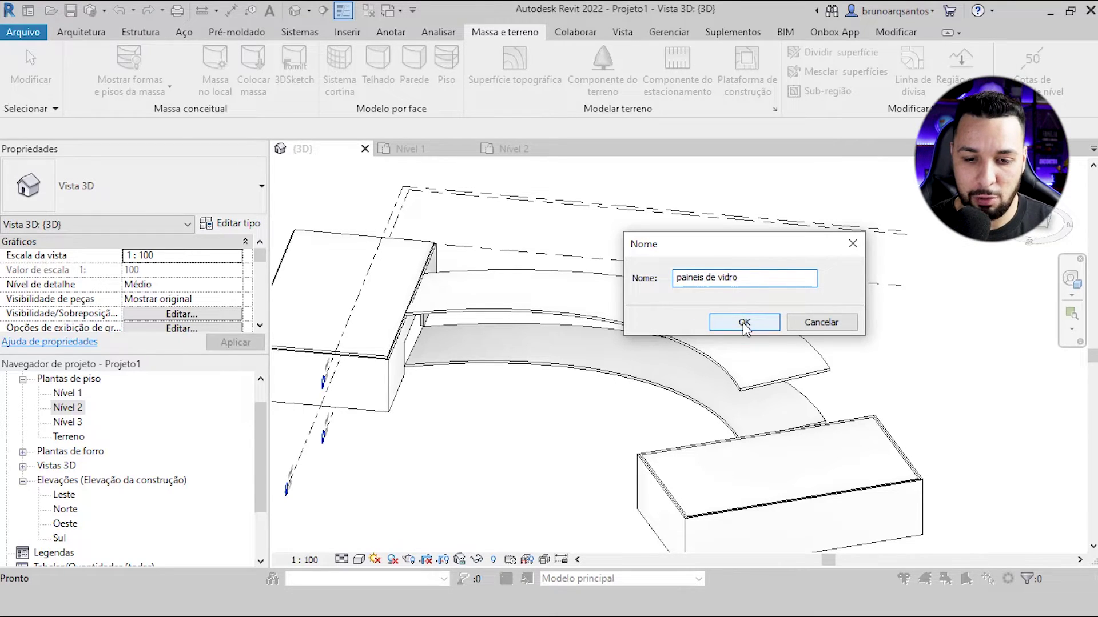
left_click_drag(743, 277, 681, 279)
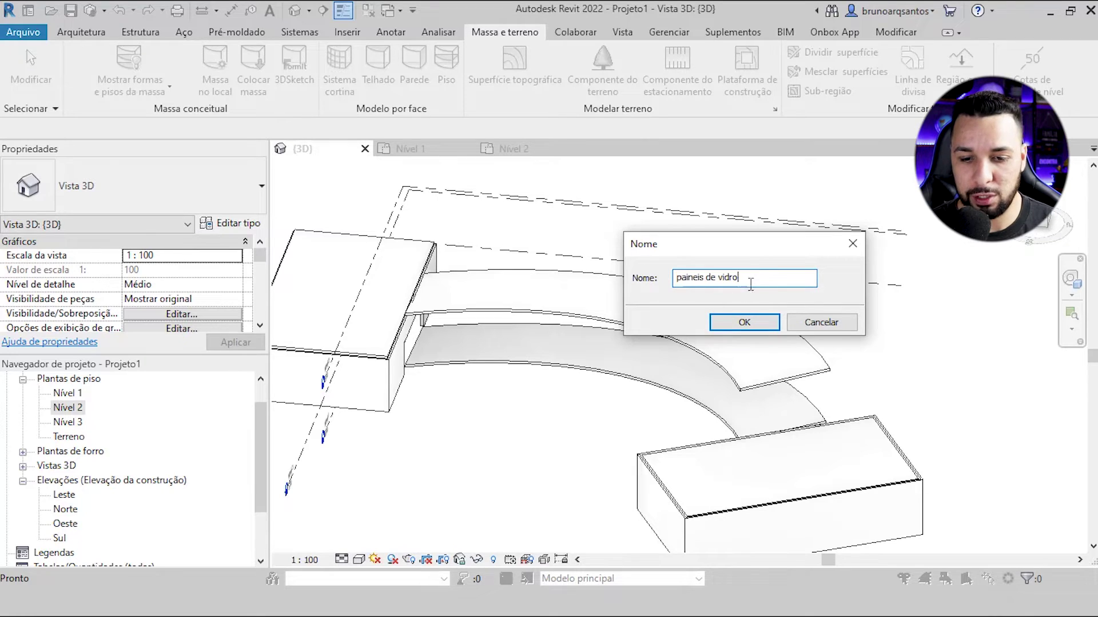
left_click(743, 325)
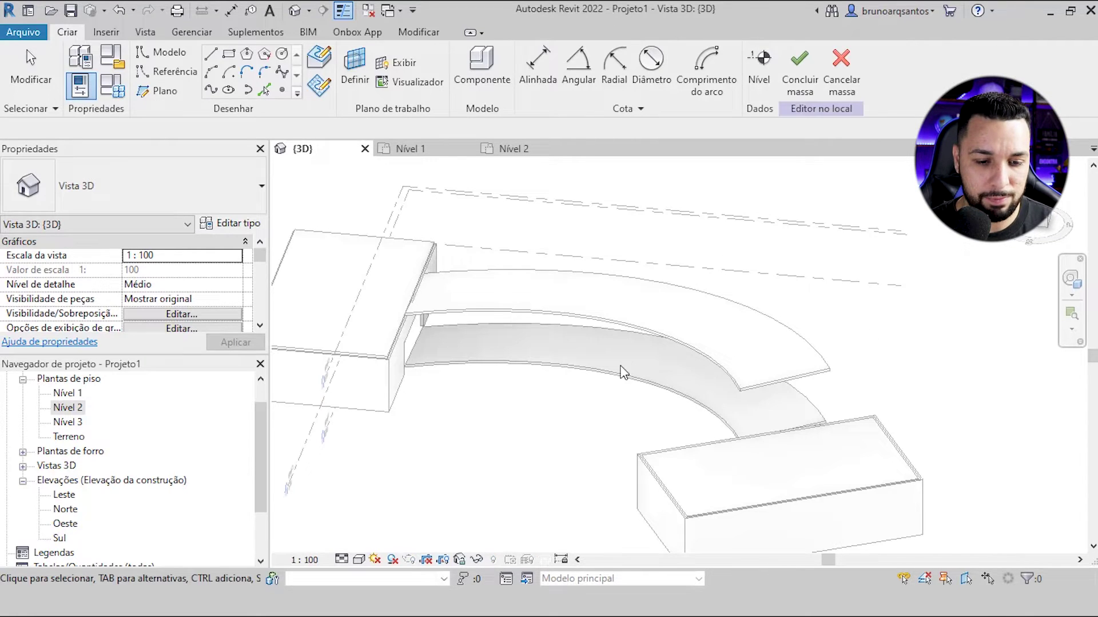
- Tab-select the slab's edge loop and turn it into a thin solid form
mouse_move(580, 360)
middle_mouse_down("shift")
mouse_move(637, 387)
mouse_move(608, 400)
middle_mouse_up("shift")
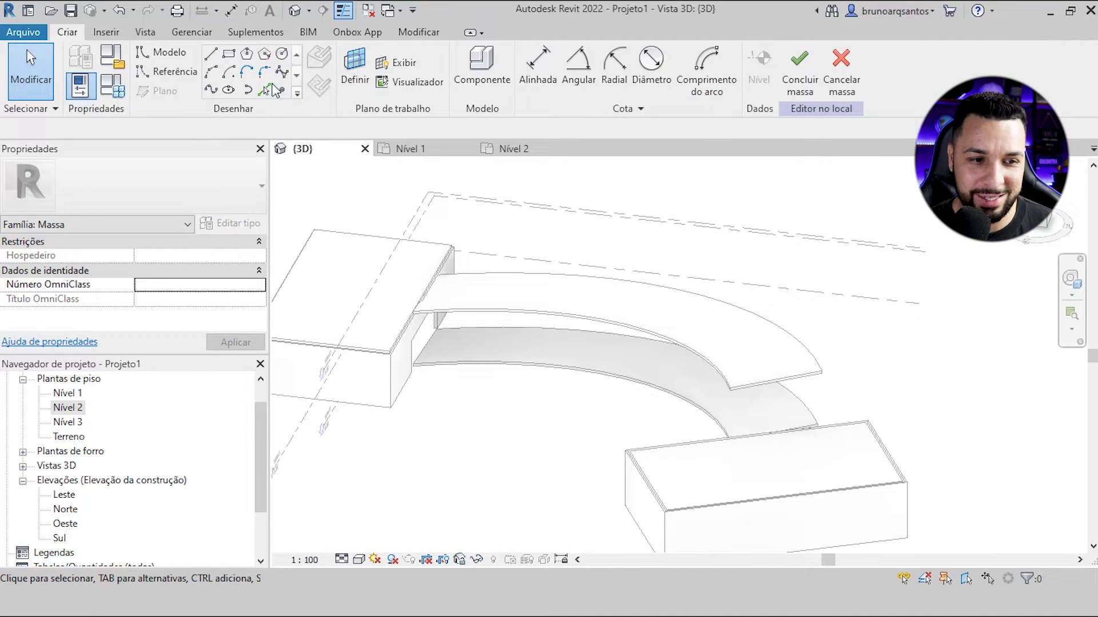
left_click(265, 90)
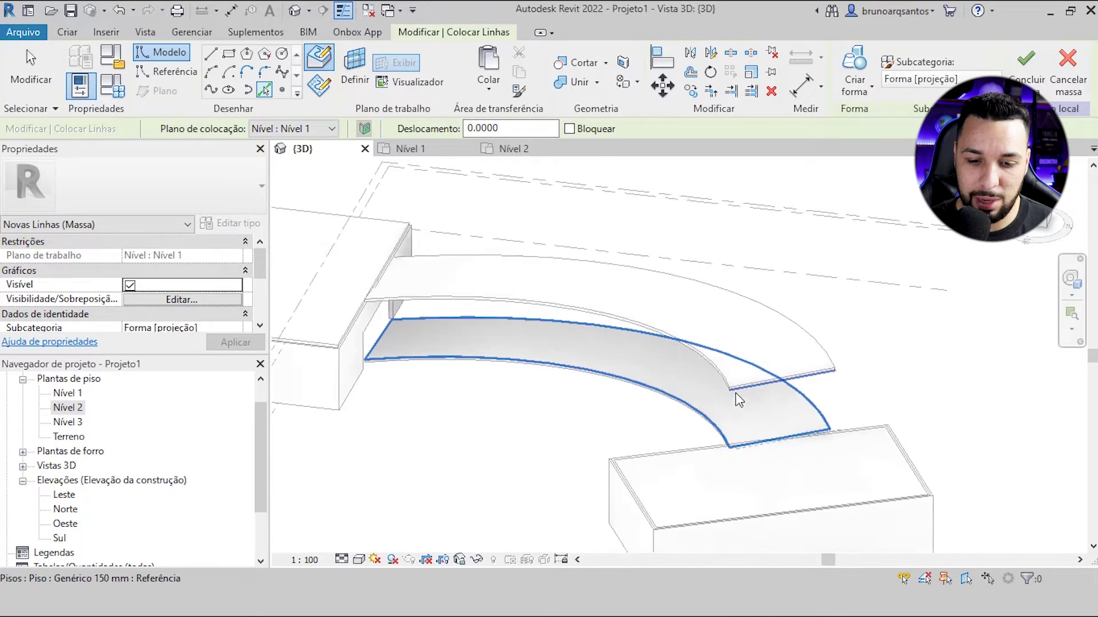
middle_click_drag(736, 392, 829, 341, "shift")
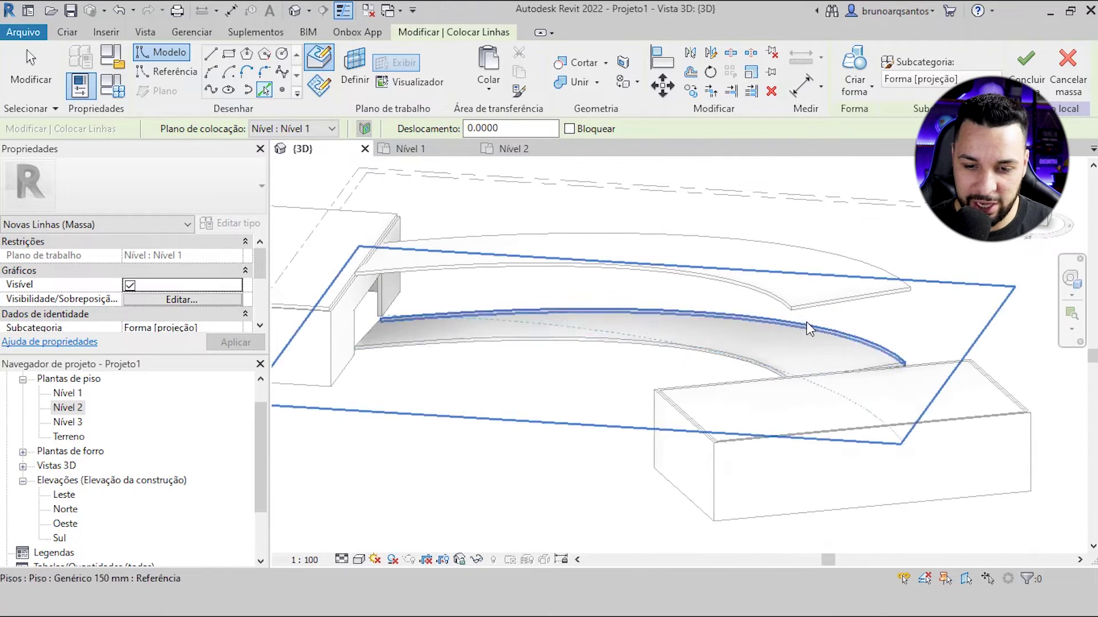
scroll(800, 320, "up", 2)
scroll(789, 302, "up", 2)
scroll(789, 301, "down", 2)
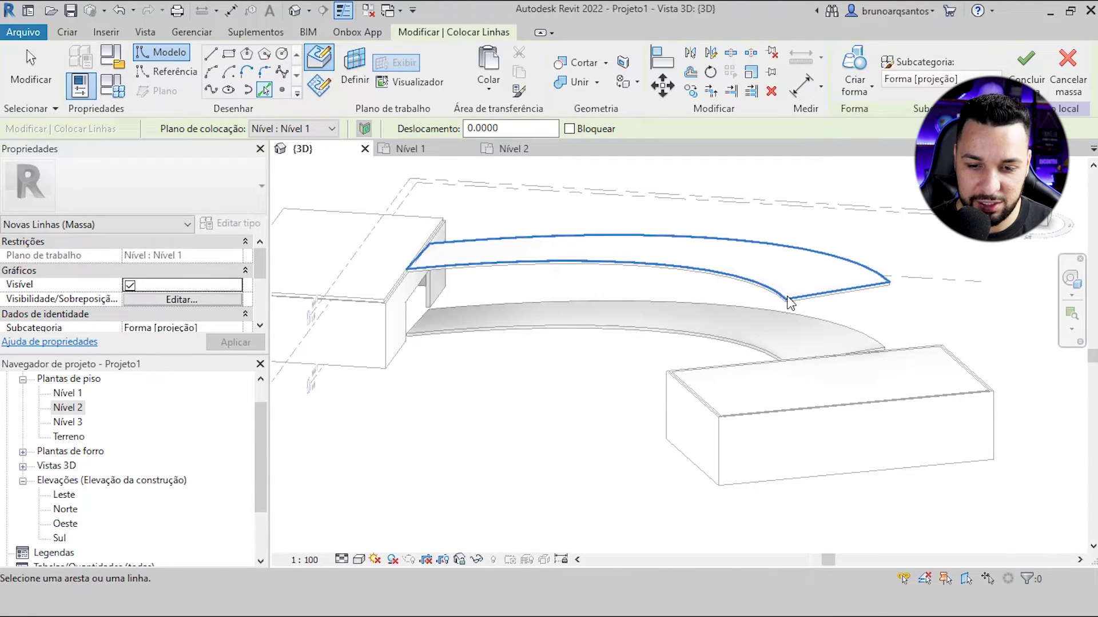
key("Tab")
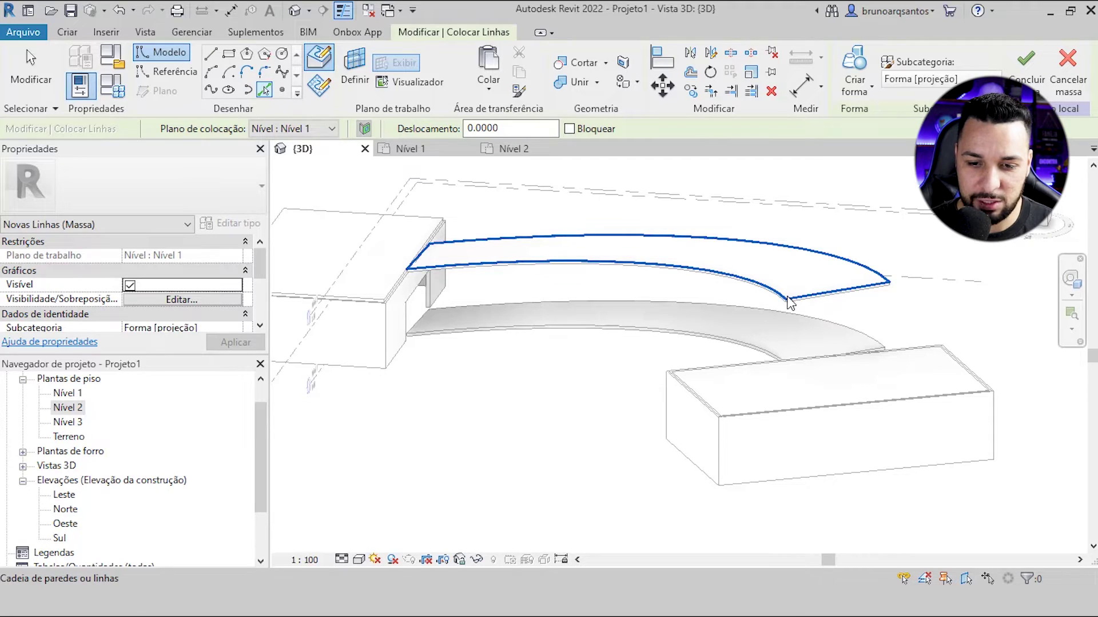
left_click(789, 302)
scroll(789, 302, "up", 1)
left_click(854, 72)
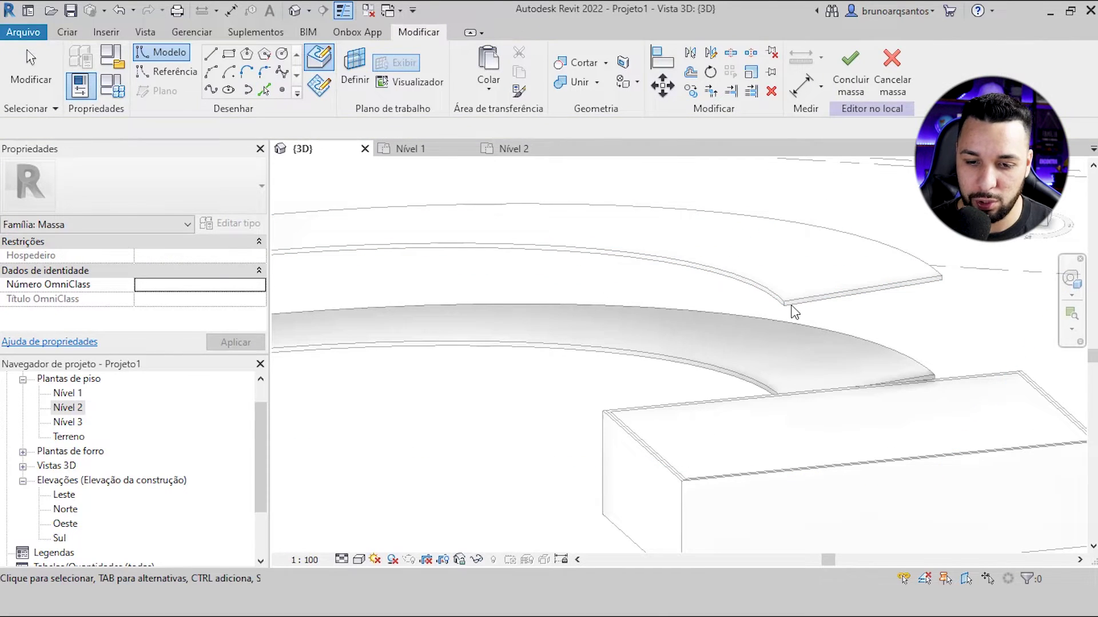
- Trace the upper slab's curved edge chain as model lines with Pick Lines
left_click(264, 88)
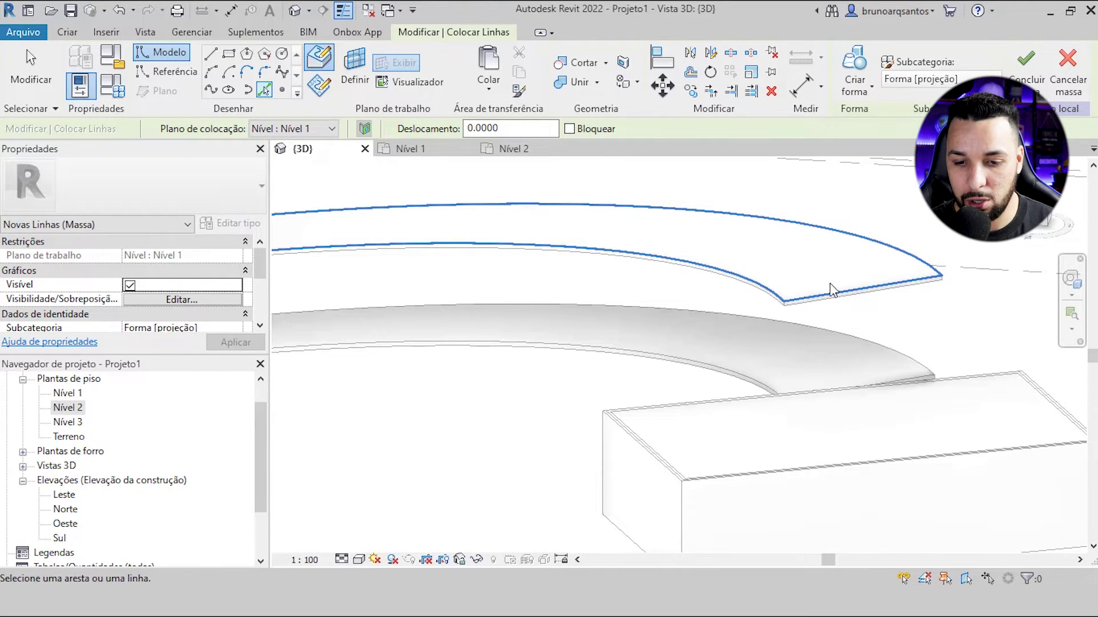
key("Tab")
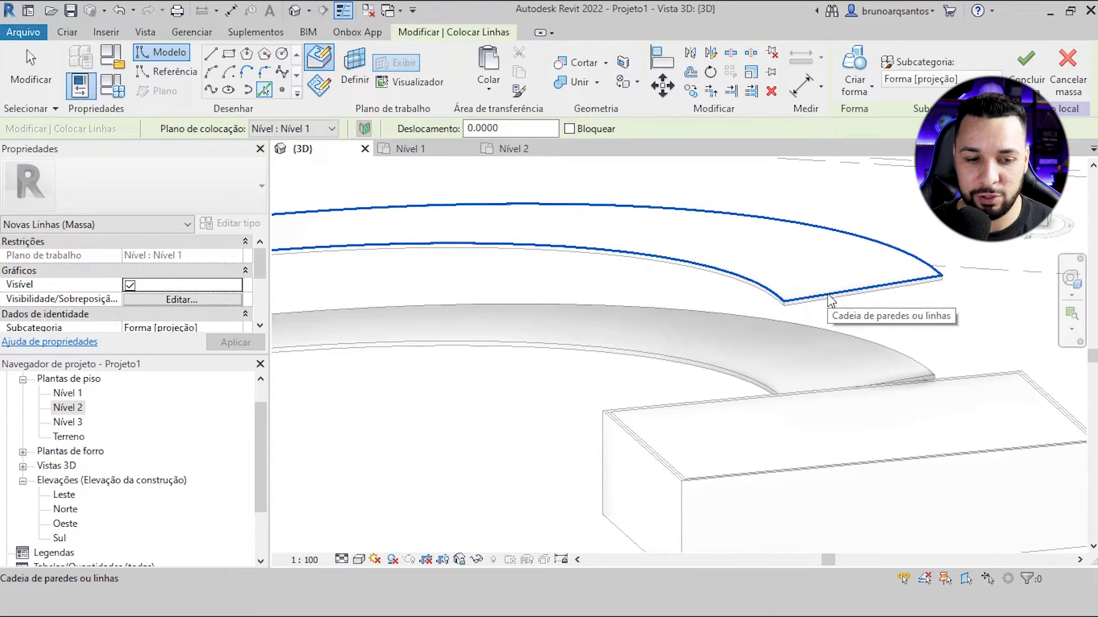
left_click(829, 301)
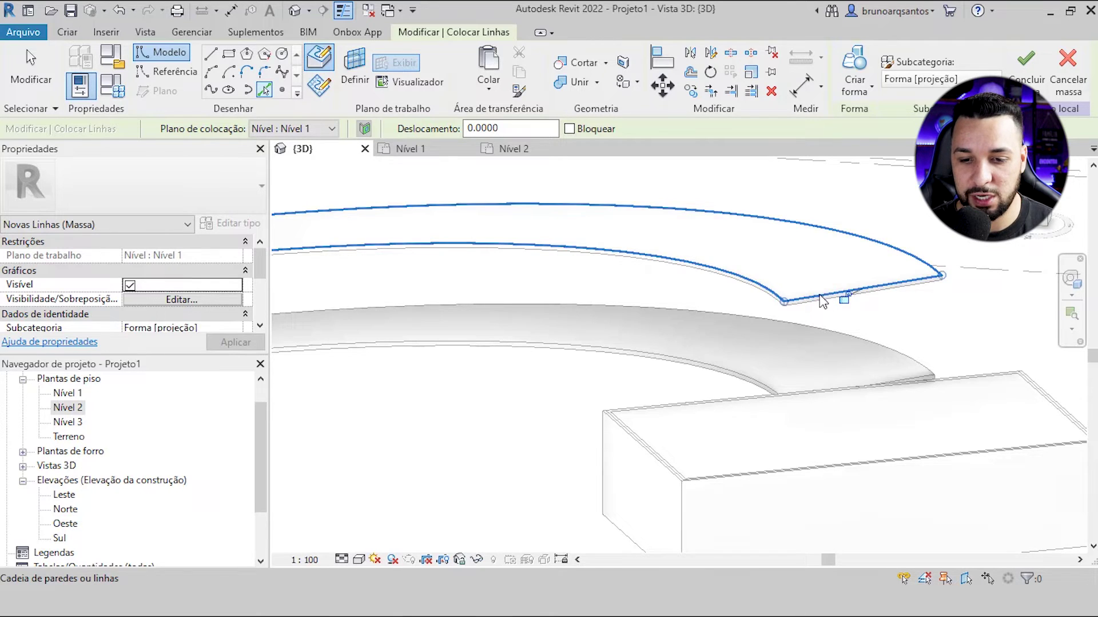
scroll(832, 300, "down", 3)
scroll(832, 320, "up", 3)
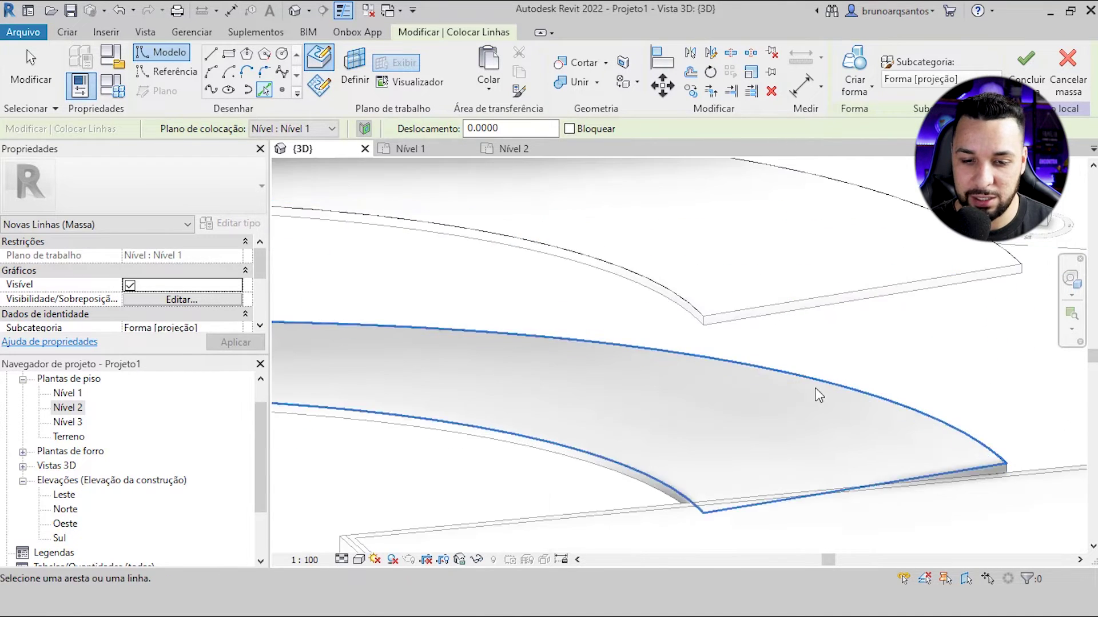
scroll(772, 380, "down", 3)
scroll(734, 360, "up", 1)
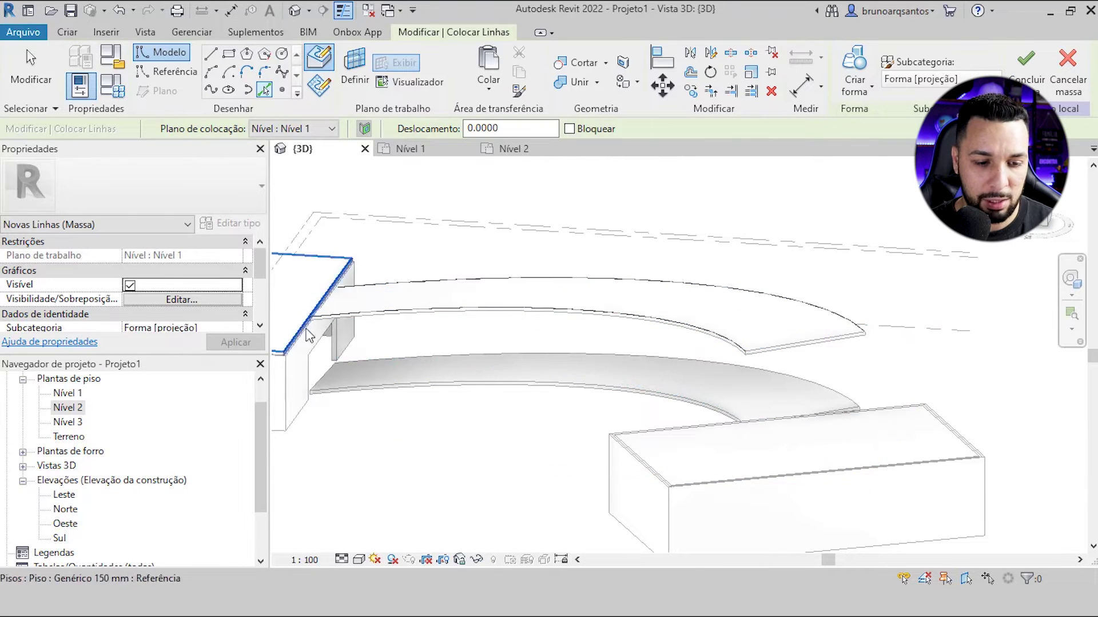
scroll(759, 359, "up", 2)
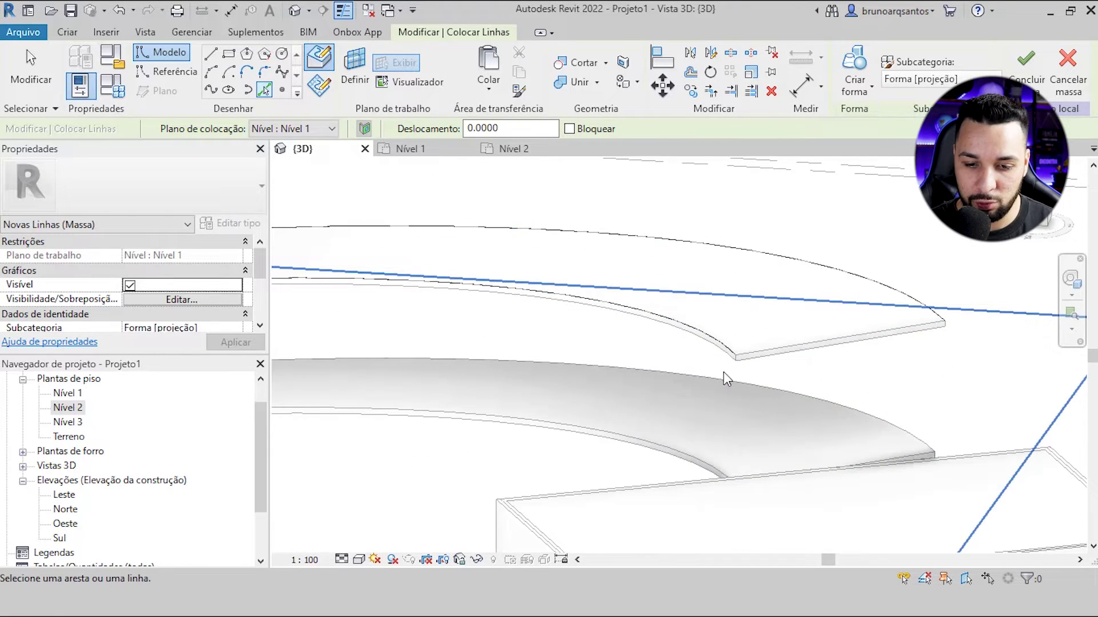
scroll(845, 344, "down", 2)
scroll(798, 343, "down", 1)
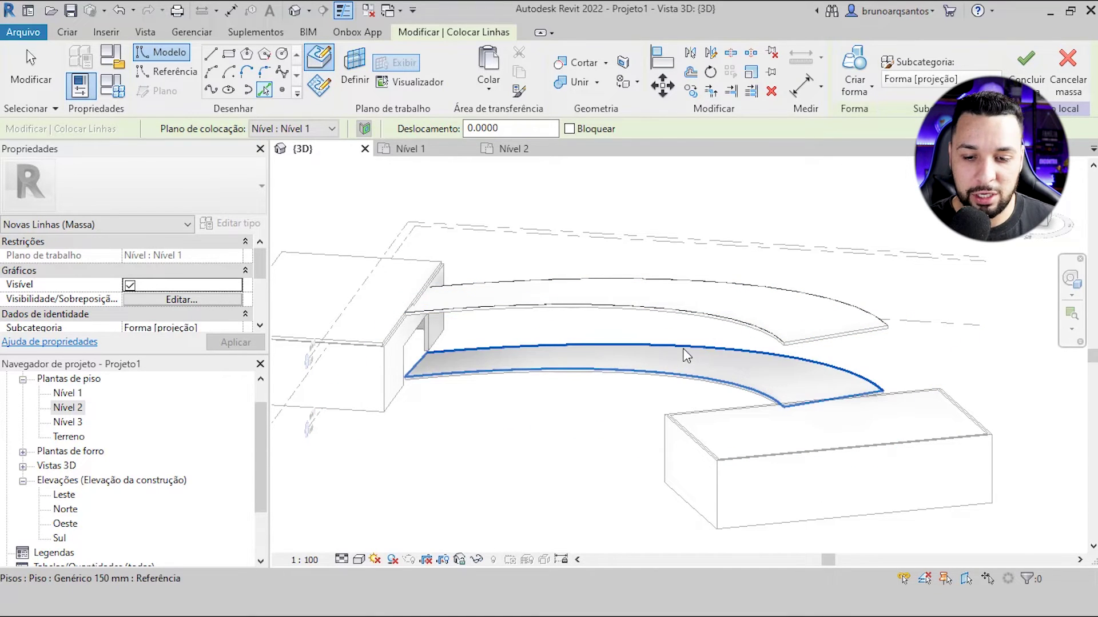
- Orbit around the curved surfaces to check the traced lines, then exit line placement
middle_click_drag(692, 374, 757, 400, "shift")
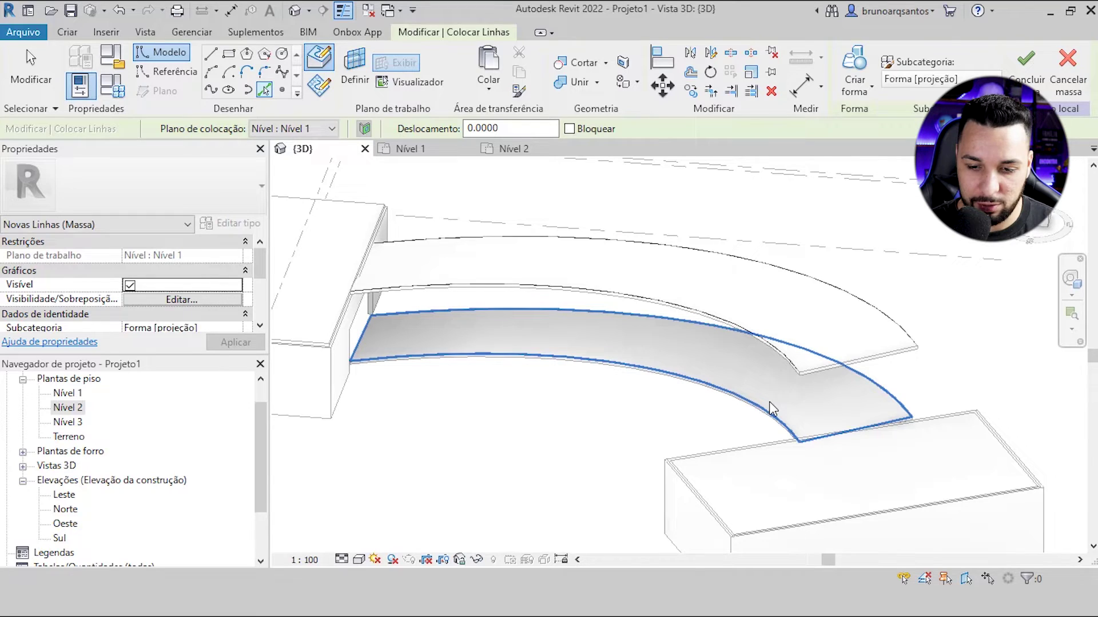
scroll(769, 409, "up", 1)
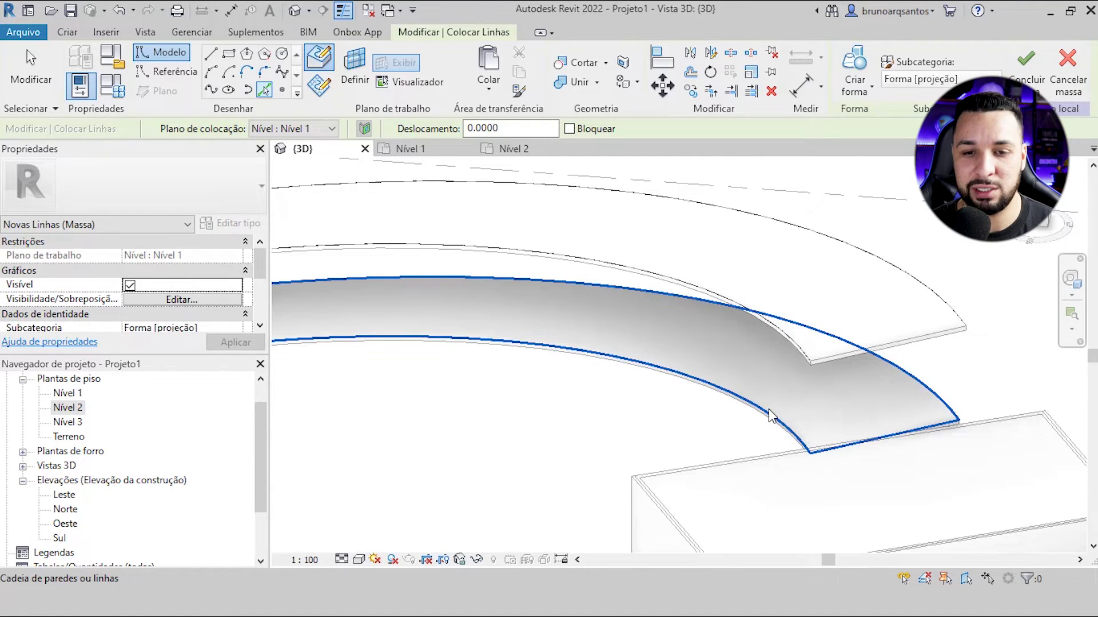
mouse_move(676, 417)
middle_mouse_down("shift")
mouse_move(700, 465)
mouse_move(767, 432)
middle_mouse_up("shift")
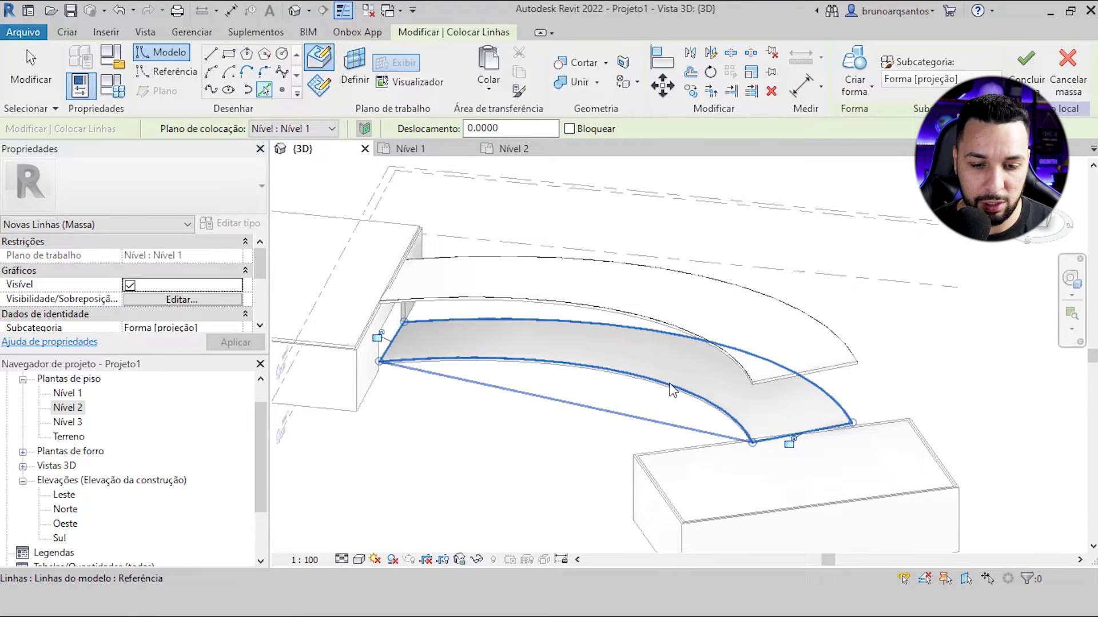
mouse_move(441, 316)
middle_mouse_down("shift")
mouse_move(558, 385)
mouse_move(549, 382)
middle_mouse_up("shift")
key("Escape")
key("Escape")
mouse_move(613, 416)
middle_mouse_down("shift")
mouse_move(583, 436)
mouse_move(622, 433)
mouse_move(620, 422)
middle_mouse_up("shift")
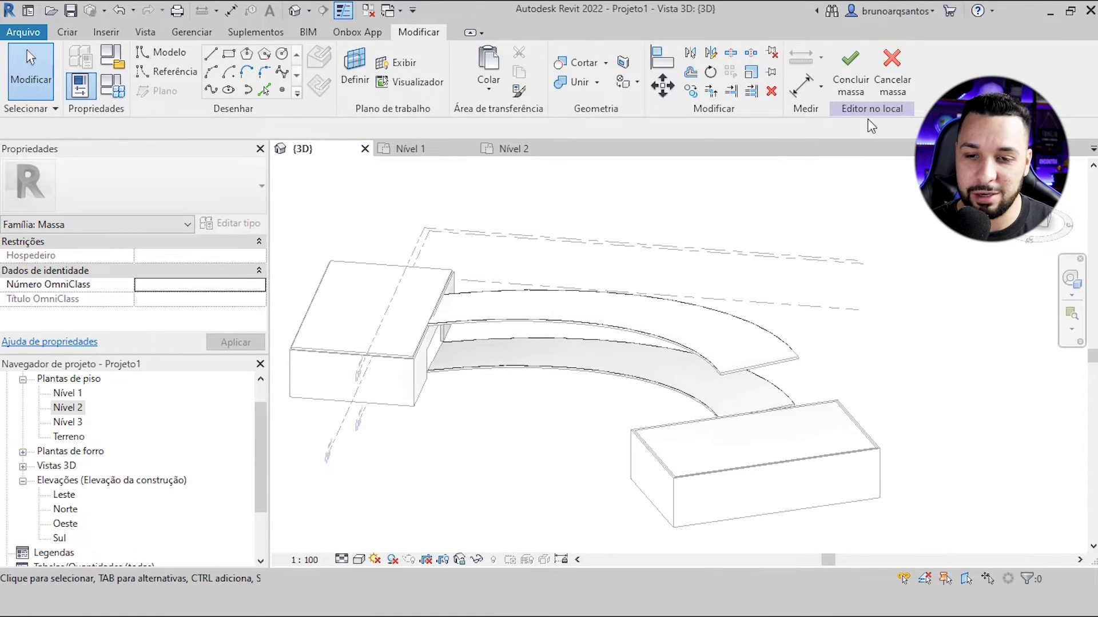
- Build a solid form between the upper and lower curved line chains and finish the mass
key("Tab")
left_click(665, 345)
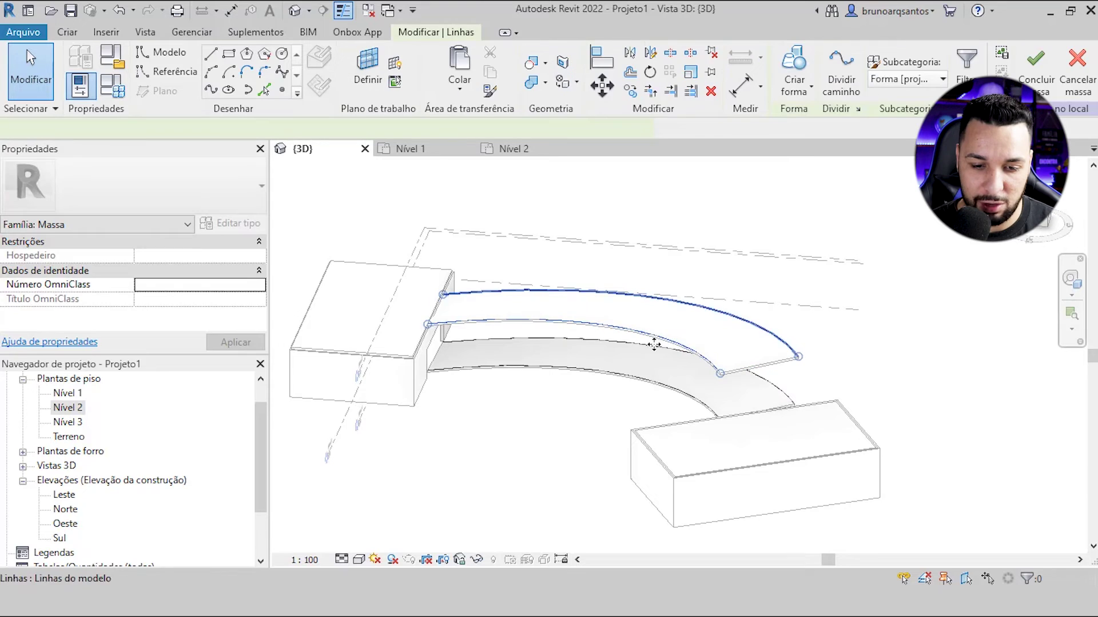
key("Tab")
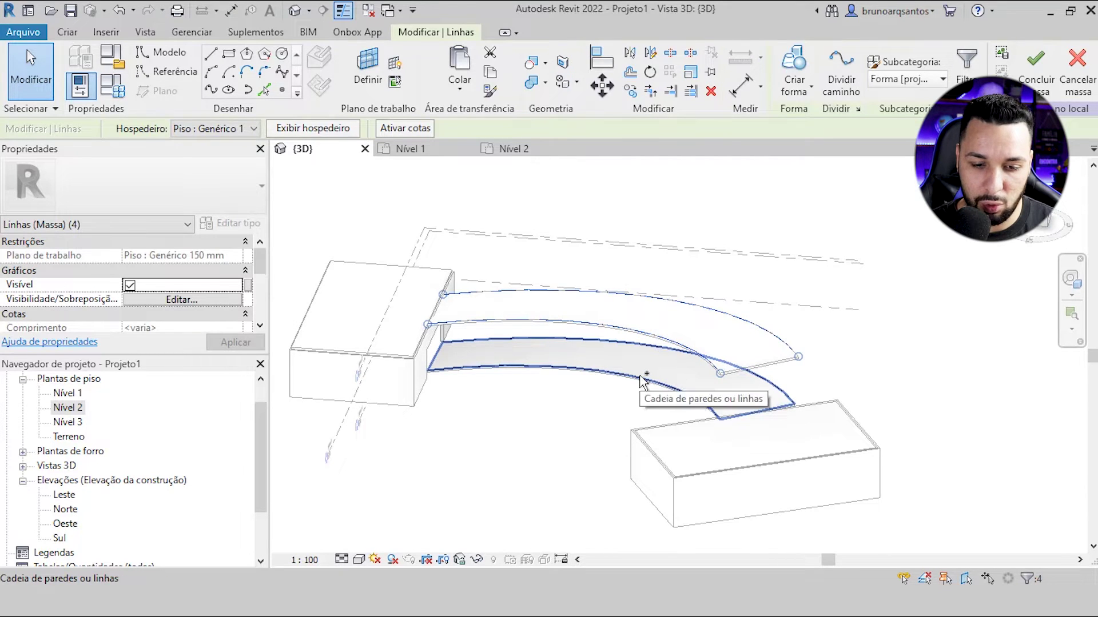
left_click(636, 382, "ctrl")
mouse_move(601, 397)
middle_mouse_down("shift")
mouse_move(565, 416)
mouse_move(622, 431)
middle_mouse_up("shift")
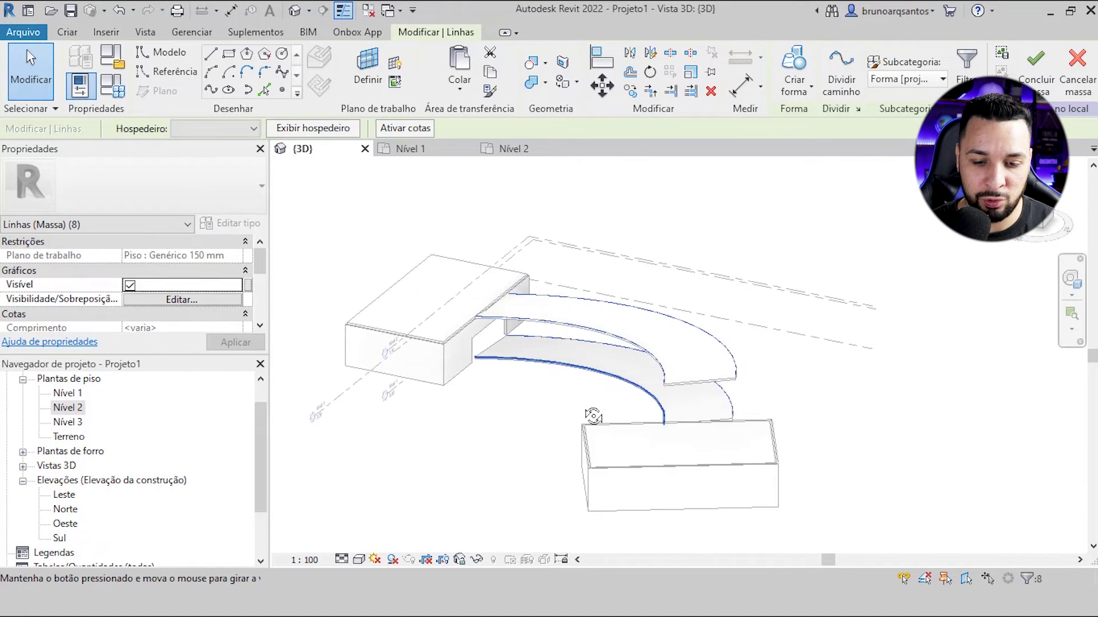
left_click(795, 65)
left_click(667, 307)
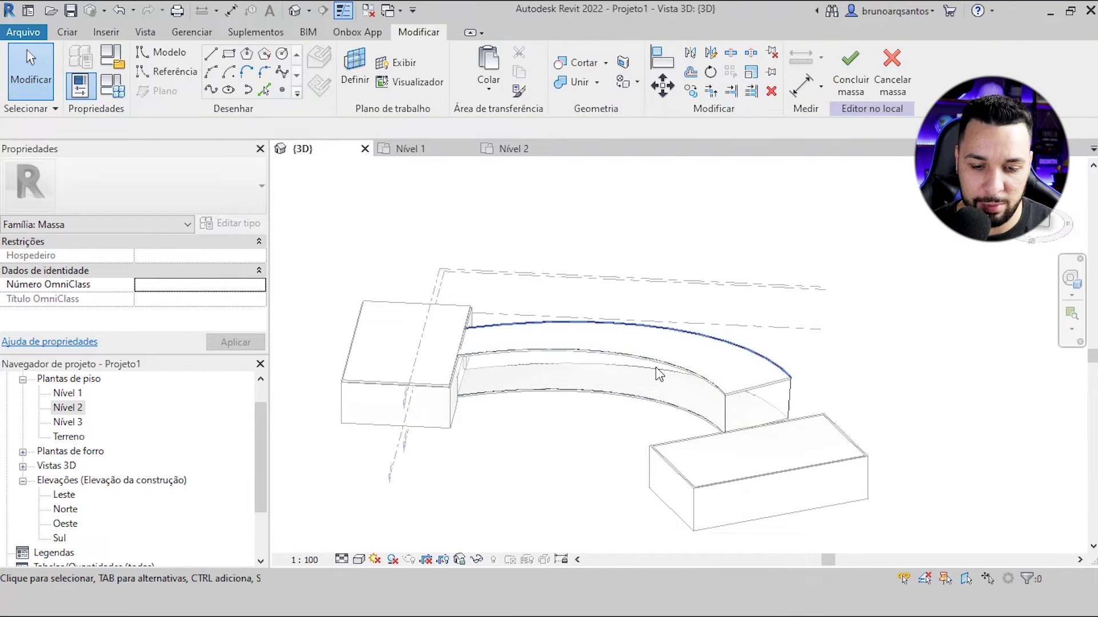
mouse_move(676, 505)
middle_mouse_down("shift")
mouse_move(568, 436)
mouse_move(507, 421)
mouse_move(436, 448)
mouse_move(588, 505)
mouse_move(669, 505)
mouse_move(692, 475)
middle_mouse_up("shift")
left_click(843, 78)
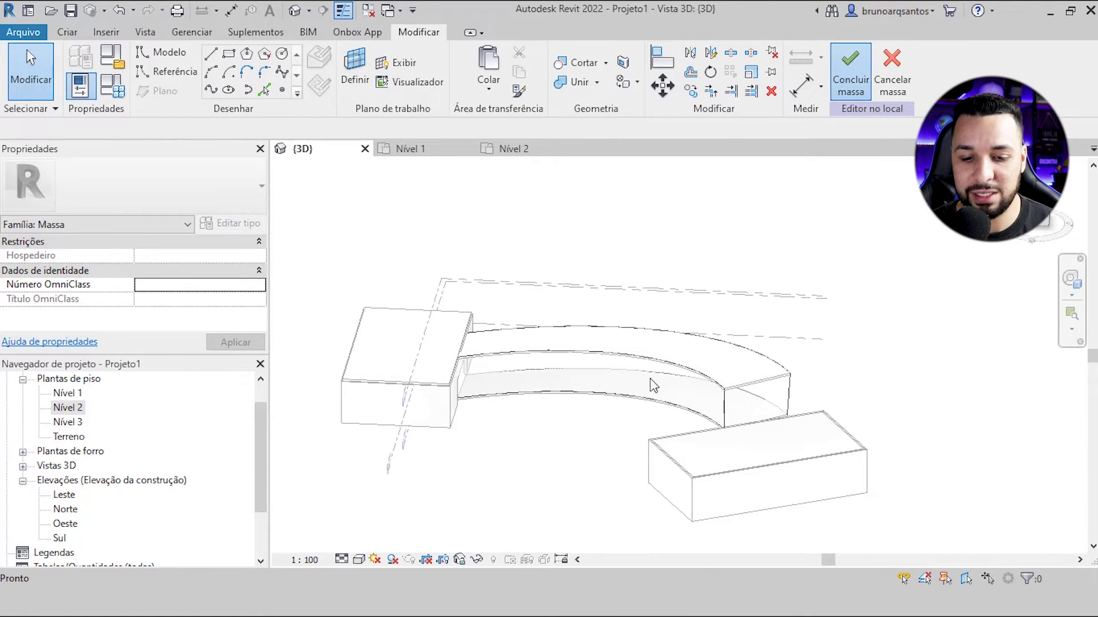
mouse_move(600, 478)
middle_mouse_down("shift")
mouse_move(543, 454)
mouse_move(600, 456)
mouse_move(641, 423)
middle_mouse_up("shift")
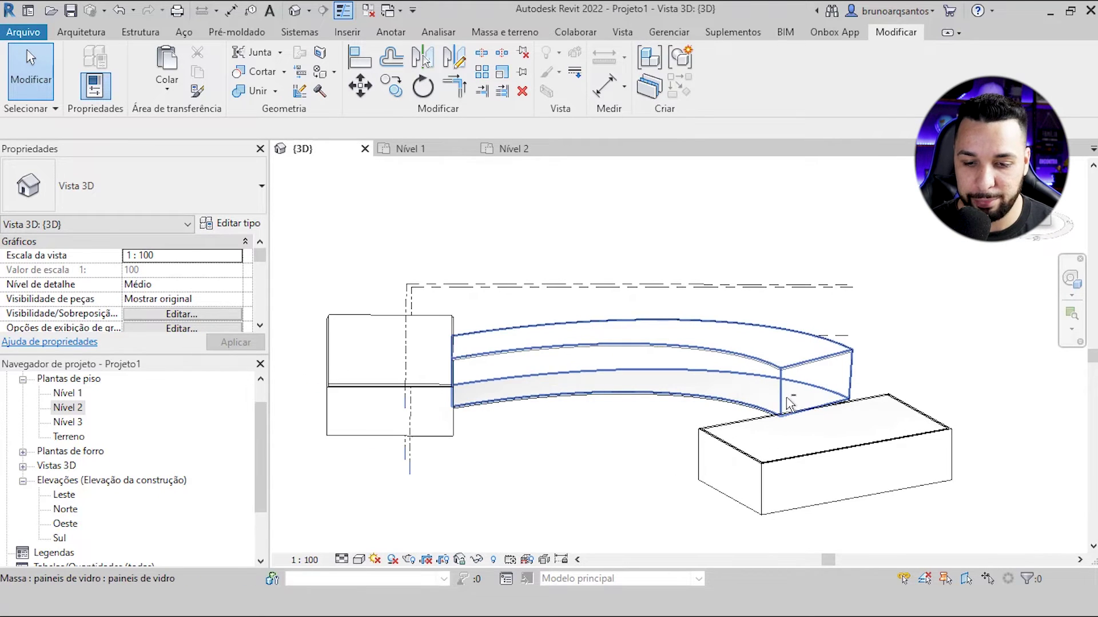
- Start a wall by face using the Vidraça externa wall type
middle_click_drag(674, 383, 766, 406, "shift")
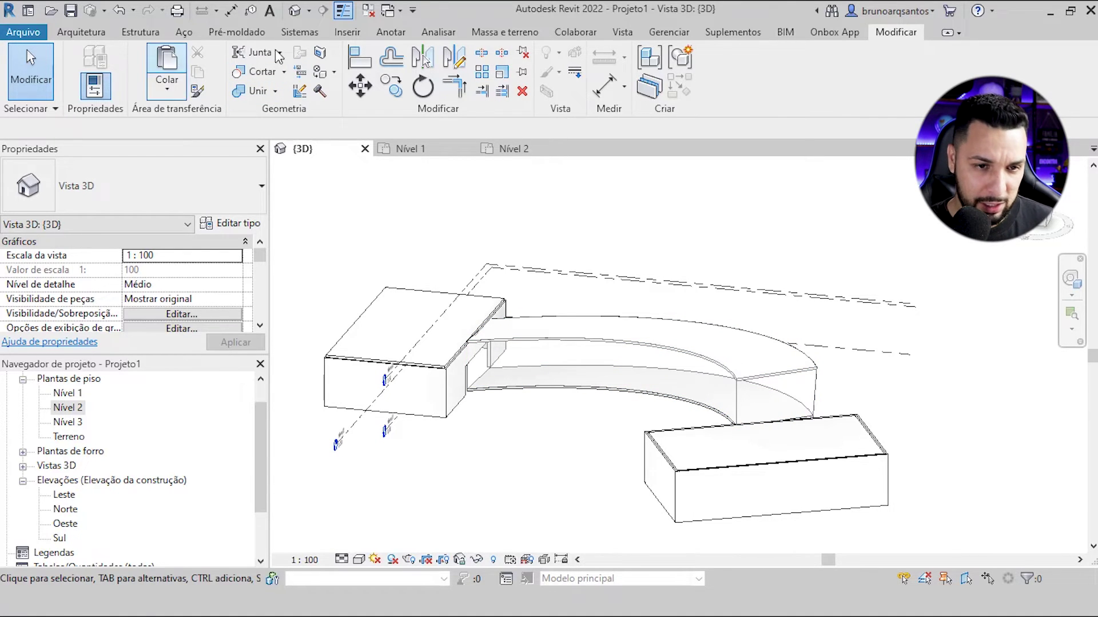
left_click(505, 32)
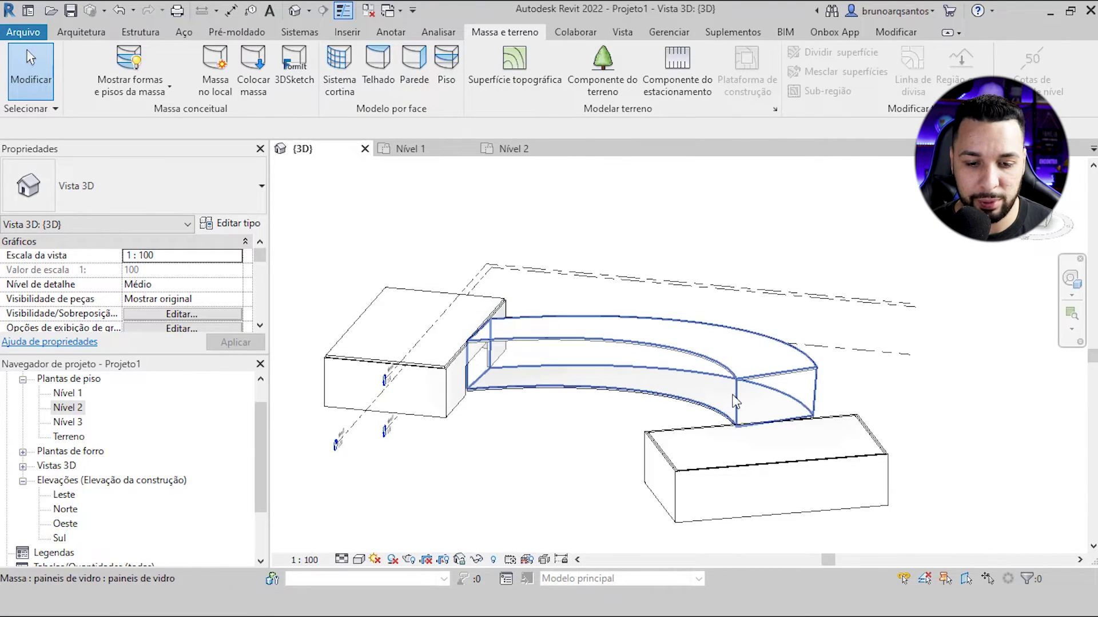
left_click(418, 61)
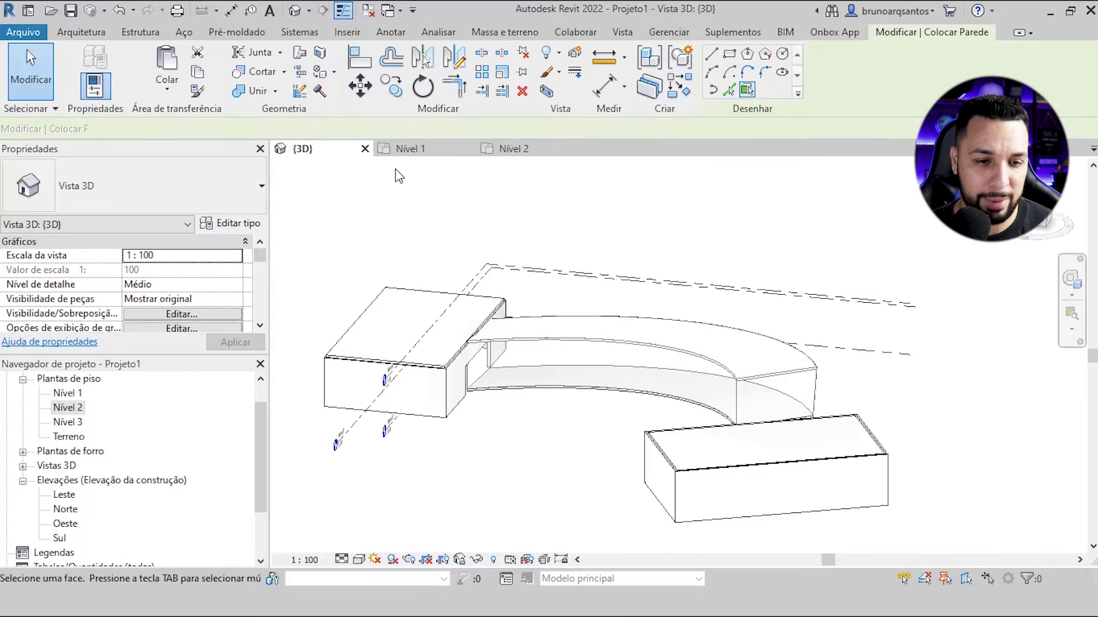
left_click(167, 178)
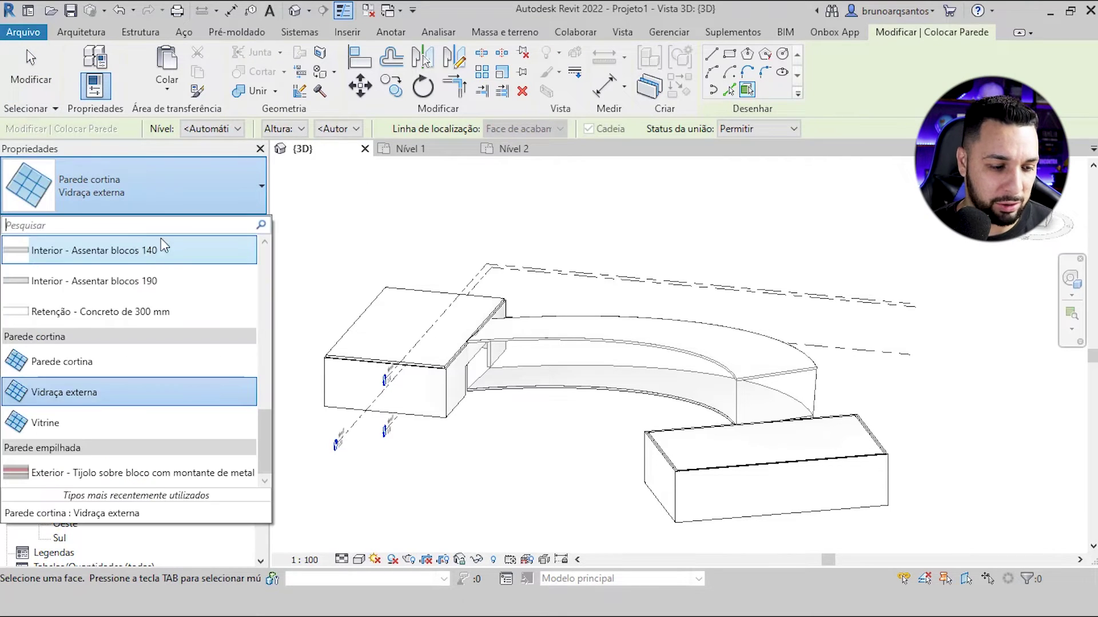
left_click(96, 394)
- Pick the curved mass face, then cancel the error rejecting the Vidraça externa wall
left_click(637, 377)
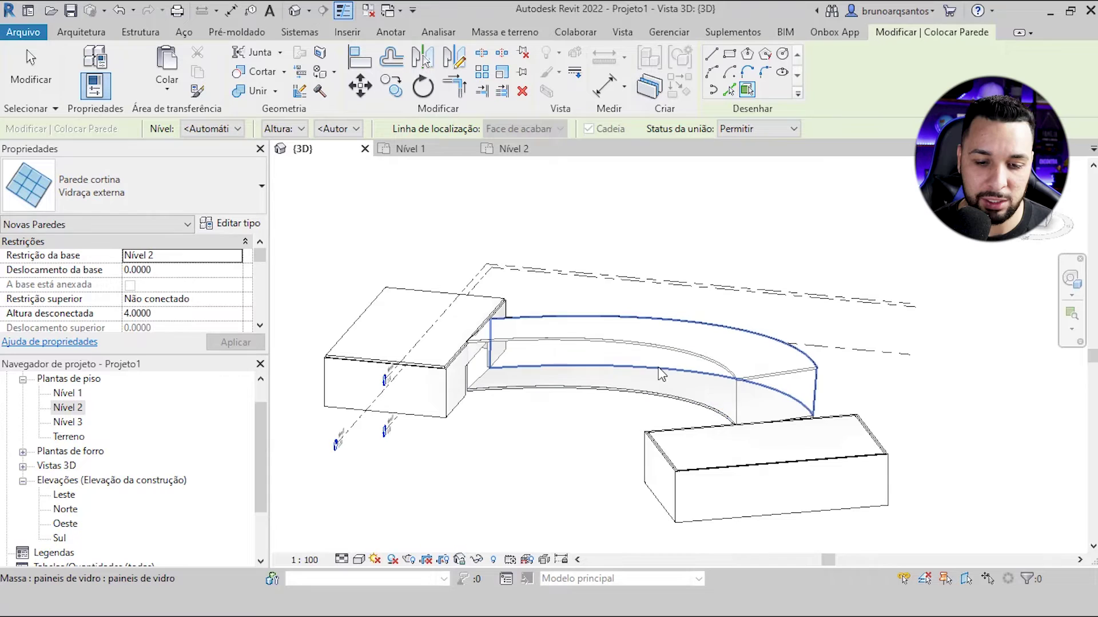
left_click(733, 393)
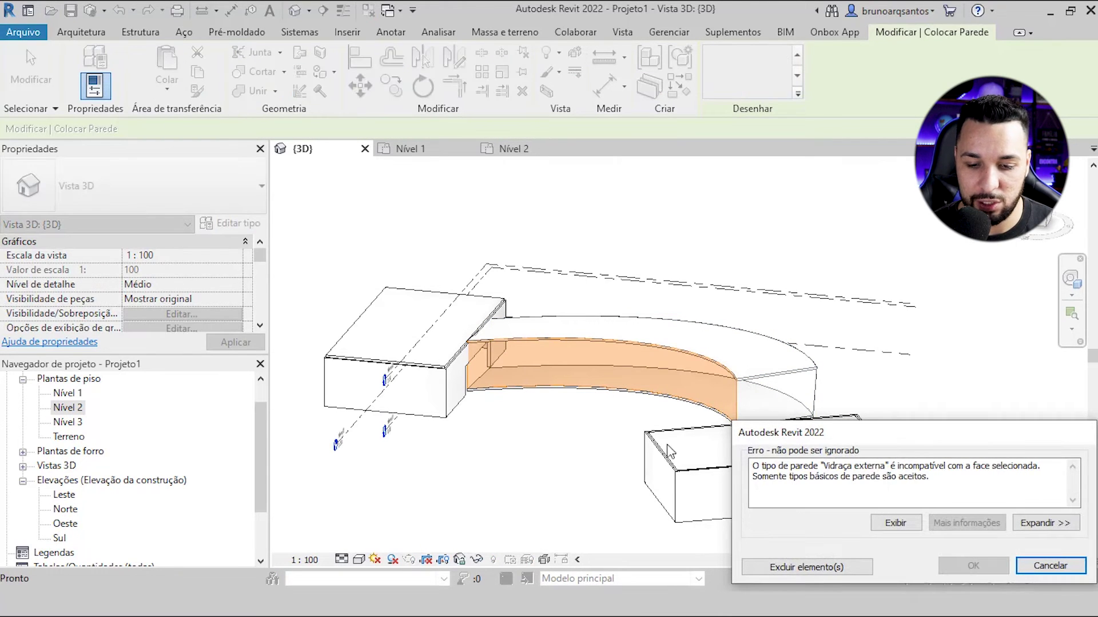
left_click_drag(846, 436, 666, 252)
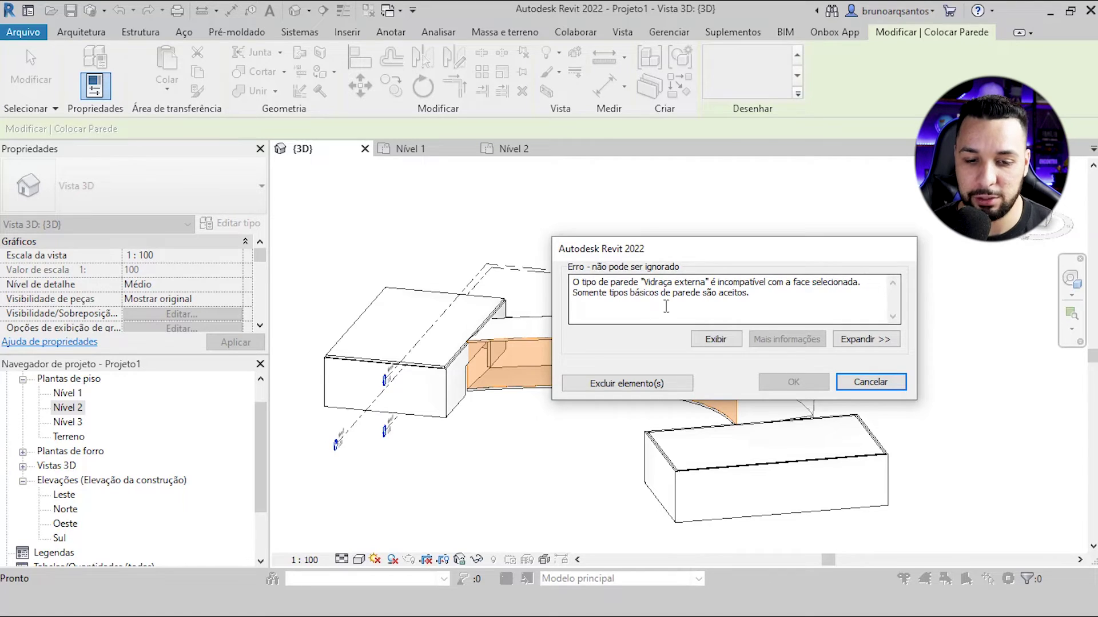
left_click_drag(626, 250, 738, 256)
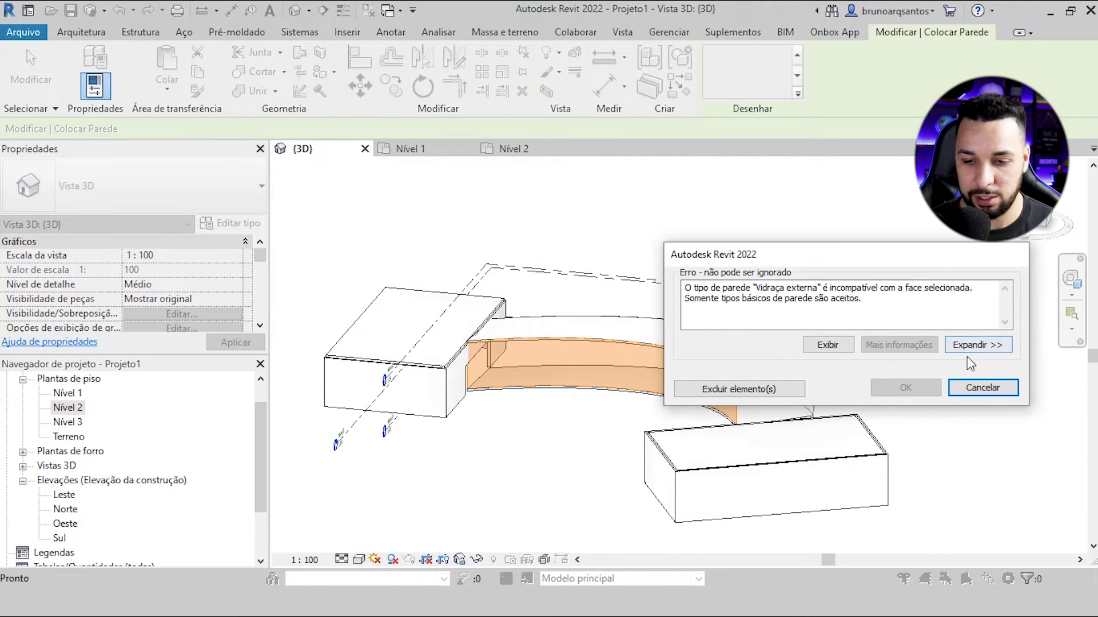
left_click(981, 388)
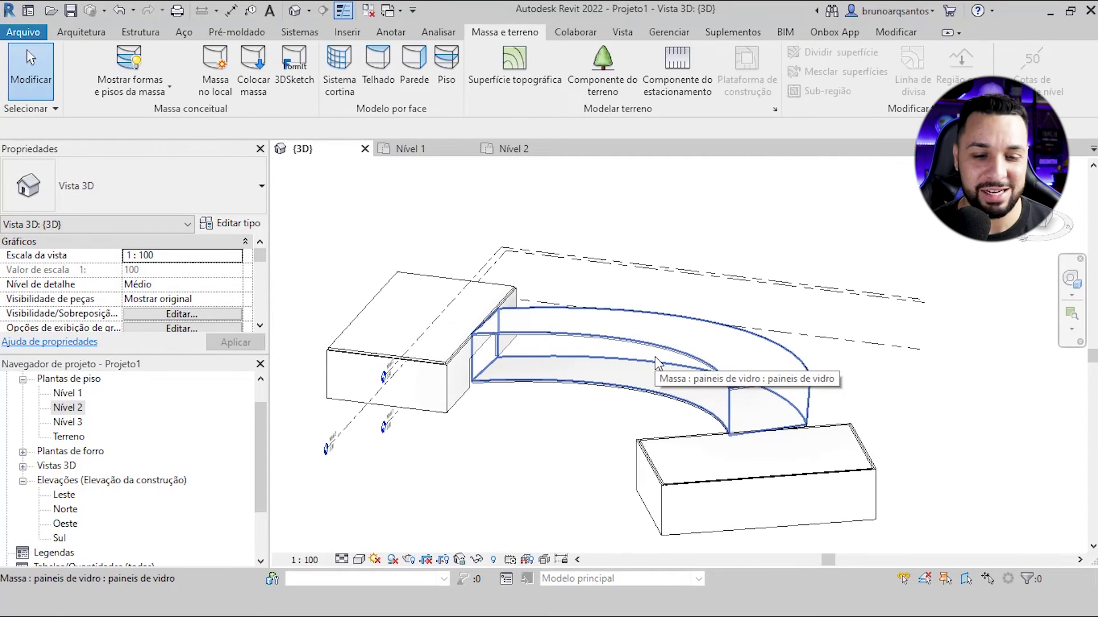
- Create a 1500 x 3000mm curtain system on the upper and lower curved mass faces
middle_click_drag(657, 363, 470, 219, "shift")
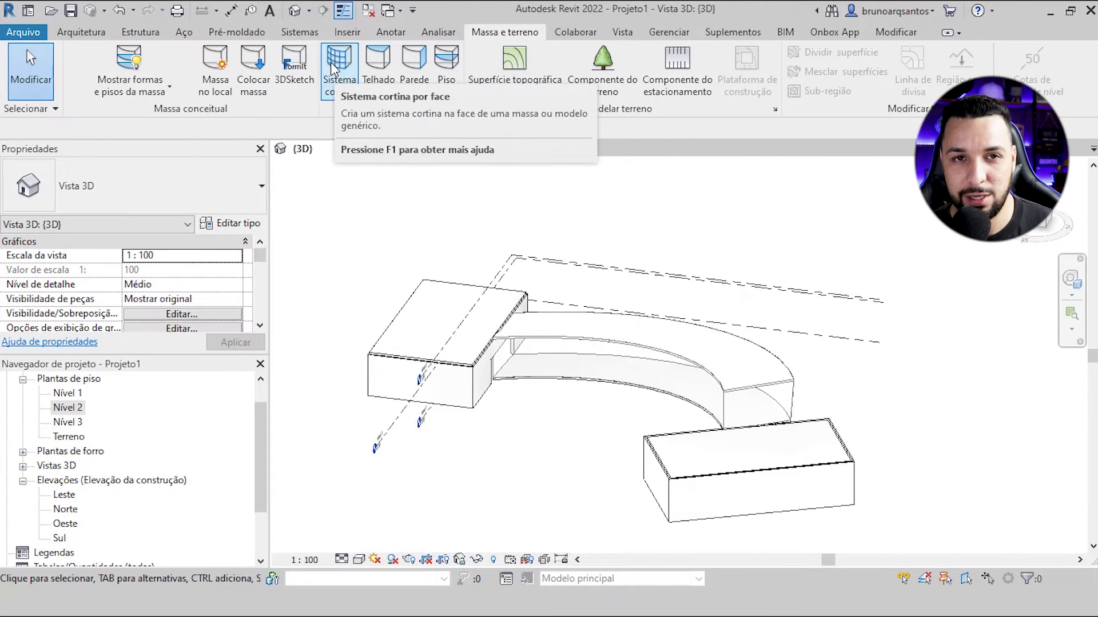
mouse_move(338, 68)
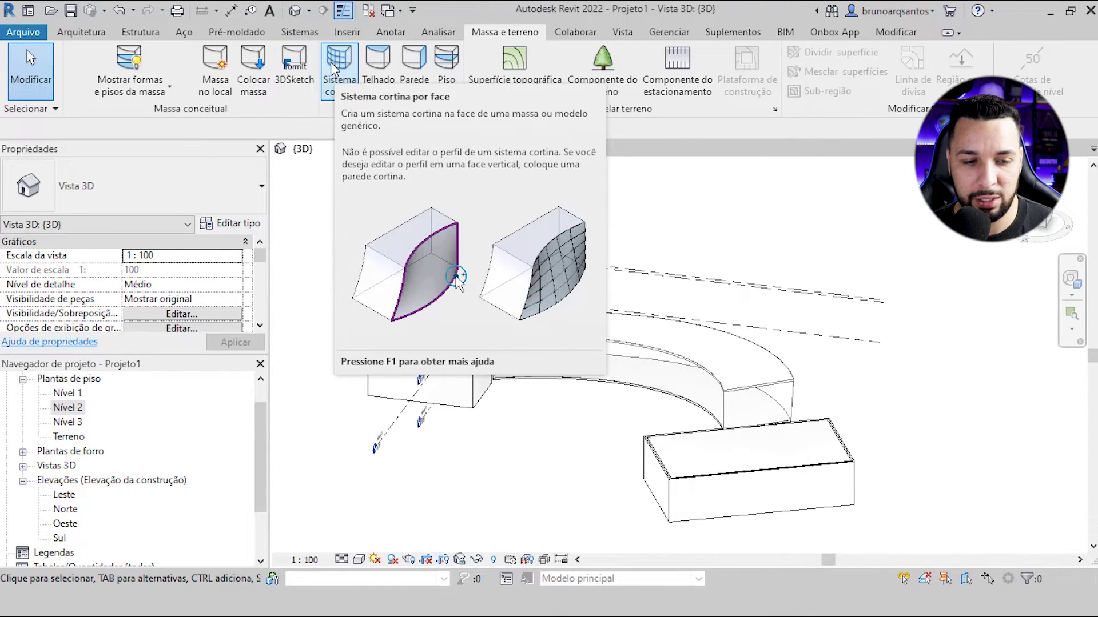
left_click(335, 67)
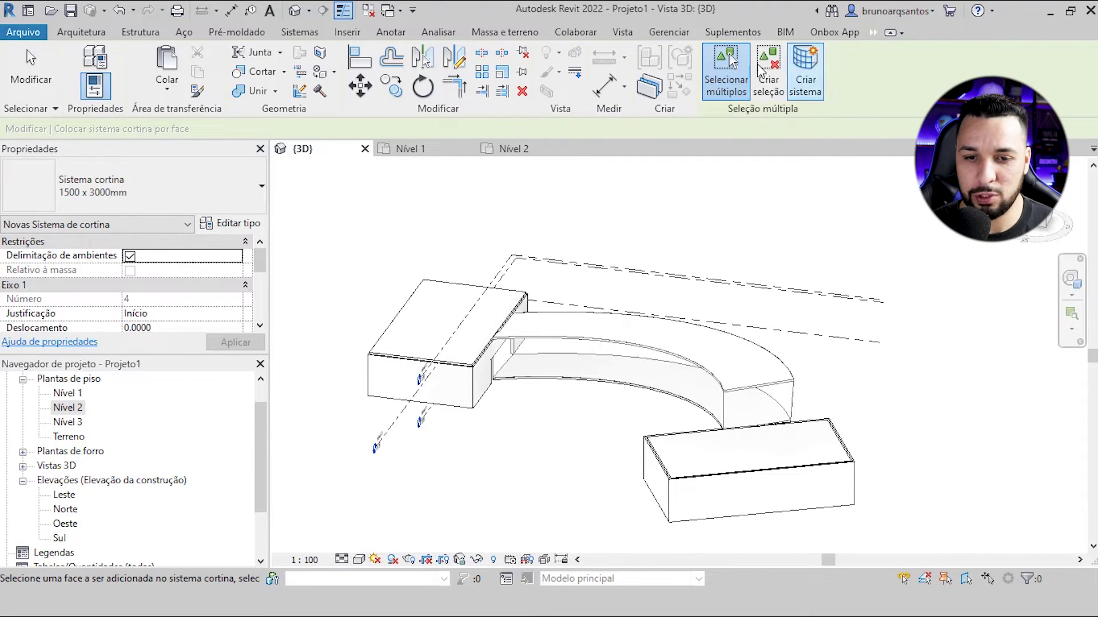
scroll(709, 422, "up", 1)
scroll(709, 422, "up", 1)
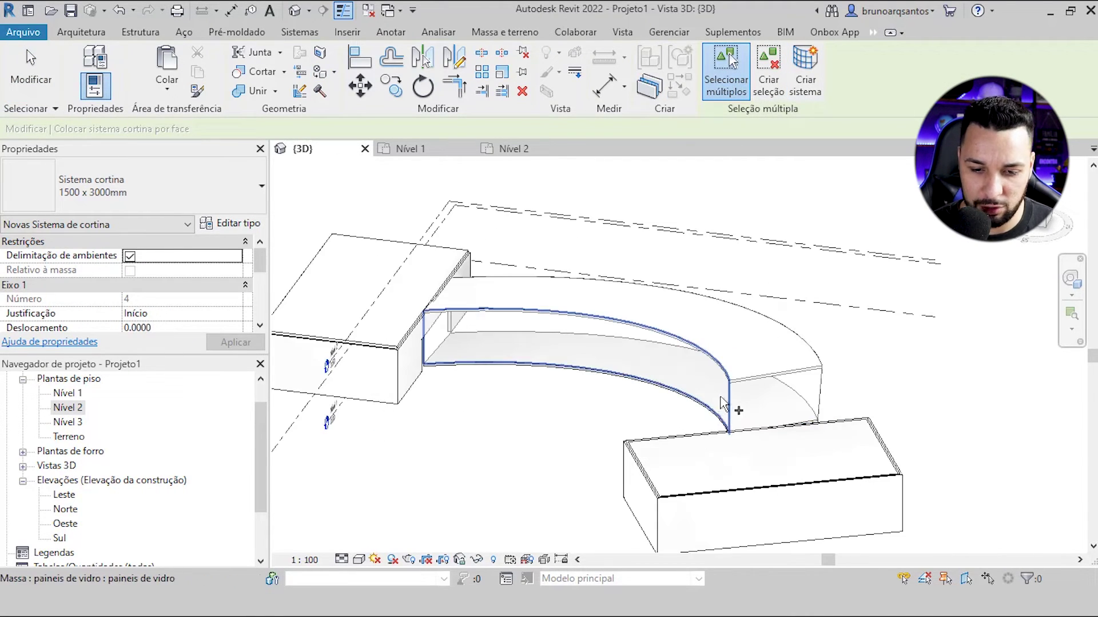
left_click(727, 410)
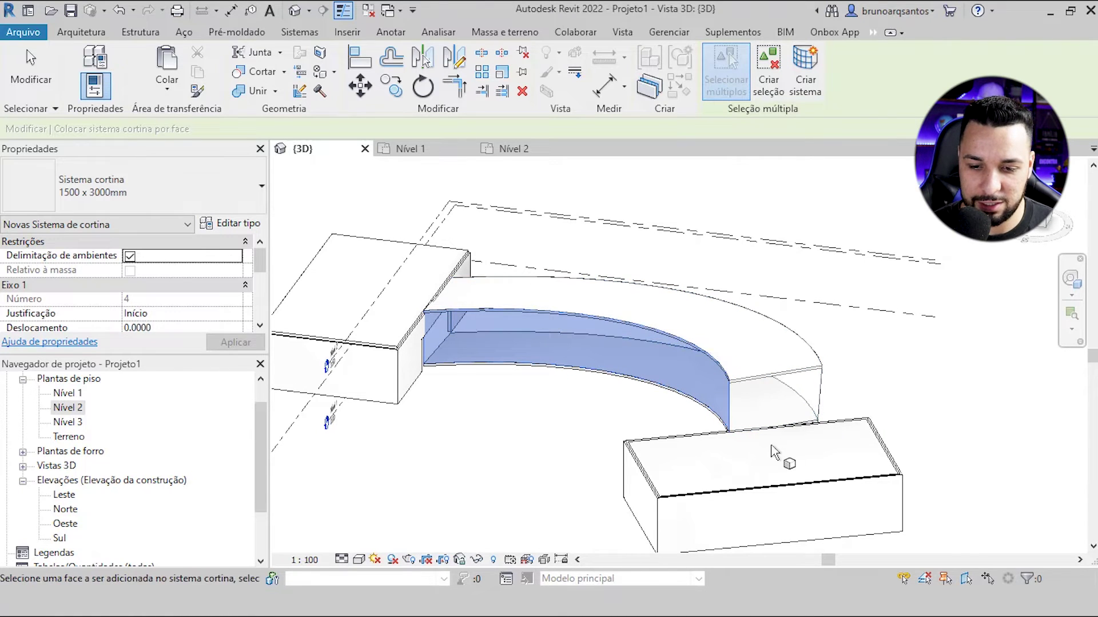
middle_click_drag(808, 421, 704, 409, "shift")
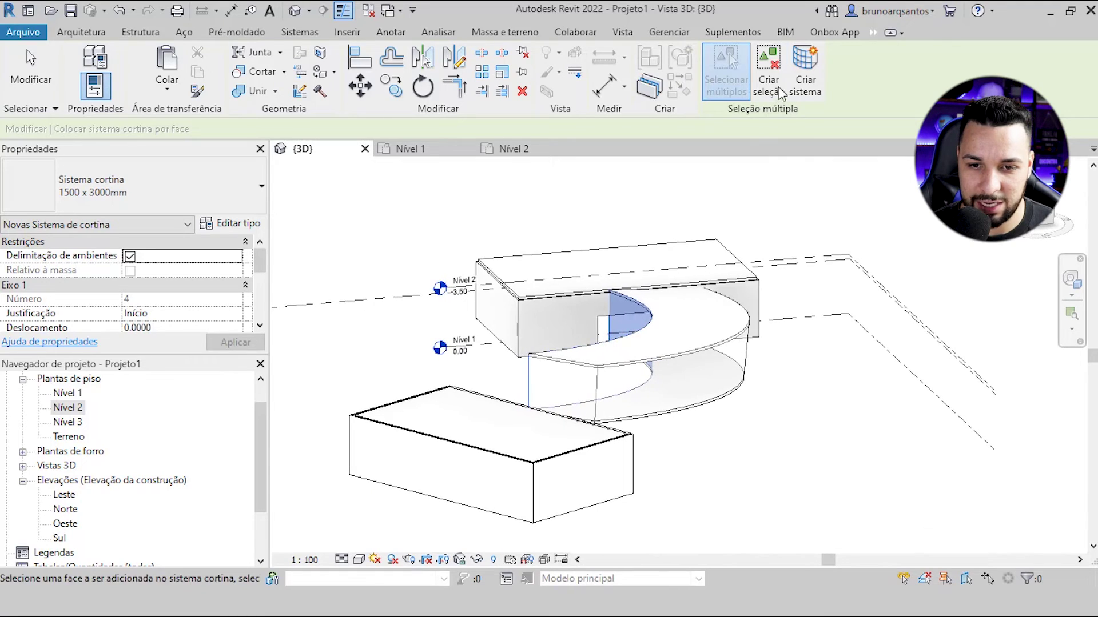
left_click(614, 392)
mouse_move(616, 394)
middle_mouse_down("shift")
mouse_move(697, 409)
mouse_move(784, 348)
middle_mouse_up("shift")
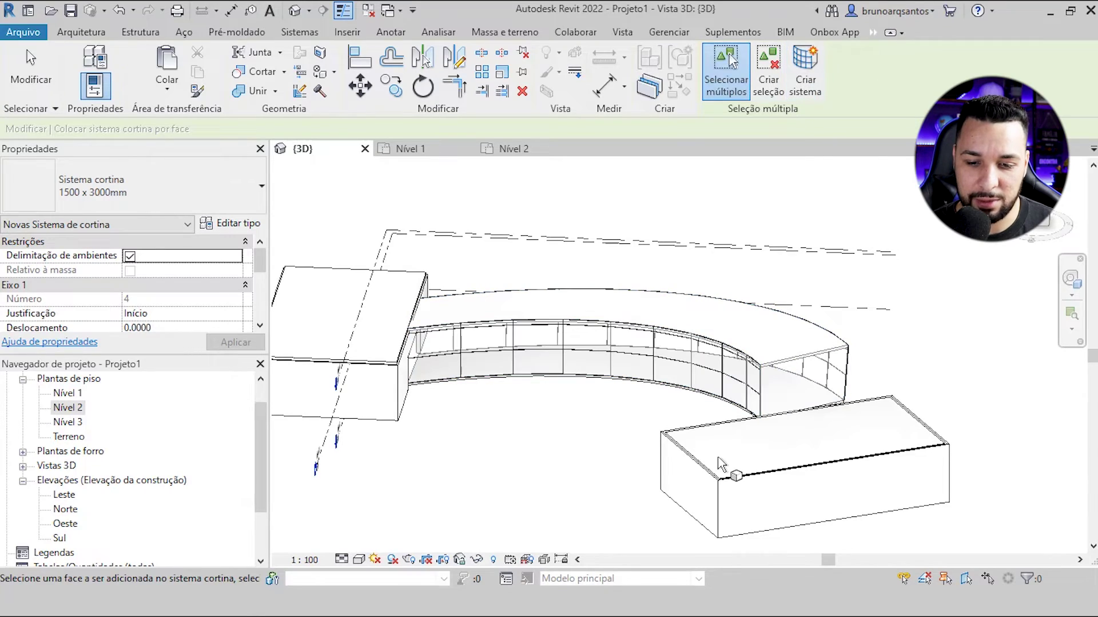
mouse_move(801, 441)
middle_mouse_down("shift")
mouse_move(473, 392)
mouse_move(417, 441)
mouse_move(536, 409)
middle_mouse_up("shift")
key("Escape")
key("Escape")
- Select the new curtain system and open its type properties
scroll(843, 412, "up", 2)
scroll(843, 411, "up", 3)
mouse_move(843, 412)
middle_mouse_down("shift")
mouse_move(903, 280)
mouse_move(875, 384)
middle_mouse_up("shift")
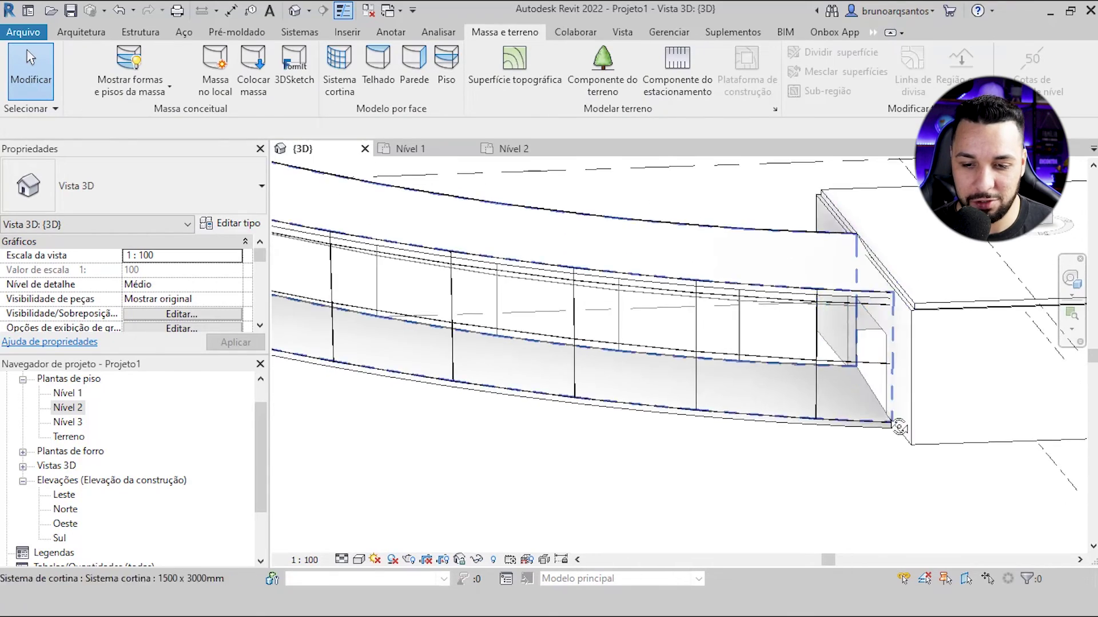
mouse_move(768, 344)
middle_mouse_down("shift")
mouse_move(591, 384)
mouse_move(746, 364)
middle_mouse_up("shift")
left_click(745, 364)
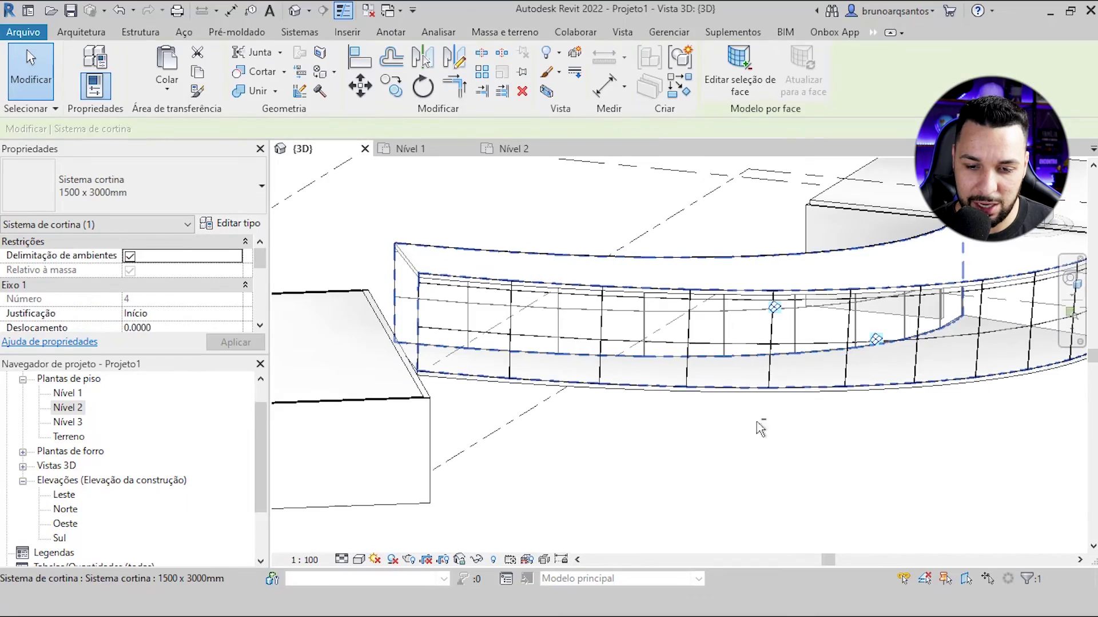
mouse_move(760, 429)
middle_mouse_down("shift")
mouse_move(867, 444)
mouse_move(867, 422)
mouse_move(852, 416)
mouse_move(809, 456)
mouse_move(828, 444)
mouse_move(910, 476)
mouse_move(804, 488)
mouse_move(729, 468)
middle_mouse_up("shift")
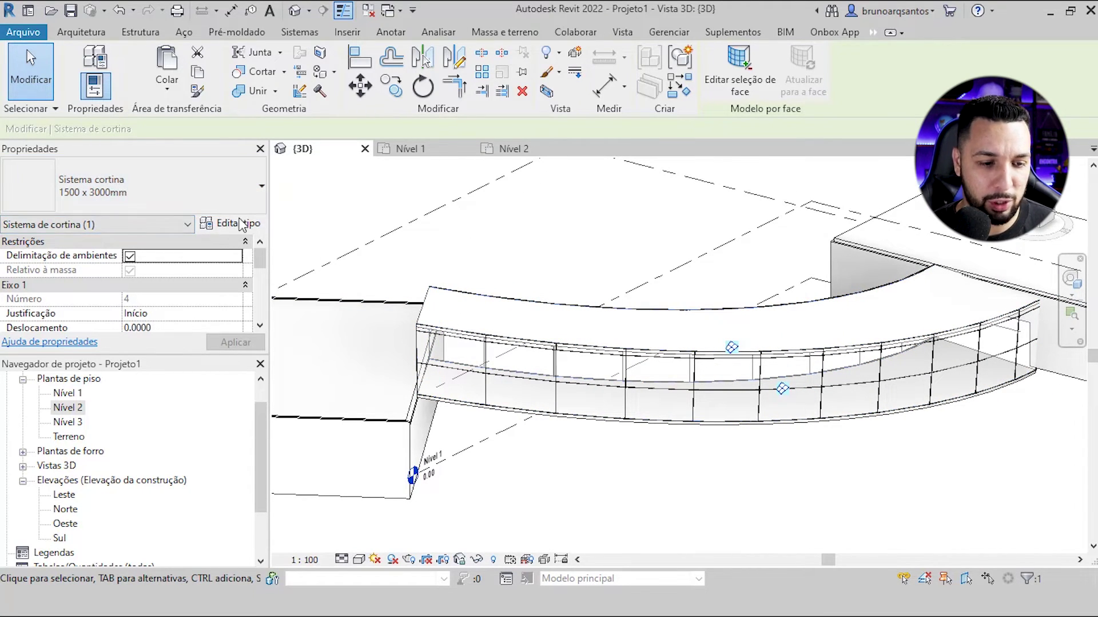
left_click(239, 223)
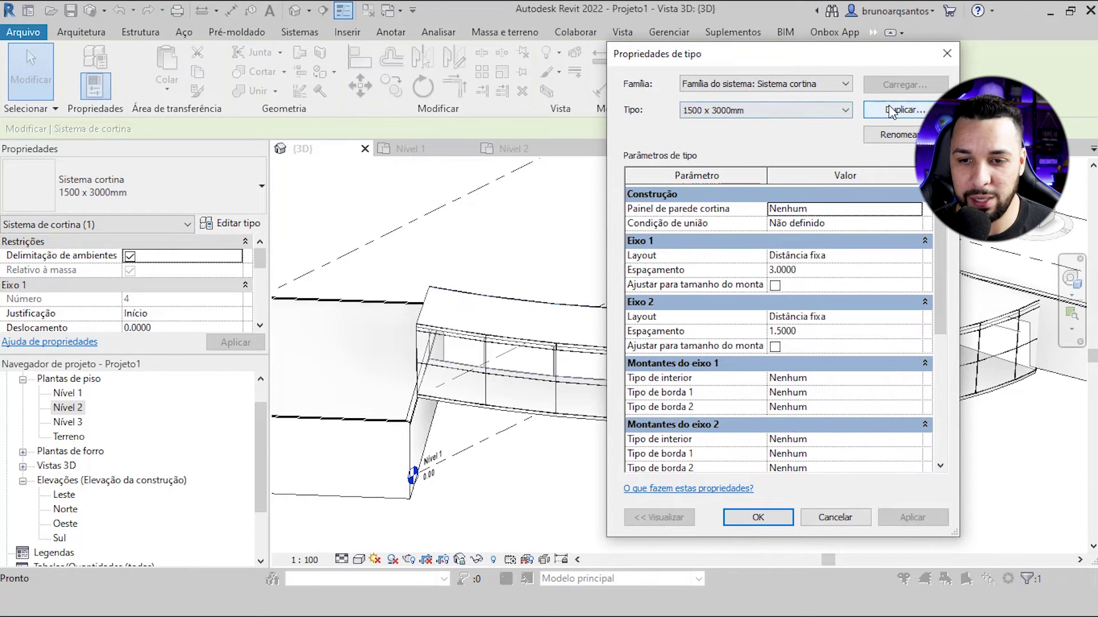
- Duplicate the type as '2500 x 3000mm 2' with Grid 2 spacing 2.5
left_click(888, 110)
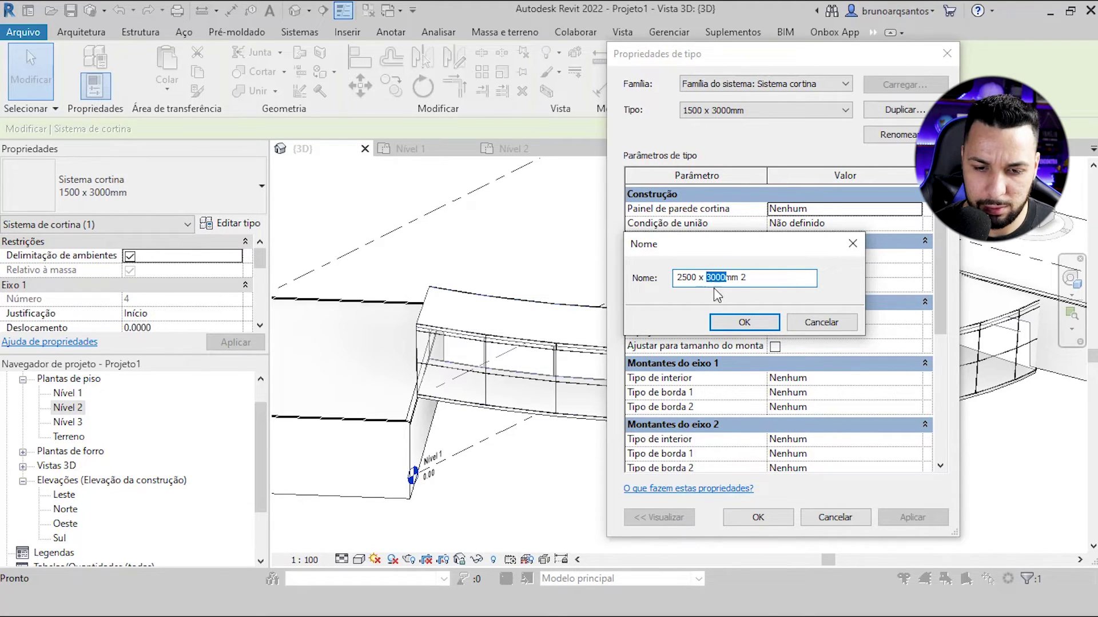
left_click(766, 324)
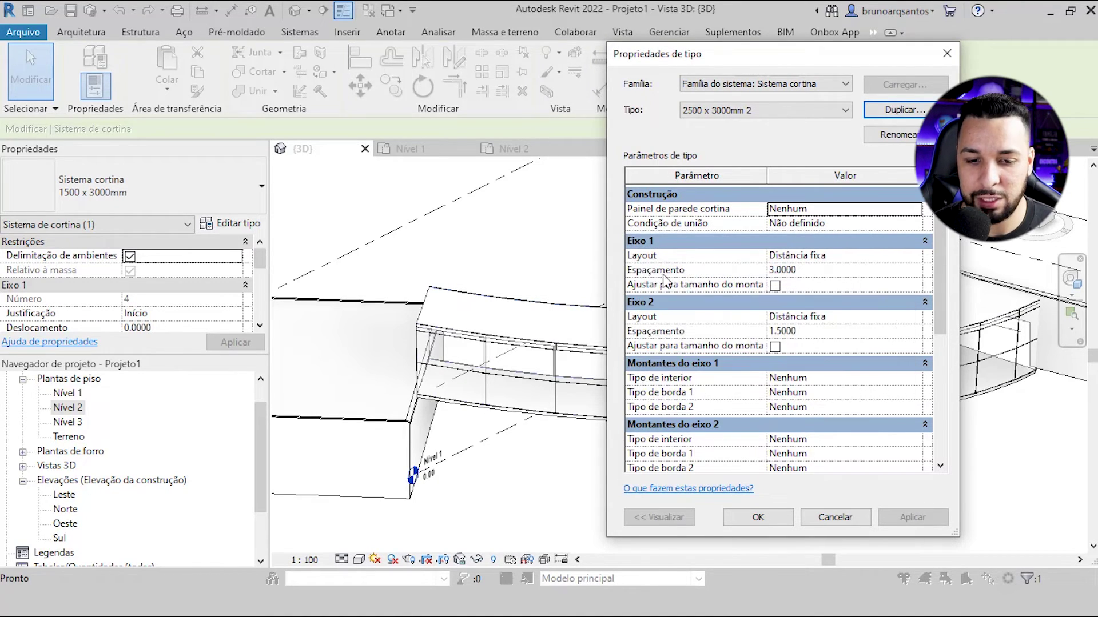
left_click(804, 271)
left_click(802, 328)
type("2.5000")
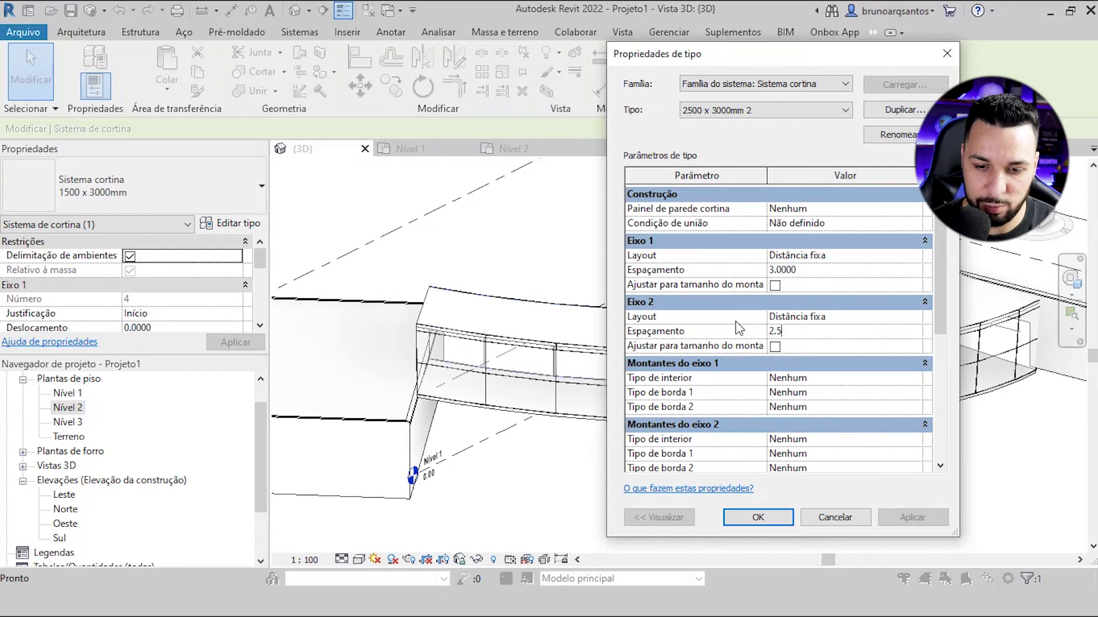
left_click(778, 519)
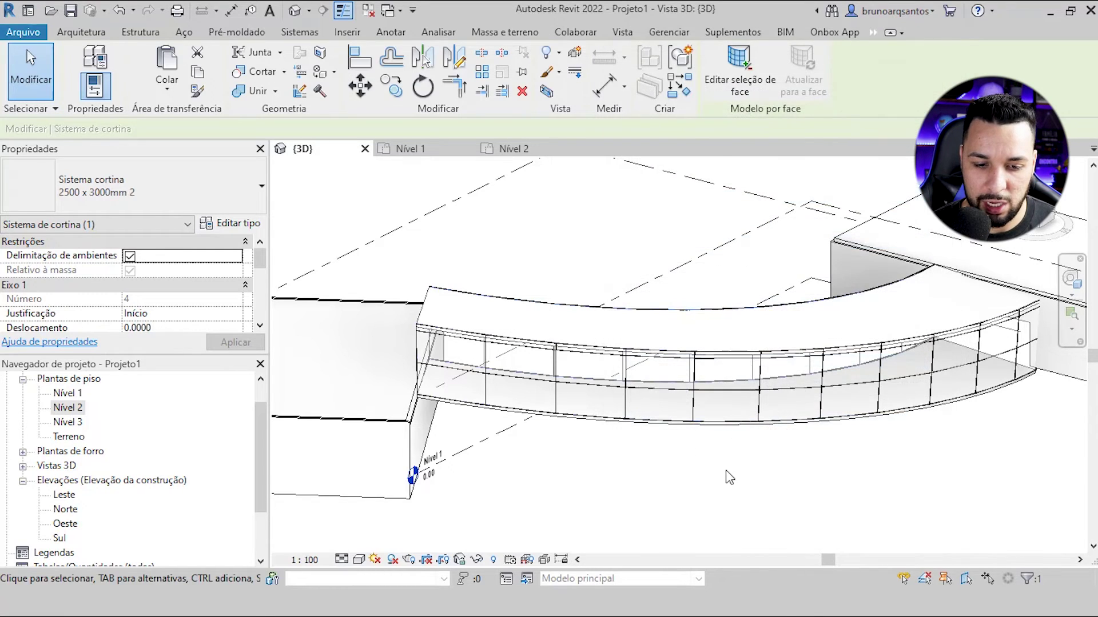
- Orbit around the regridded curtain wall and reopen its type properties
mouse_move(718, 474)
middle_mouse_down("shift")
mouse_move(780, 502)
mouse_move(757, 450)
mouse_move(789, 436)
mouse_move(738, 429)
mouse_move(690, 446)
mouse_move(740, 461)
mouse_move(426, 370)
middle_mouse_up("shift")
mouse_move(297, 250)
middle_mouse_down("shift")
mouse_move(515, 358)
mouse_move(744, 320)
middle_mouse_up("shift")
scroll(744, 320, "up", 3)
scroll(752, 316, "up", 3)
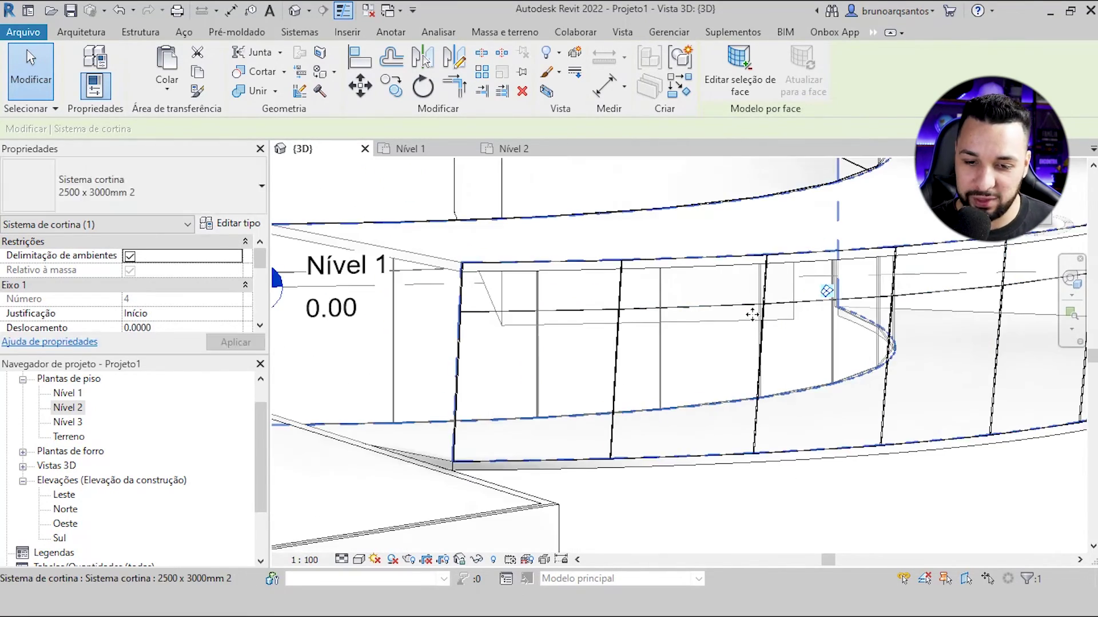
mouse_move(757, 282)
middle_mouse_down("shift")
mouse_move(804, 340)
mouse_move(730, 281)
middle_mouse_up("shift")
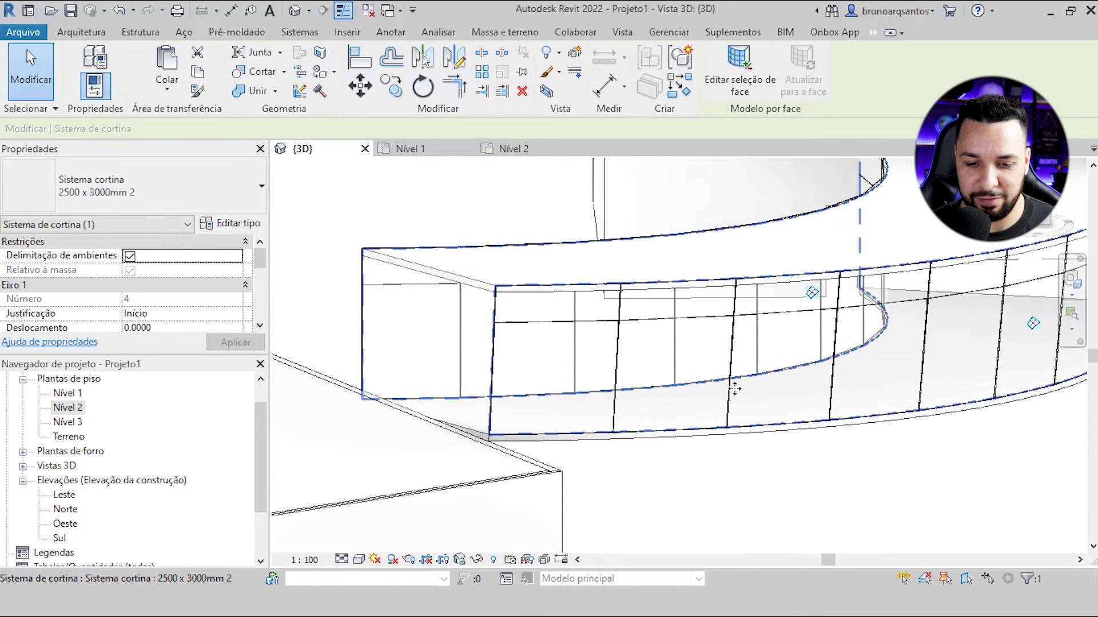
middle_click_drag(652, 370, 496, 289)
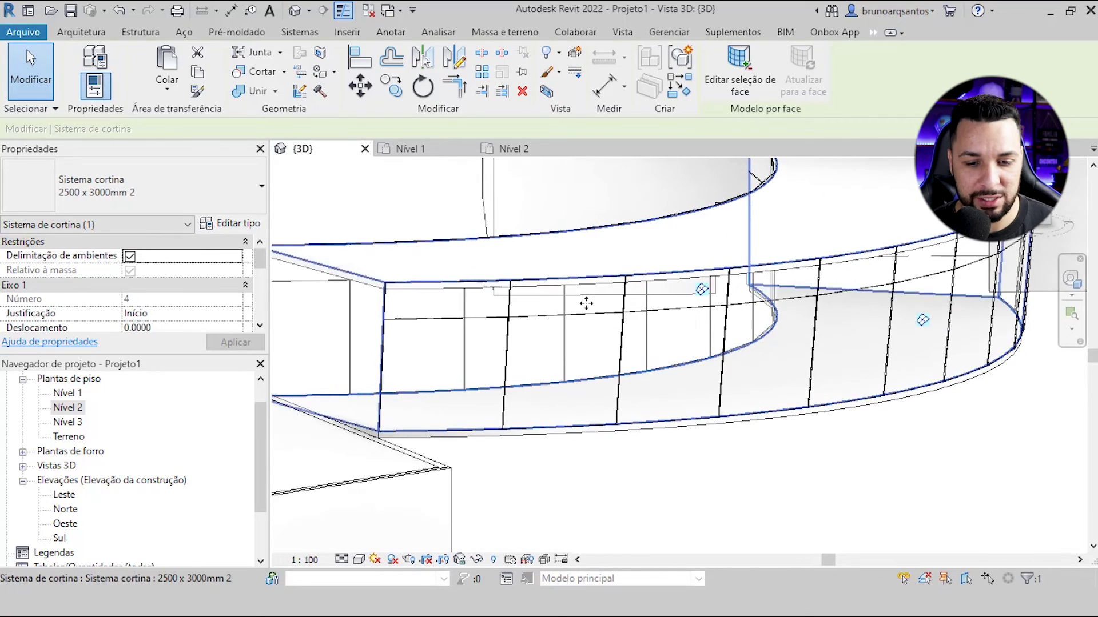
left_click(230, 224)
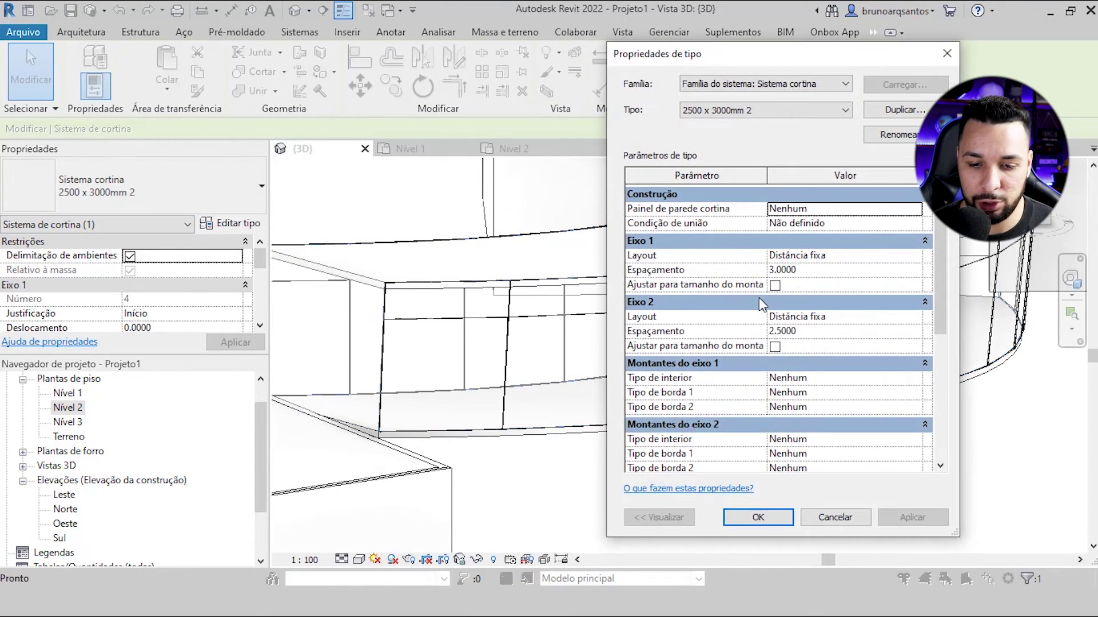
- Give Grid 1 50 x 150mm rectangular interior mullions and 50 mm circular borders, and apply
left_click(825, 383)
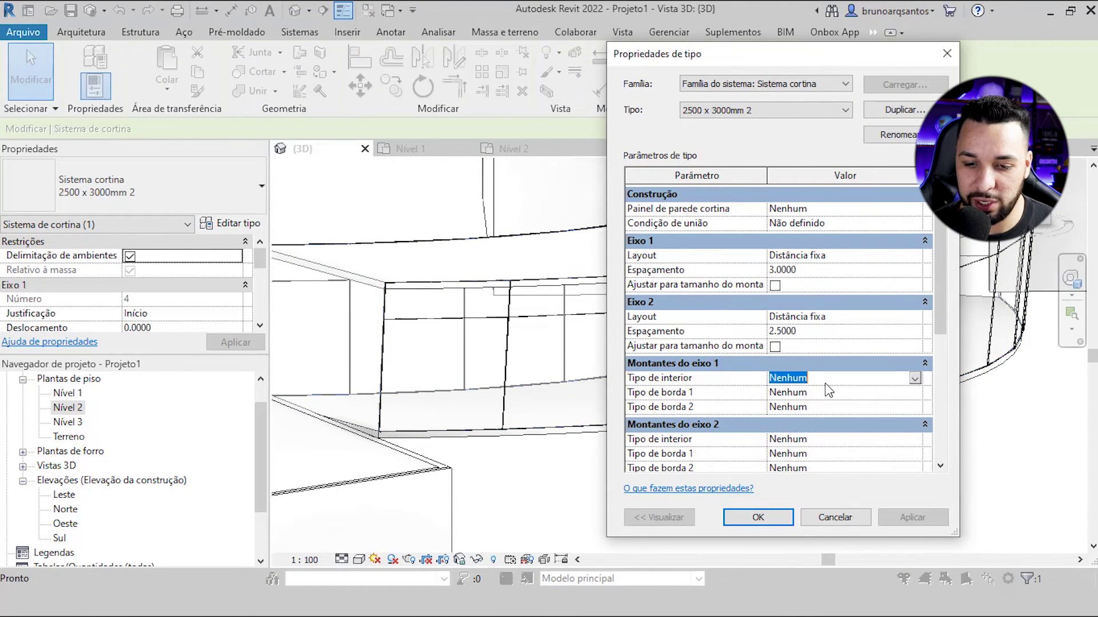
left_click(915, 379)
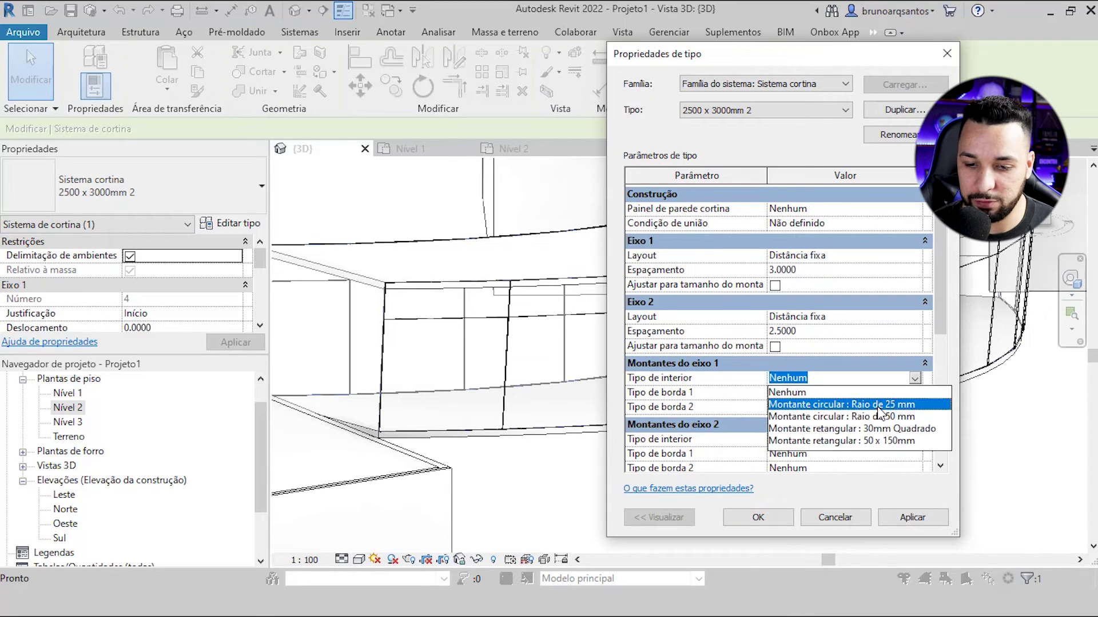
left_click(906, 441)
left_click(910, 393)
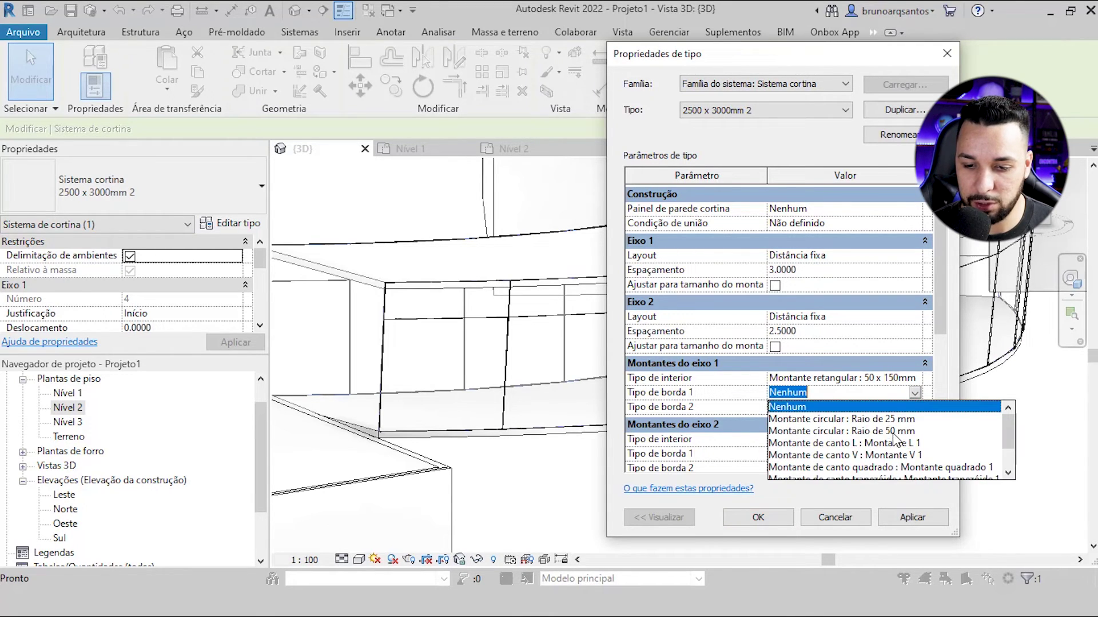
left_click(893, 433)
left_click(915, 407)
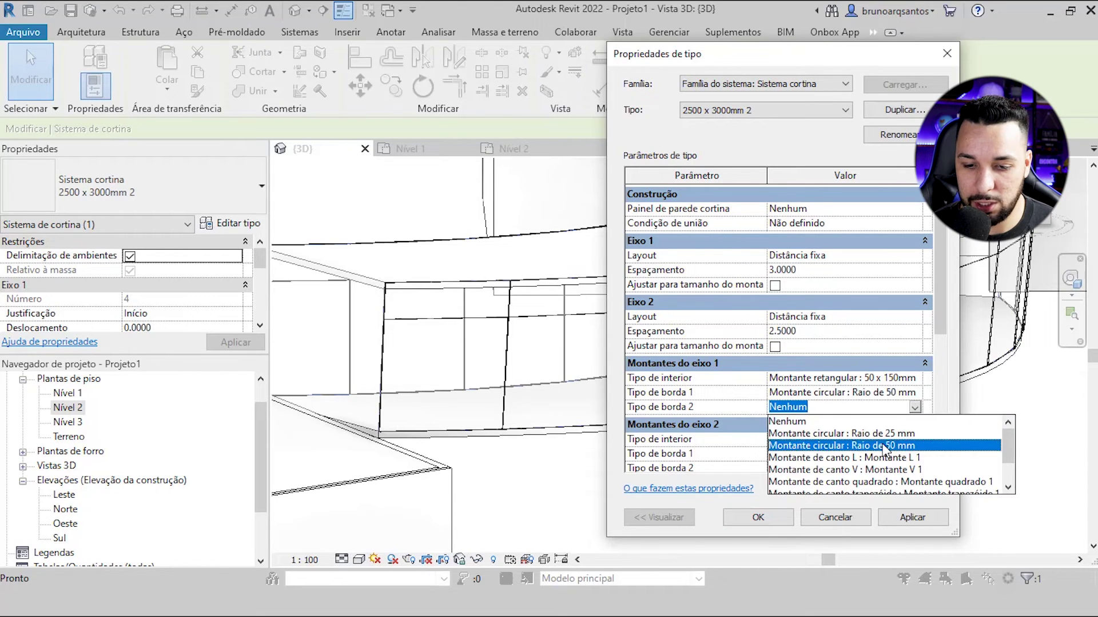
left_click(885, 446)
scroll(788, 411, "down", 1)
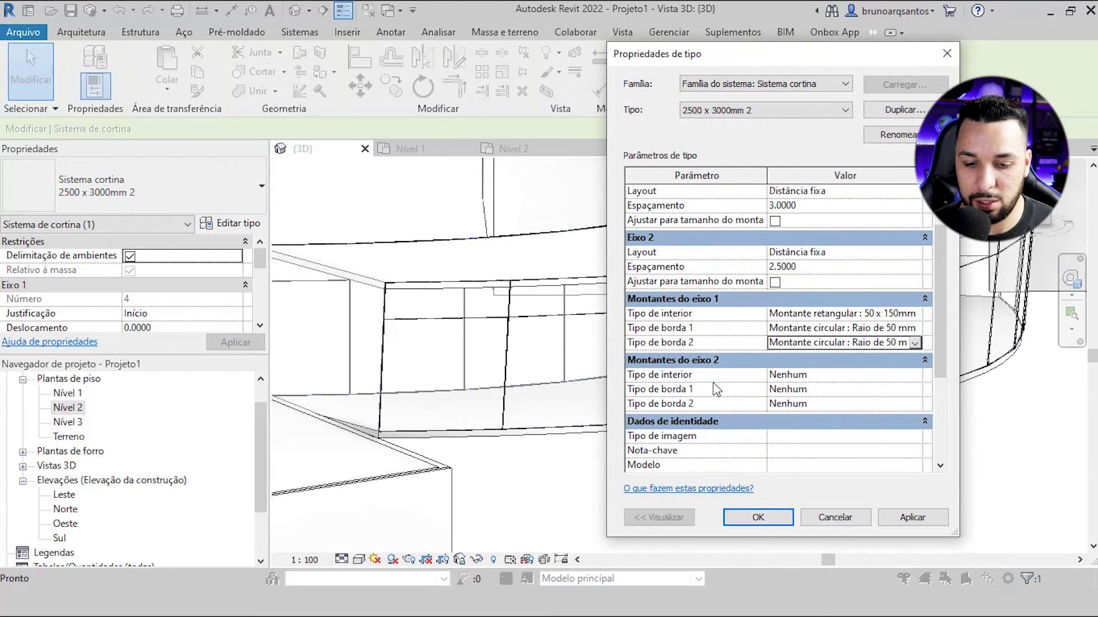
left_click(895, 526)
left_click_drag(732, 64, 630, 79)
- Set Grid 2 interior mullions to 30mm square, apply and close the type properties
left_click(815, 394)
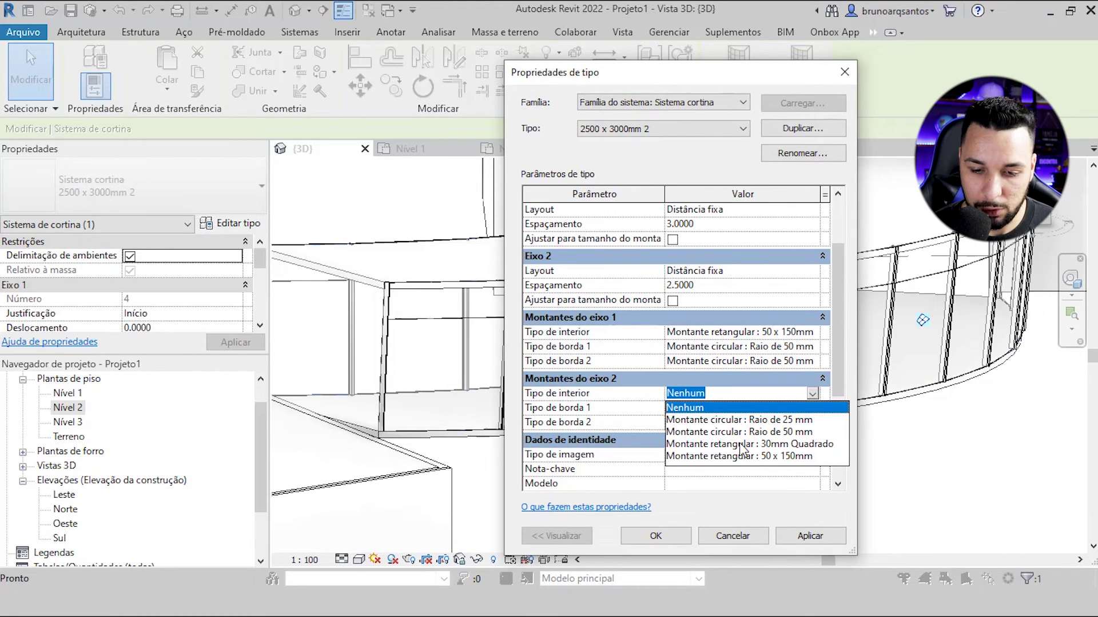
left_click(737, 432)
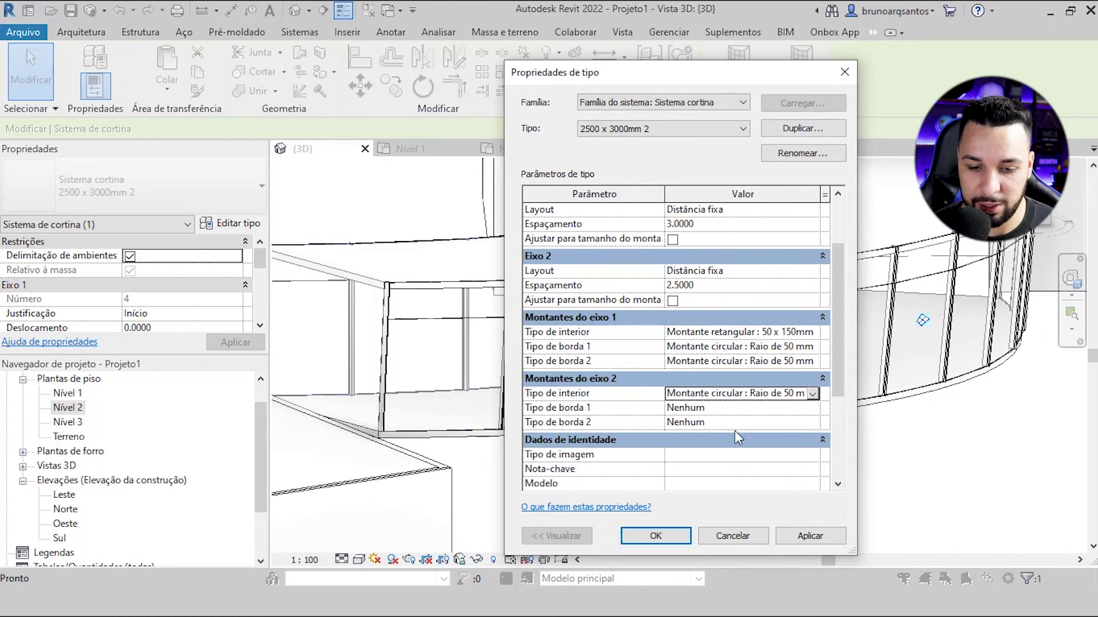
left_click(813, 408)
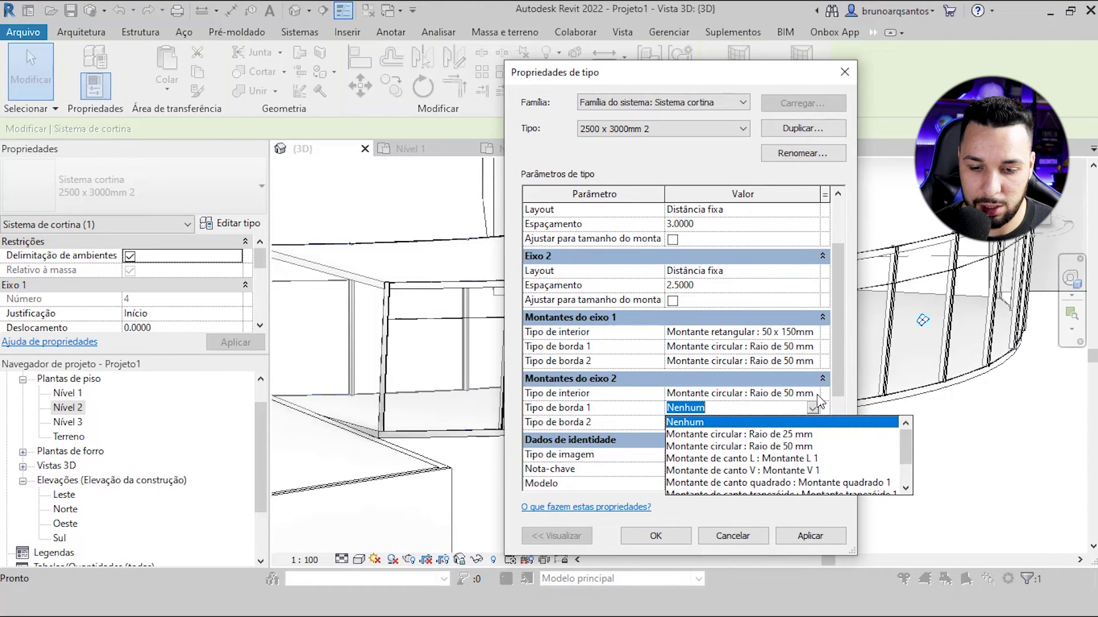
left_click(822, 403)
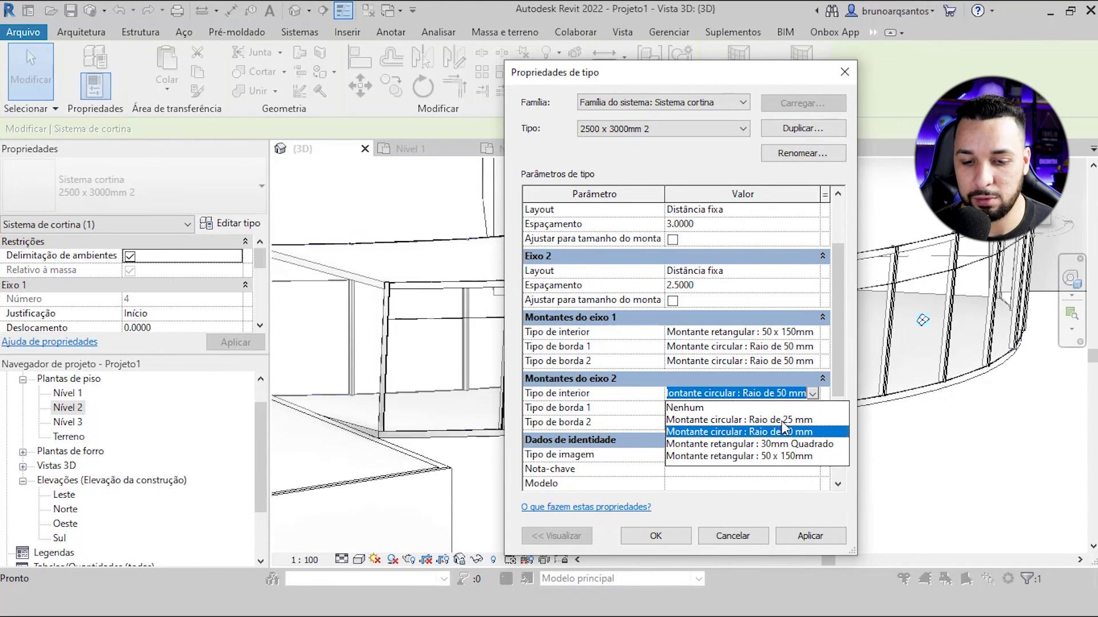
left_click(799, 445)
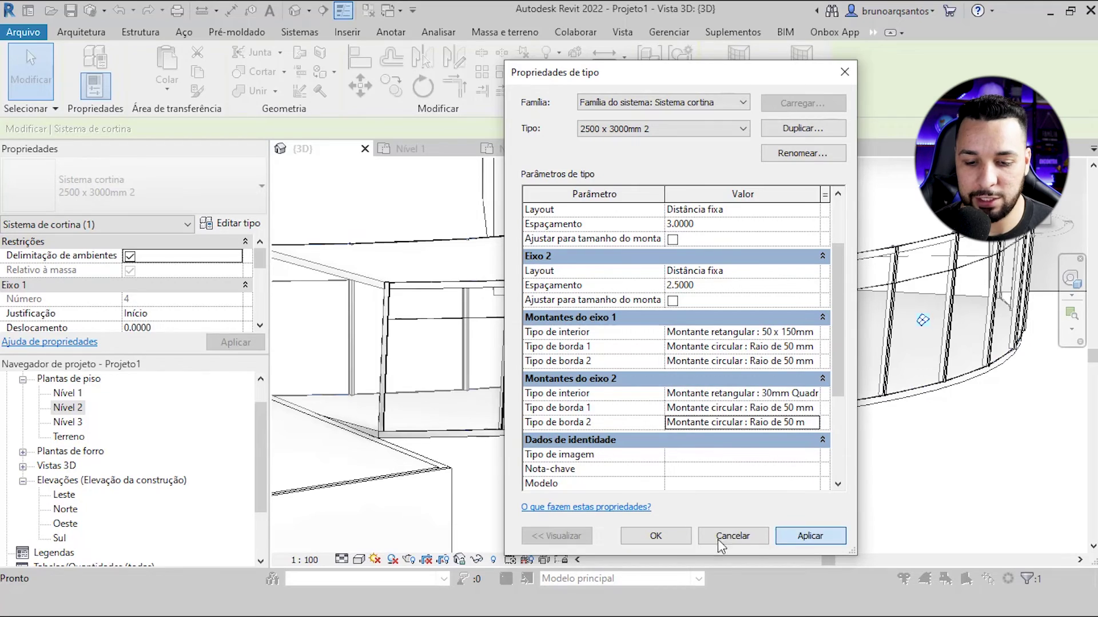
left_click(655, 538)
left_click(656, 538)
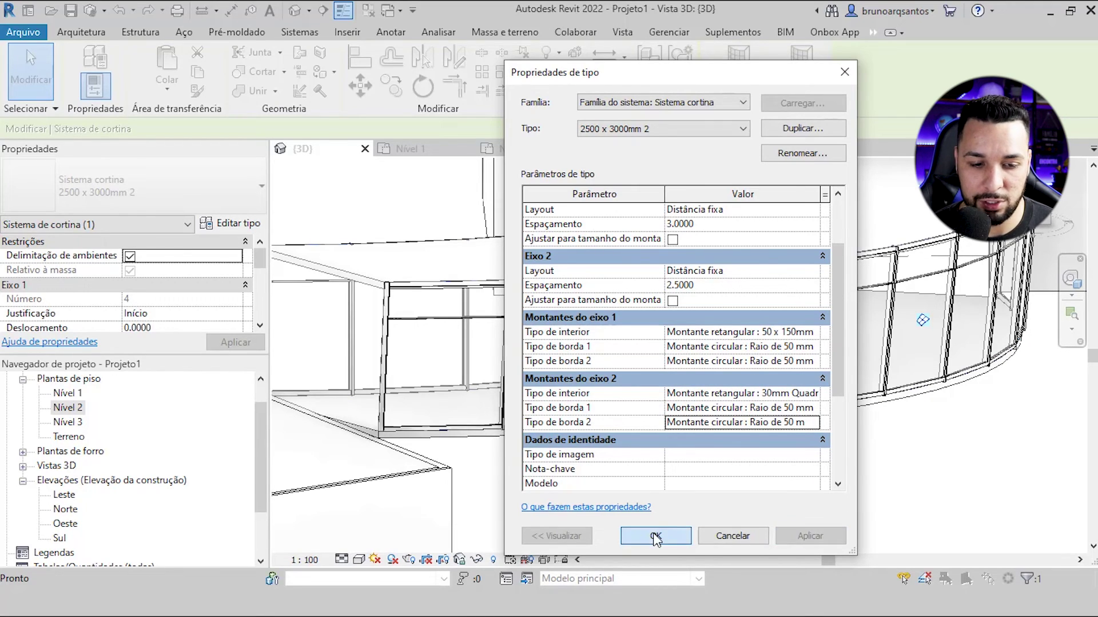
scroll(729, 337, "up", 3)
mouse_move(703, 343)
middle_mouse_down("shift")
mouse_move(729, 336)
mouse_move(811, 361)
mouse_move(775, 318)
middle_mouse_up("shift")
- Zoom and orbit to inspect the whole curved curtain wall and its mullions
scroll(743, 321, "up", 2)
scroll(637, 335, "up", 2)
scroll(637, 335, "down", 3)
scroll(686, 421, "down", 3)
mouse_move(686, 421)
middle_mouse_down("shift")
mouse_move(748, 483)
mouse_move(789, 485)
middle_mouse_up("shift")
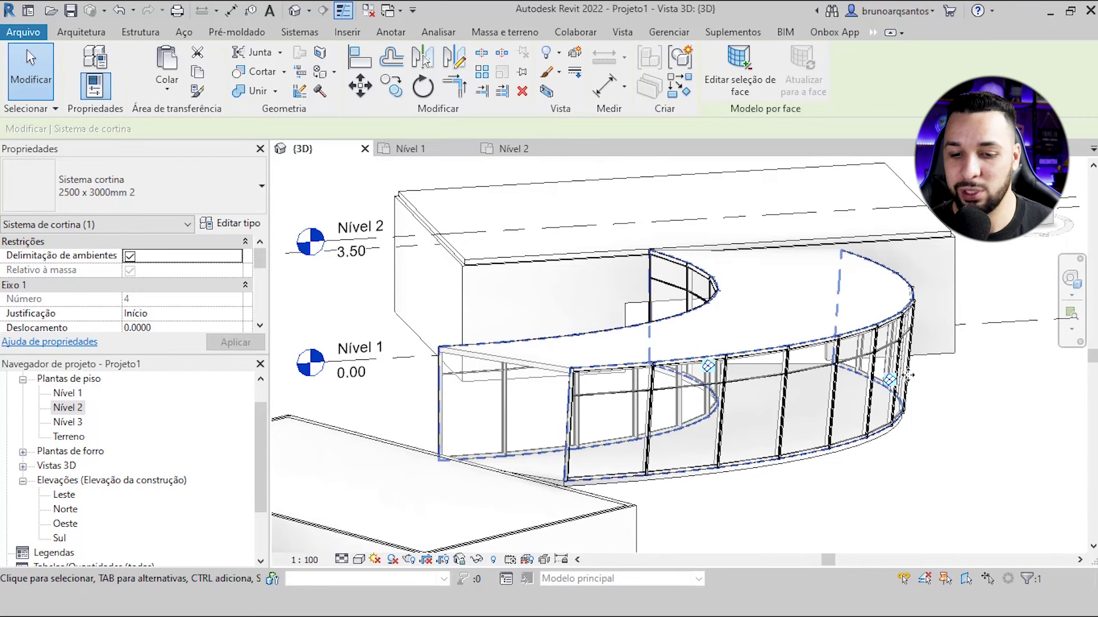
scroll(970, 509, "down", 2)
- Turn on shadows in the 3D view from a near-frontal angle and orbit to see them
middle_click_drag(971, 509, 535, 532, "shift")
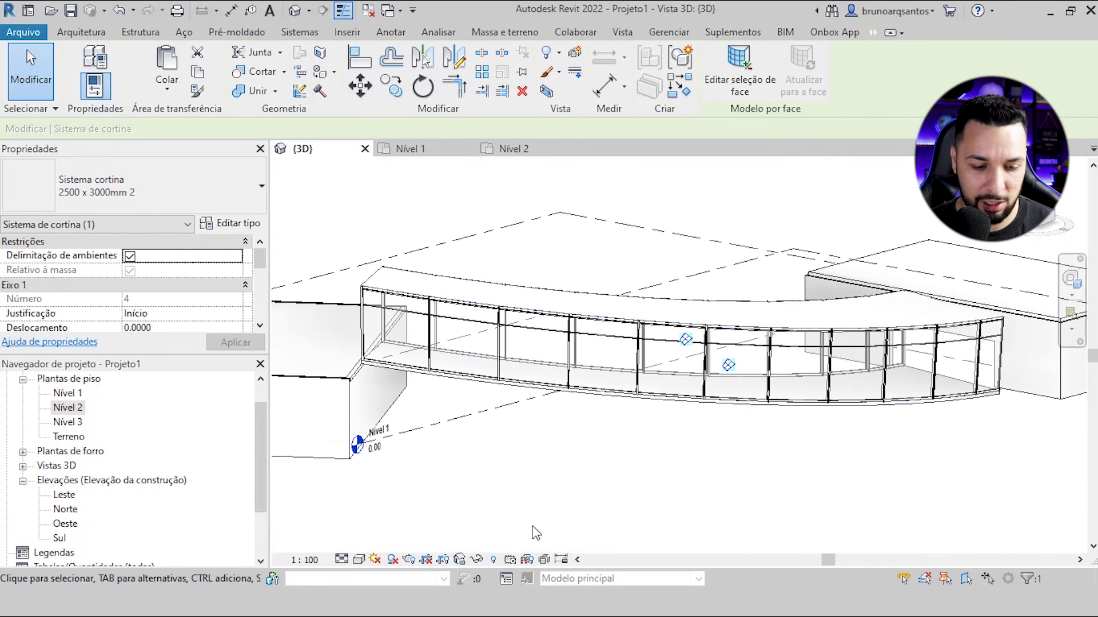
left_click(394, 560)
mouse_move(780, 393)
middle_mouse_down("shift")
mouse_move(912, 490)
mouse_move(554, 489)
mouse_move(718, 517)
mouse_move(752, 512)
mouse_move(821, 451)
mouse_move(904, 505)
mouse_move(719, 435)
mouse_move(698, 510)
mouse_move(754, 497)
middle_mouse_up("shift")
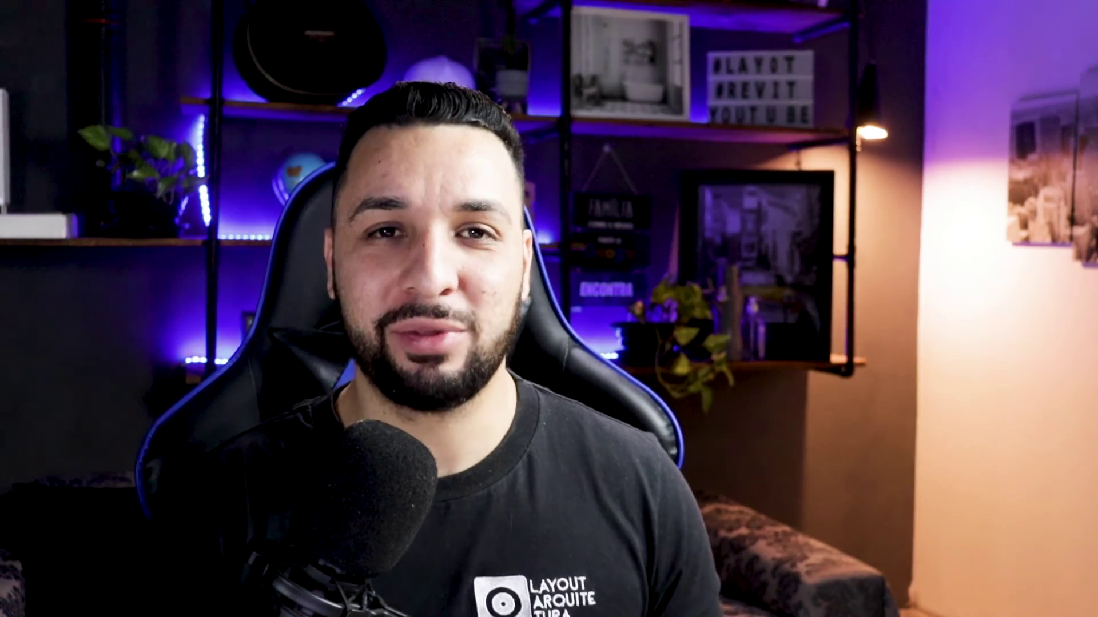